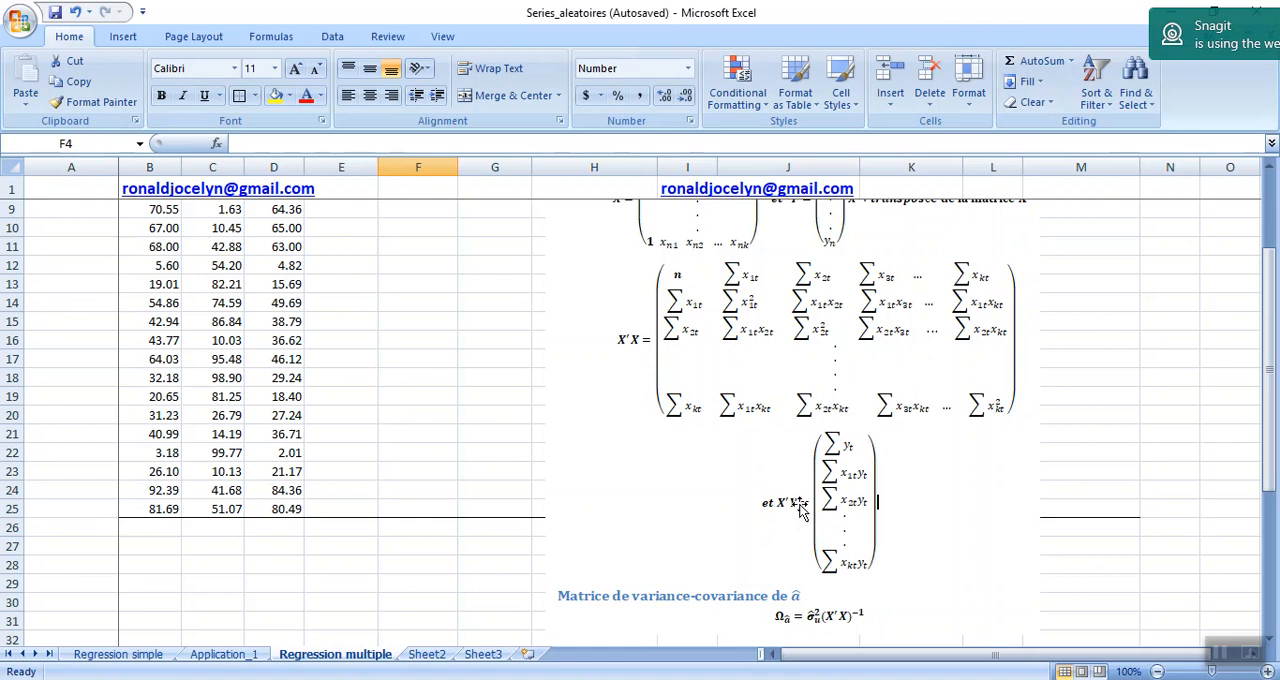
Enter the number of observations in cell H34 of the X'X matrix with a COUNT of B3:B25.
{"action": "left_click_drag", "start_coordinate": [1257, 437], "coordinate": [1251, 330]}
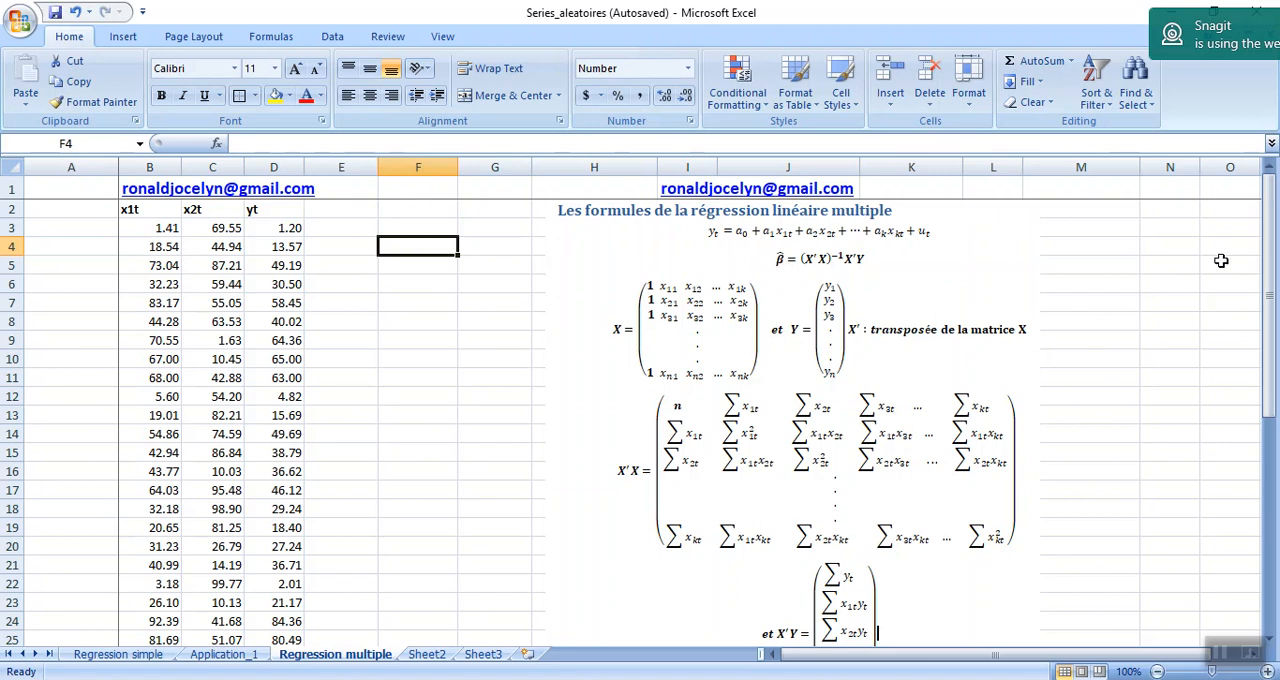
{"action": "left_click", "coordinate": [1272, 243]}
{"action": "left_click_drag", "start_coordinate": [1275, 224], "coordinate": [1274, 292]}
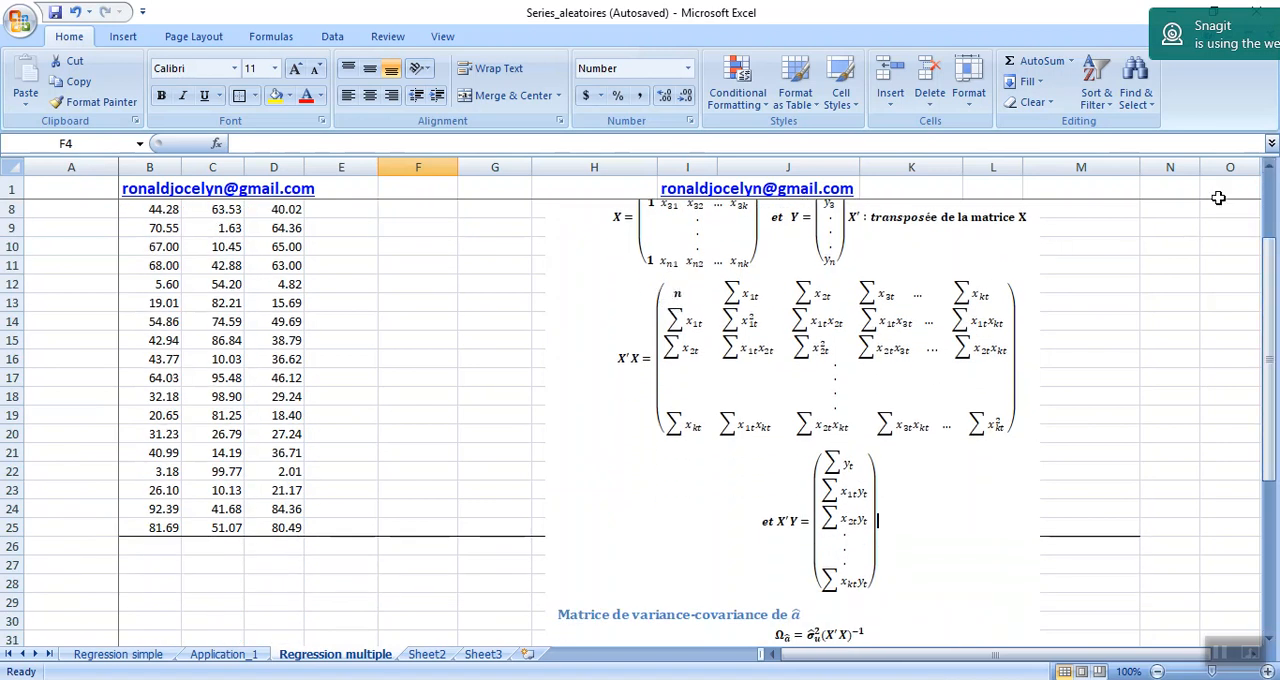
{"action": "left_click_drag", "start_coordinate": [1270, 258], "coordinate": [1276, 370]}
{"action": "left_click", "coordinate": [569, 509]}
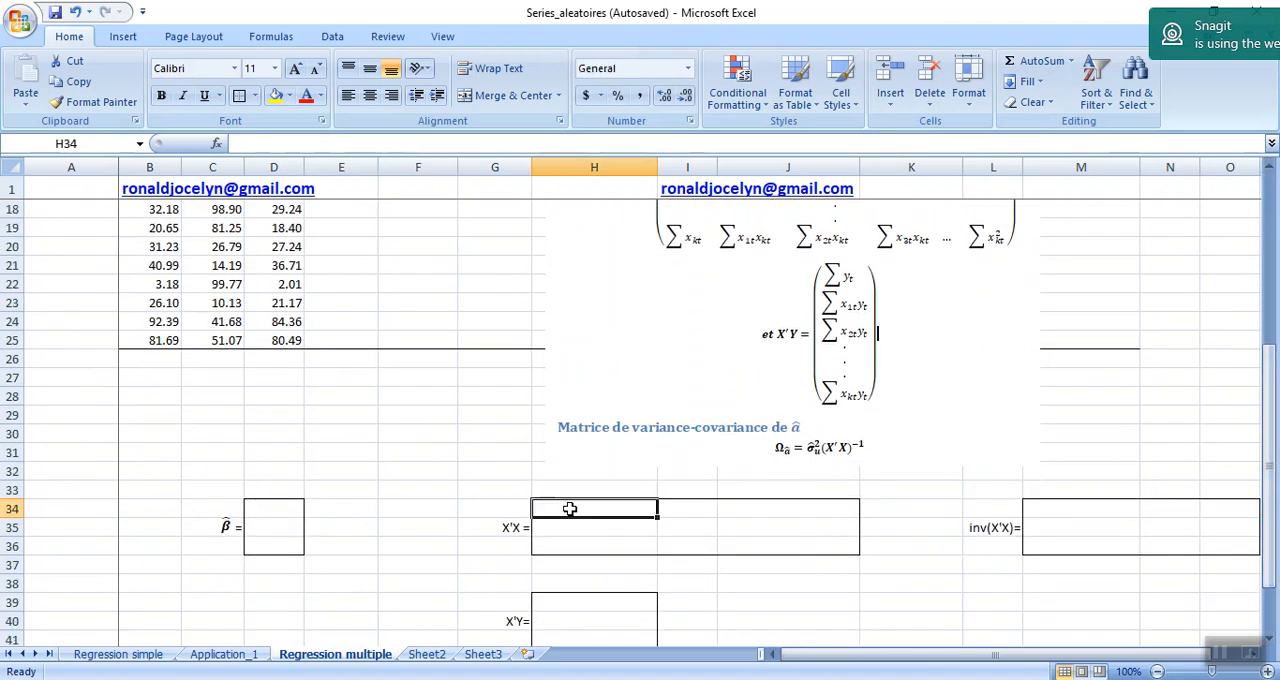
{"action": "type", "text": "=coun"}
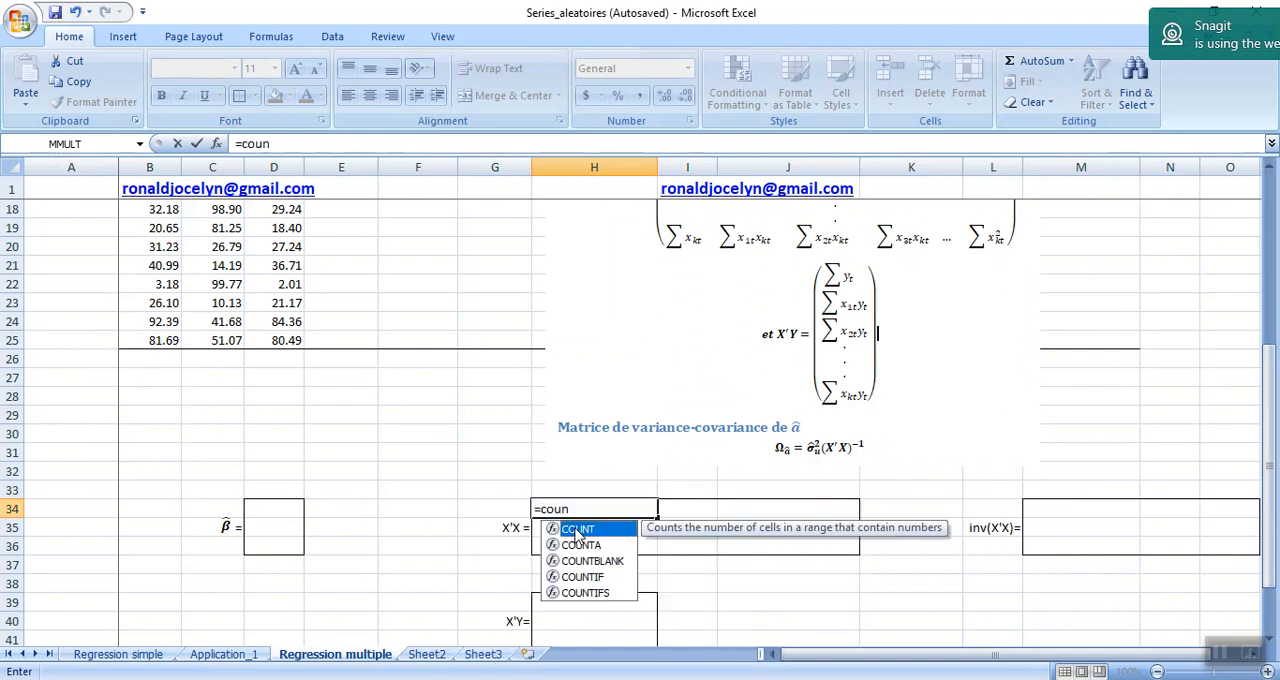
{"action": "double_click", "coordinate": [577, 531]}
{"action": "left_click", "coordinate": [145, 342]}
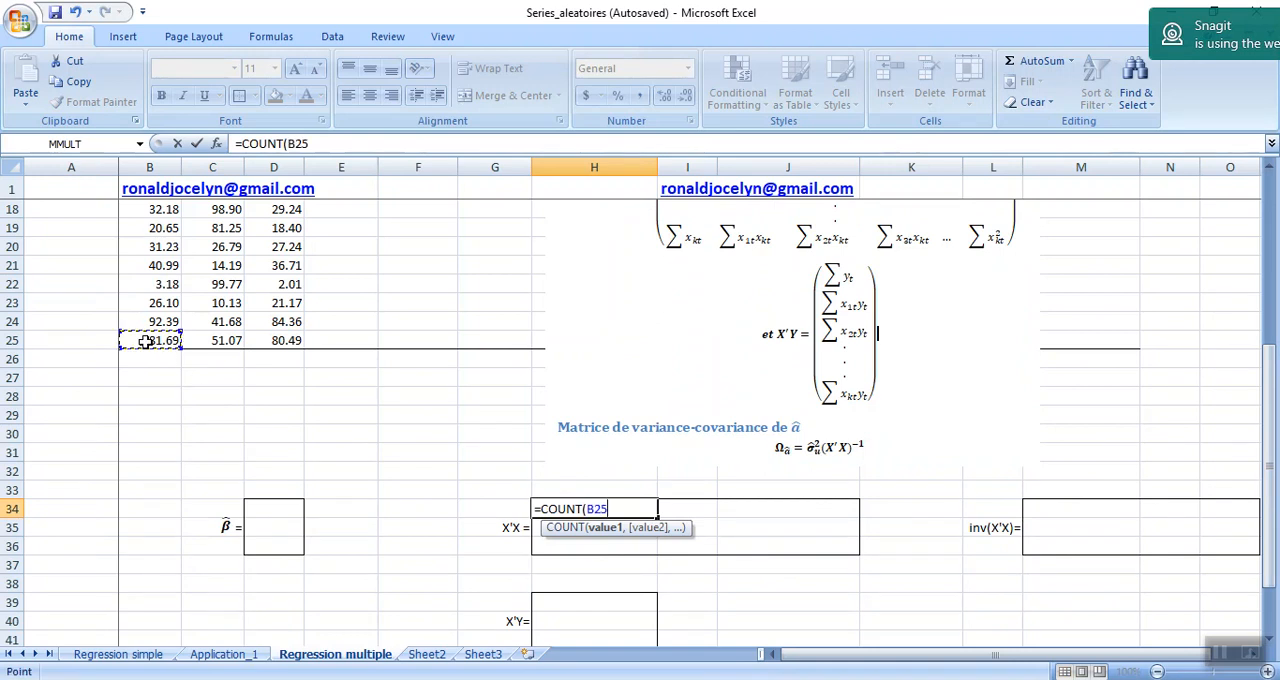
{"action": "key", "text": "shift+Up"}
{"action": "key", "text": "shift+Up"}
{"action": "key", "text": "shift+Up"}
{"action": "key", "text": "shift+Up"}
{"action": "key", "text": "shift+Up"}
{"action": "key", "text": "shift+Up"}
{"action": "key", "text": "shift+Up"}
{"action": "key", "text": "shift+Up"}
{"action": "key", "text": "shift+Up"}
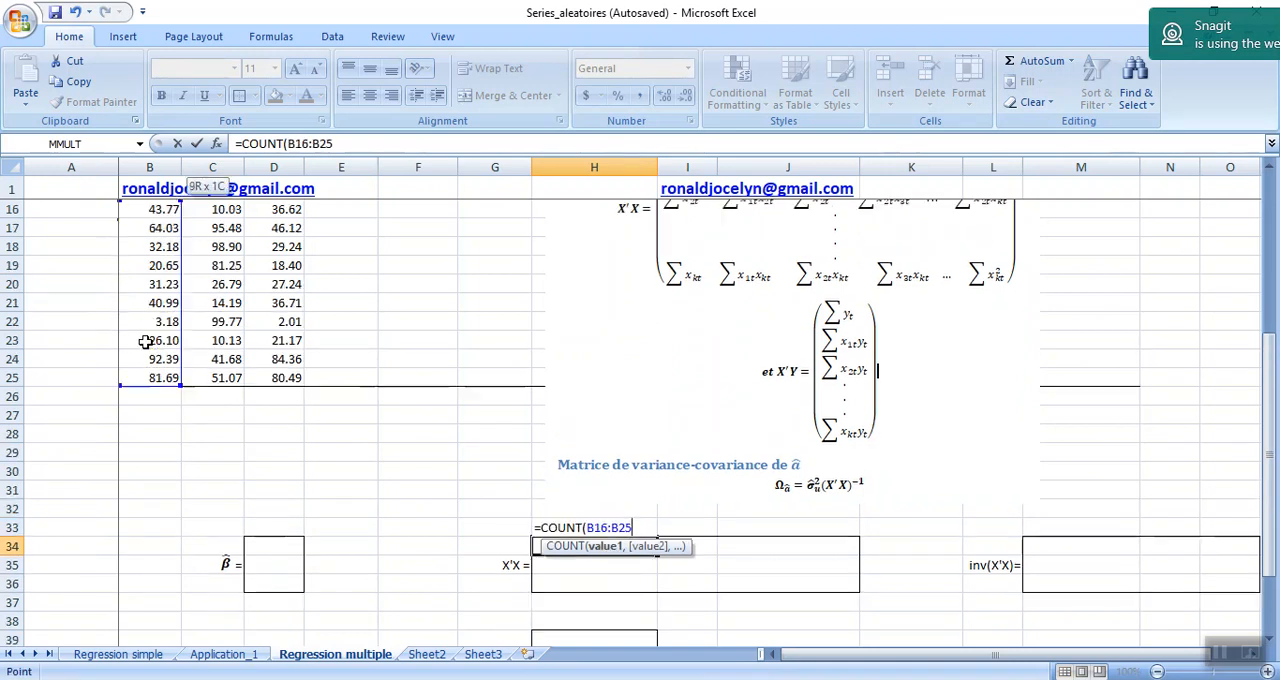
{"action": "key", "text": "shift+Up"}
{"action": "key", "text": "shift+Up"}
{"action": "key", "text": "shift+Up"}
{"action": "key", "text": "shift+Up"}
{"action": "key", "text": "shift+Up"}
{"action": "key", "text": "shift+Up"}
{"action": "key", "text": "shift+Up"}
{"action": "key", "text": "shift+Up"}
{"action": "key", "text": "shift+Up"}
{"action": "key", "text": "shift+Up"}
{"action": "key", "text": "shift+Up"}
{"action": "key", "text": "shift+Up"}
{"action": "key", "text": "shift+Up"}
{"action": "key", "text": "shift+Up"}
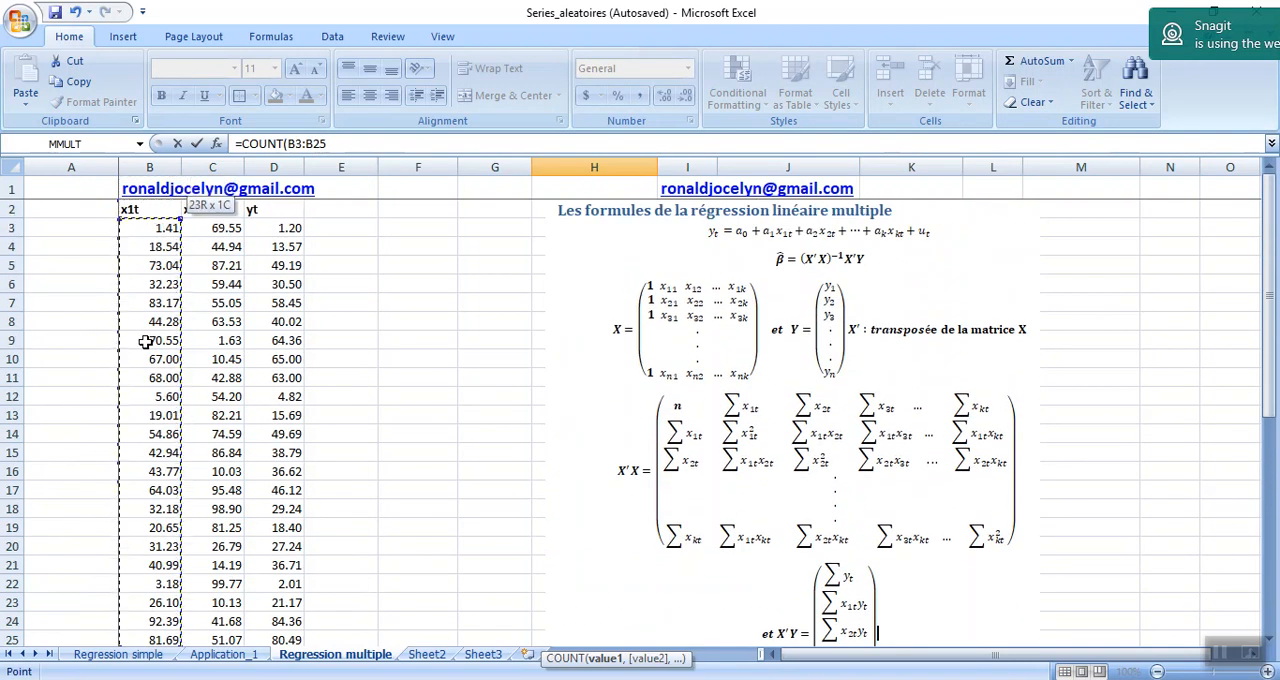
{"action": "key", "text": "Return"}
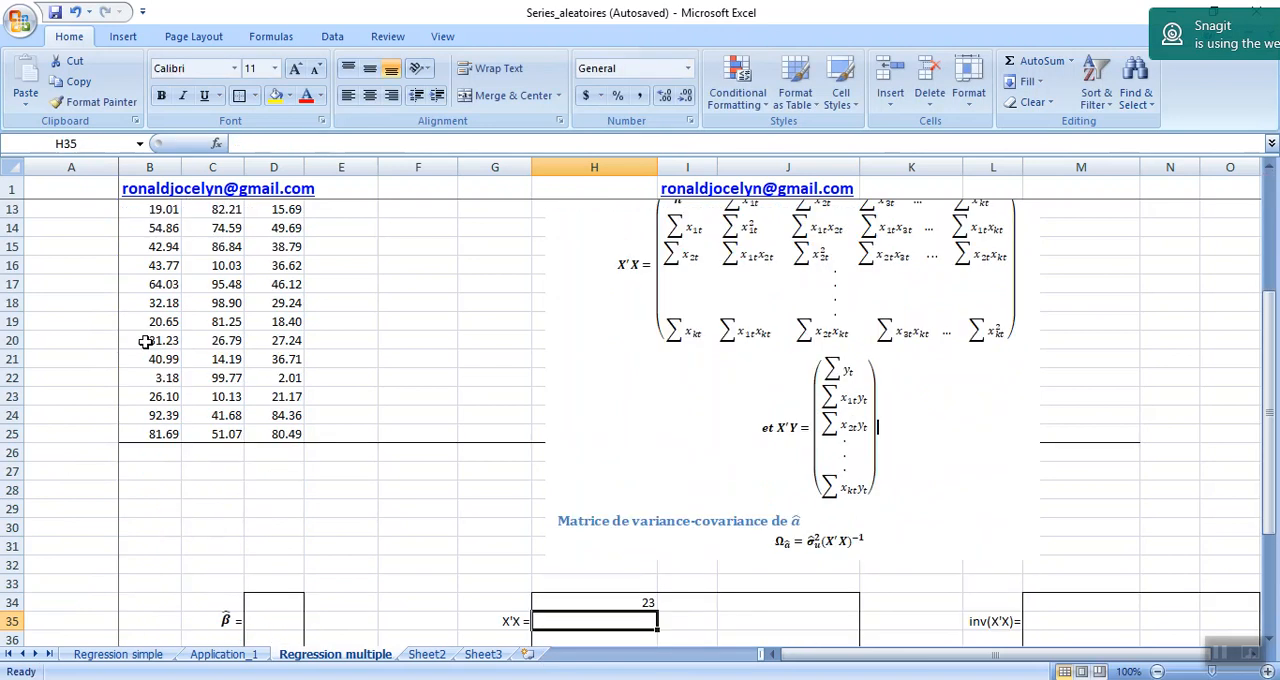
{"action": "key", "text": "Up"}
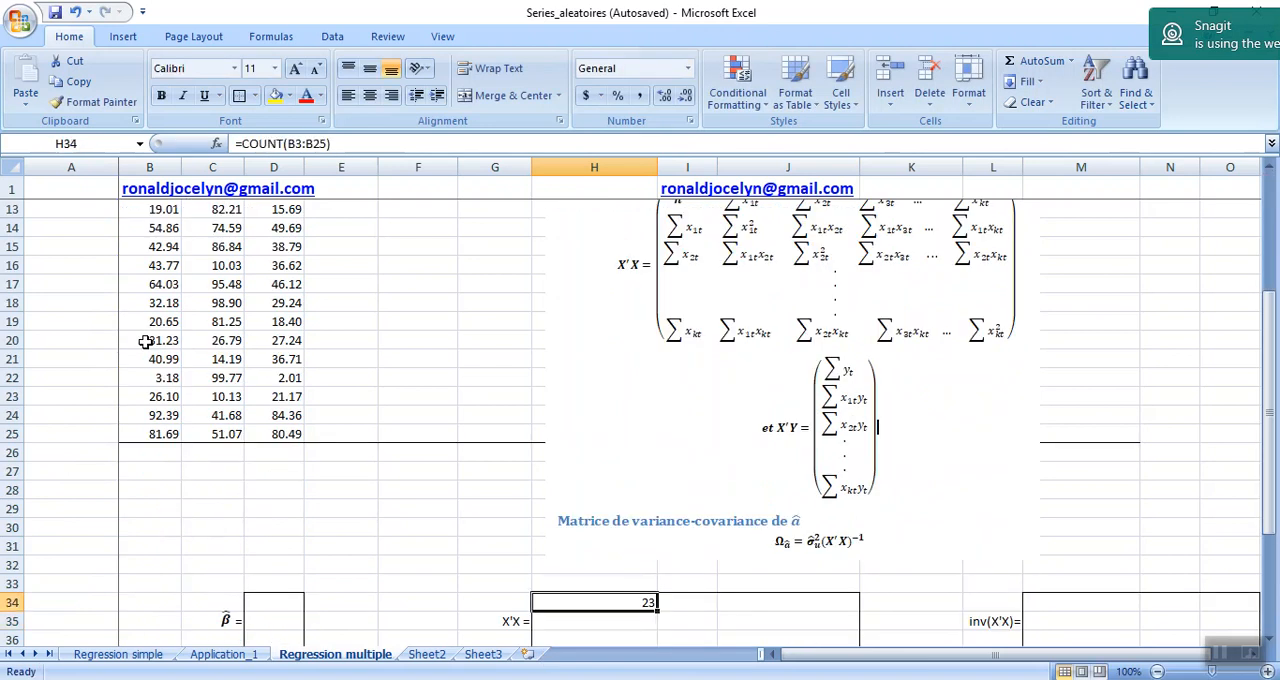
Total the x1t column in B26 with SUM of B3:B25 and extend the formula to the x2t column in C26.
{"action": "key", "text": "Up"}
{"action": "key", "text": "Up"}
{"action": "key", "text": "Up"}
{"action": "key", "text": "Up"}
{"action": "key", "text": "Up"}
{"action": "key", "text": "Up"}
{"action": "key", "text": "Up"}
{"action": "key", "text": "Up"}
{"action": "key", "text": "Up"}
{"action": "key", "text": "Up"}
{"action": "key", "text": "Up"}
{"action": "key", "text": "Up"}
{"action": "key", "text": "Up"}
{"action": "key", "text": "Up"}
{"action": "key", "text": "Up"}
{"action": "key", "text": "Up"}
{"action": "key", "text": "Up"}
{"action": "key", "text": "Up"}
{"action": "key", "text": "Up"}
{"action": "key", "text": "Up"}
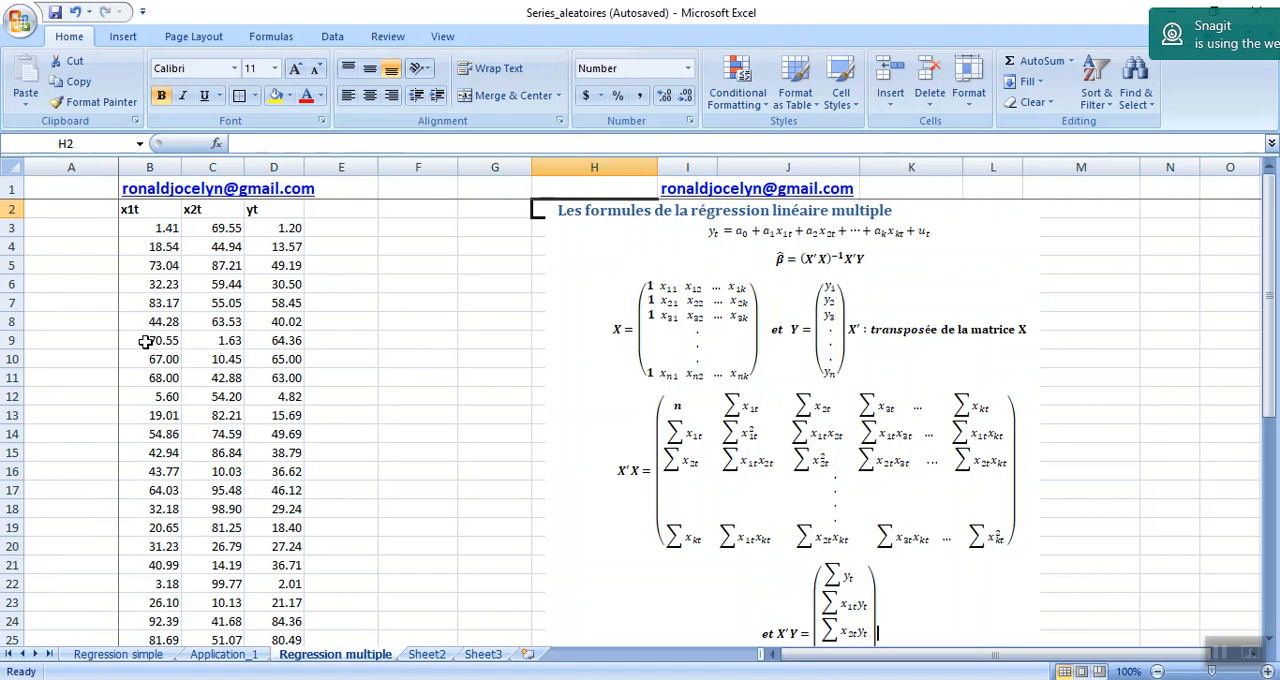
{"action": "key", "text": "Down"}
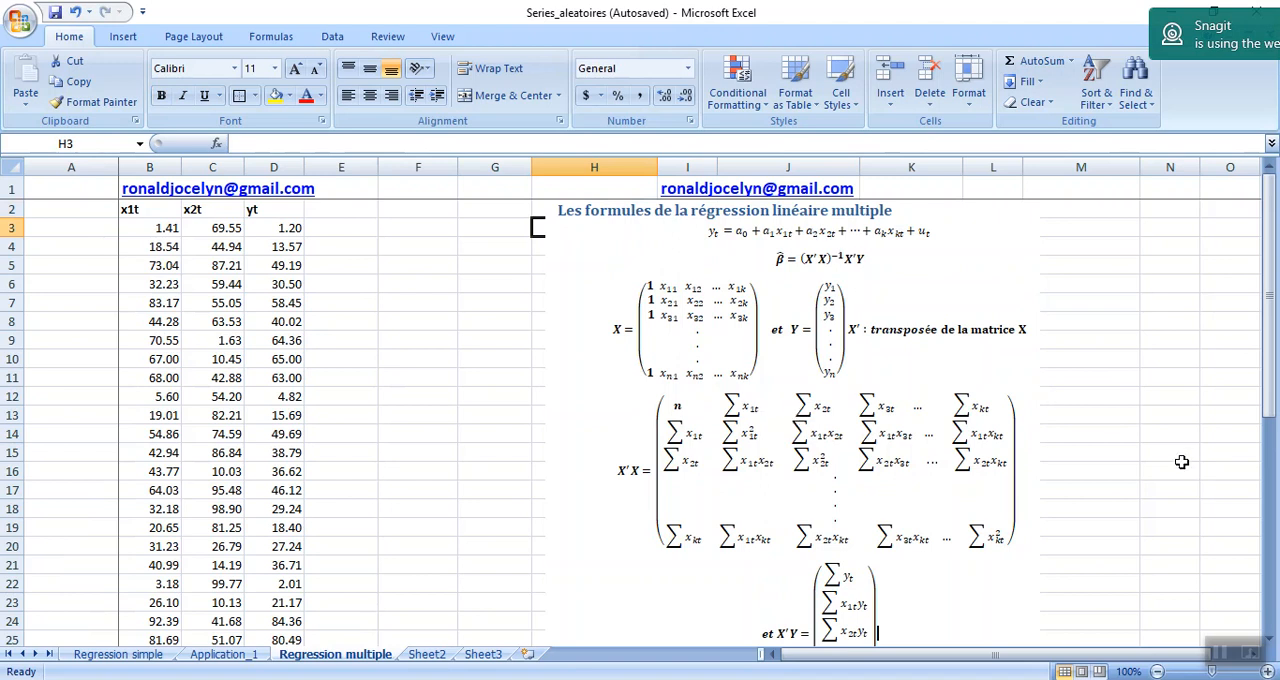
{"action": "left_click_drag", "start_coordinate": [1020, 655], "coordinate": [885, 656]}
{"action": "left_click", "coordinate": [162, 432]}
{"action": "key", "text": "Down"}
{"action": "key", "text": "Down"}
{"action": "key", "text": "Down"}
{"action": "key", "text": "Down"}
{"action": "key", "text": "Down"}
{"action": "key", "text": "Down"}
{"action": "key", "text": "Down"}
{"action": "key", "text": "Down"}
{"action": "key", "text": "Down"}
{"action": "key", "text": "Down"}
{"action": "key", "text": "Down"}
{"action": "key", "text": "Down"}
{"action": "key", "text": "Down"}
{"action": "key", "text": "Down"}
{"action": "key", "text": "Down"}
{"action": "key", "text": "Down"}
{"action": "key", "text": "Down"}
{"action": "key", "text": "Down"}
{"action": "key", "text": "Down"}
{"action": "key", "text": "Down"}
{"action": "key", "text": "Up"}
{"action": "key", "text": "Up"}
{"action": "key", "text": "Up"}
{"action": "key", "text": "Up"}
{"action": "key", "text": "Up"}
{"action": "key", "text": "Up"}
{"action": "key", "text": "Up"}
{"action": "key", "text": "Up"}
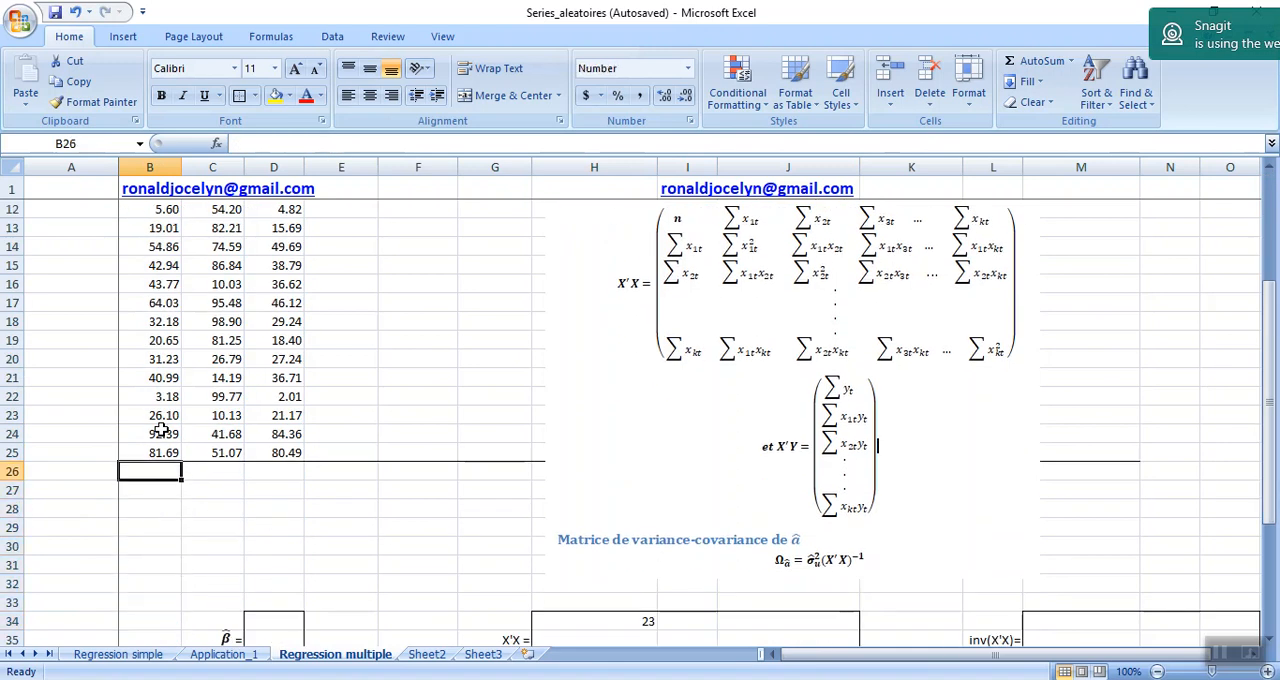
{"action": "type", "text": "+sum"}
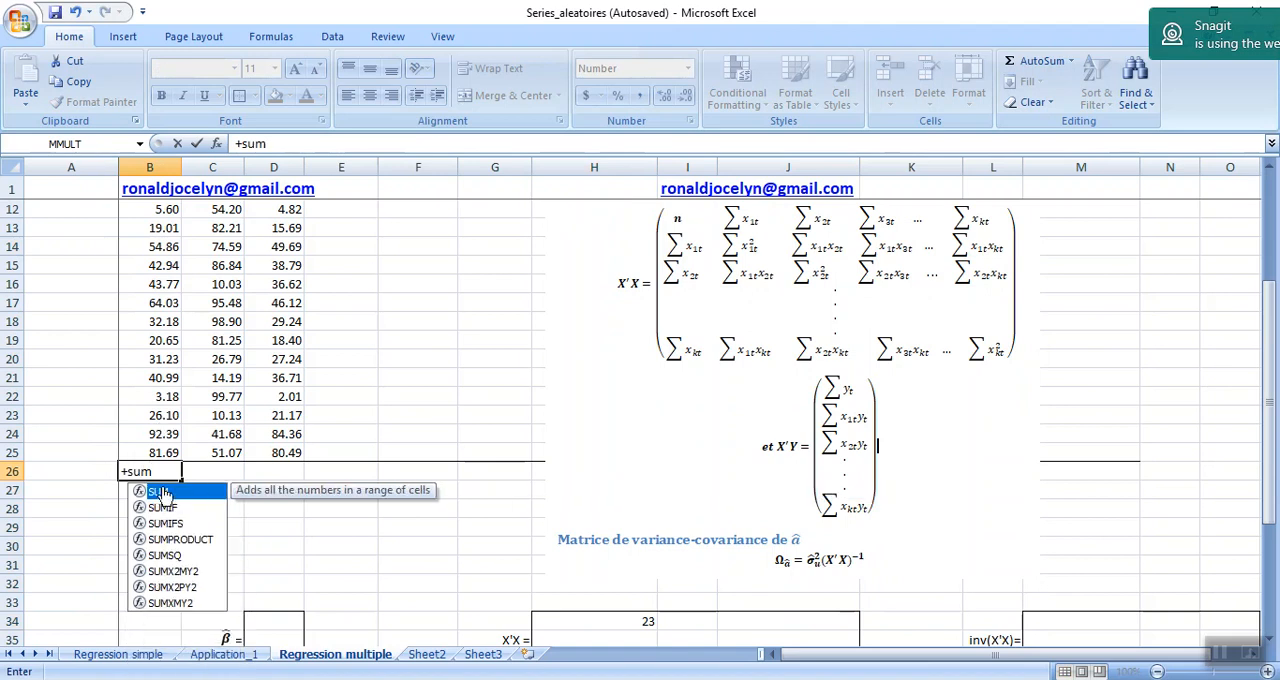
{"action": "double_click", "coordinate": [160, 493]}
{"action": "left_click_drag", "start_coordinate": [150, 452], "coordinate": [155, 228]}
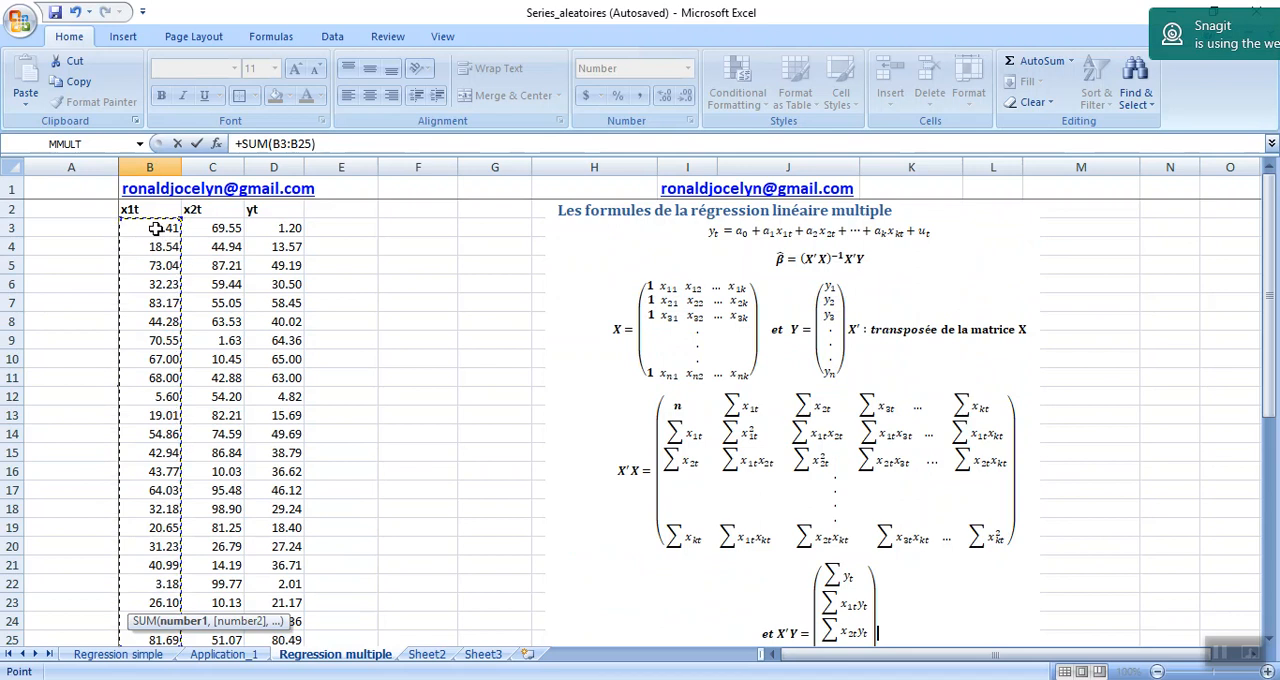
{"action": "key", "text": "Return"}
{"action": "key", "text": "Up"}
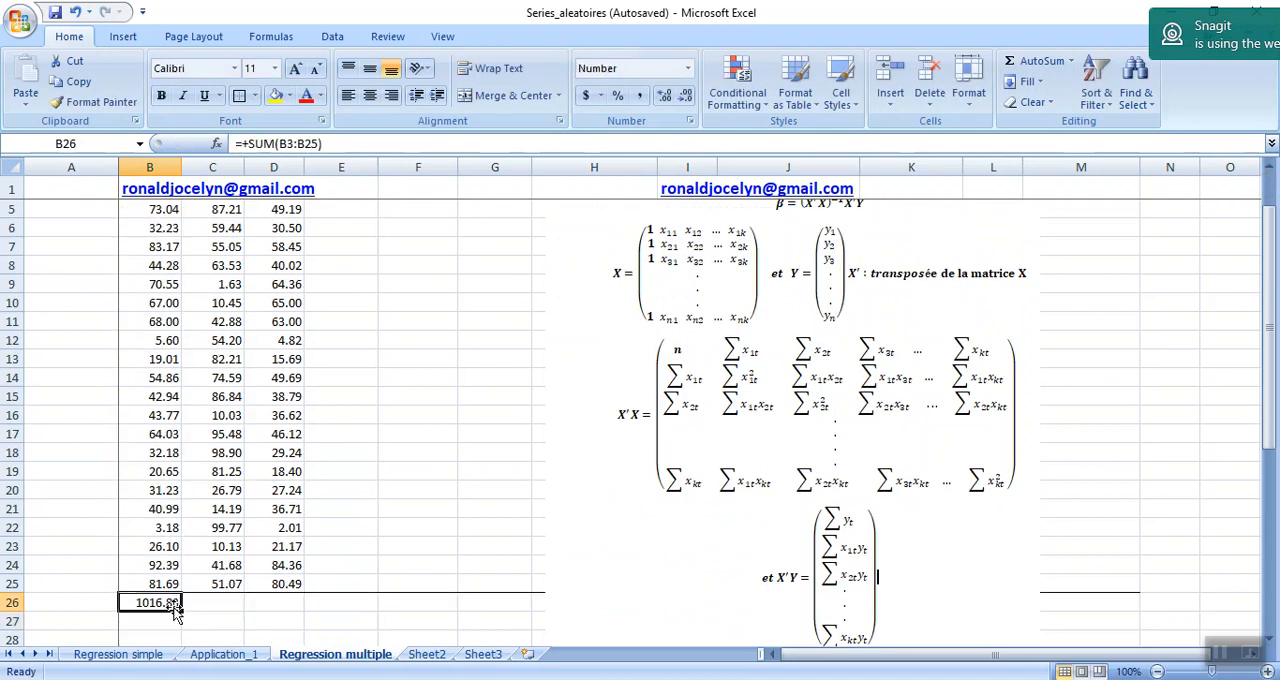
{"action": "left_click_drag", "start_coordinate": [181, 610], "coordinate": [244, 612]}
{"action": "left_click", "coordinate": [222, 602]}
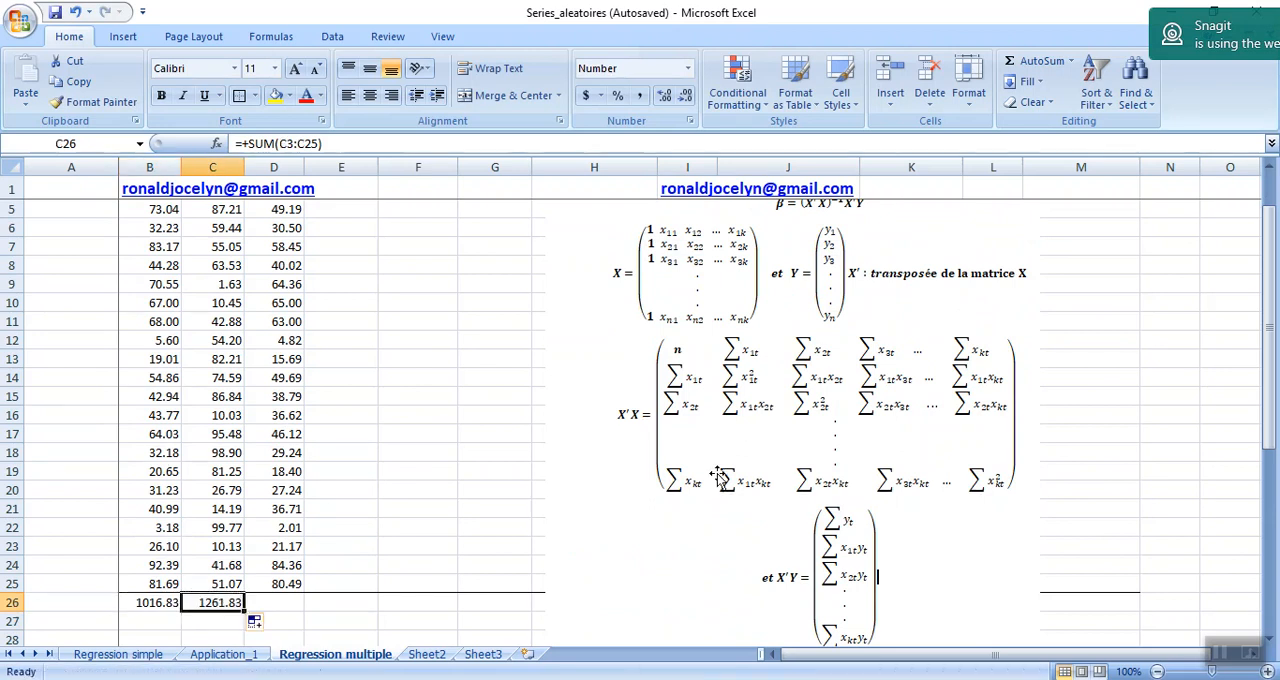
Complete the first row of the X'X matrix by linking I34 to B26 and filling the formula across to J34.
{"action": "left_click_drag", "start_coordinate": [1272, 418], "coordinate": [1276, 456]}
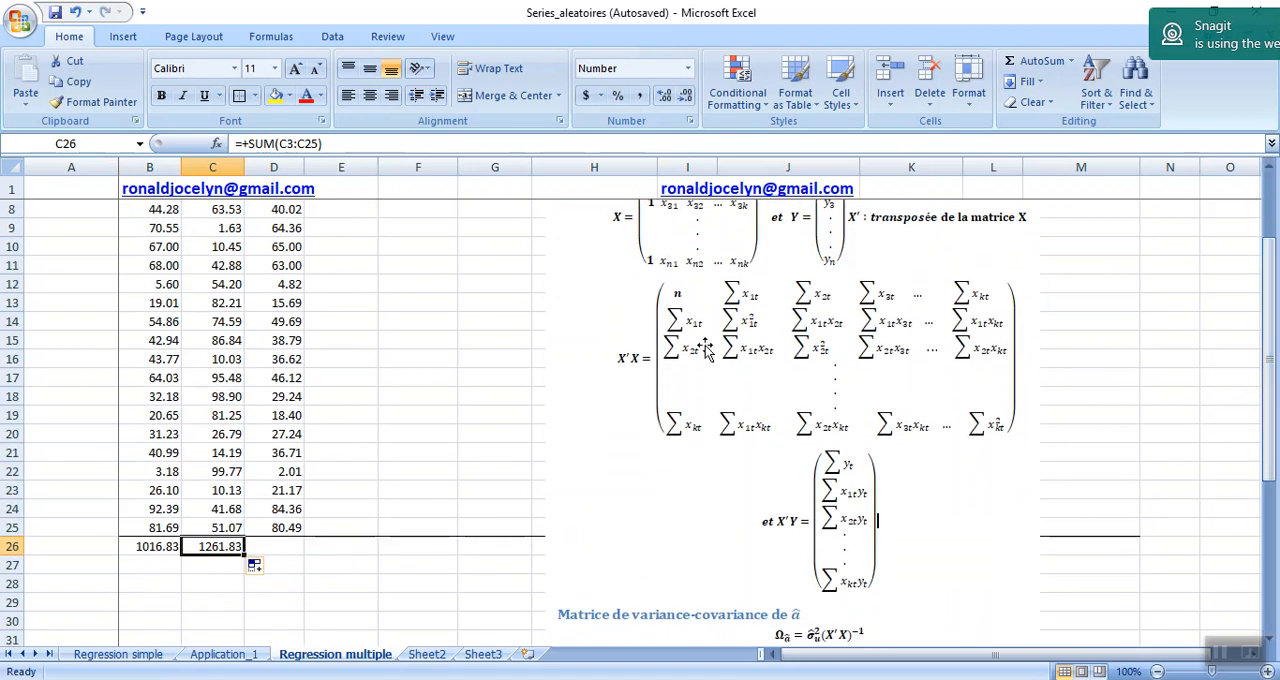
{"action": "left_click_drag", "start_coordinate": [1272, 298], "coordinate": [1272, 452]}
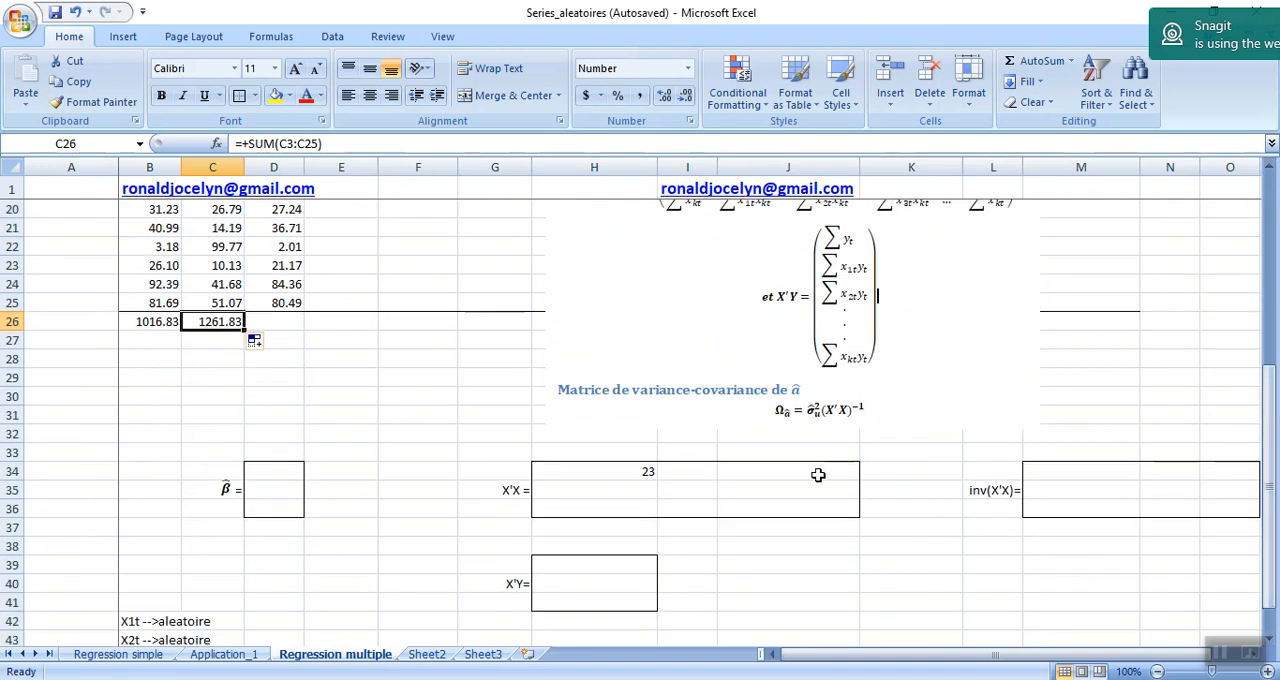
{"action": "left_click", "coordinate": [691, 473]}
{"action": "type", "text": "="}
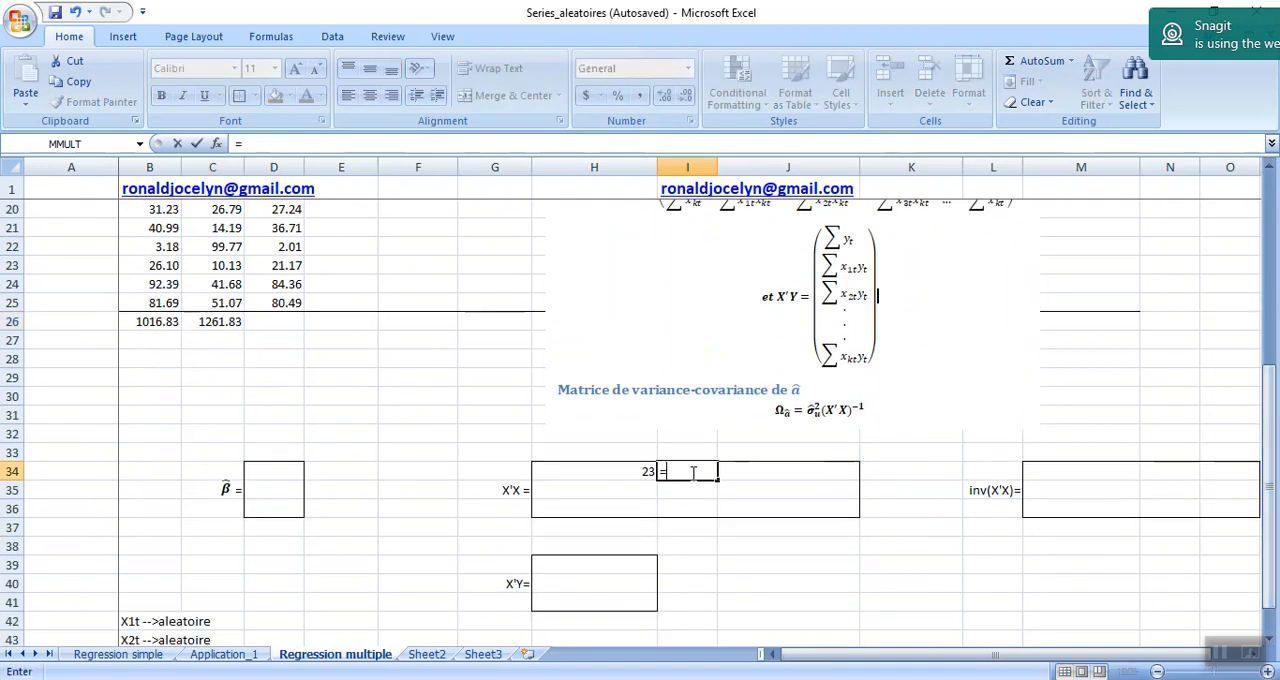
{"action": "left_click", "coordinate": [145, 323]}
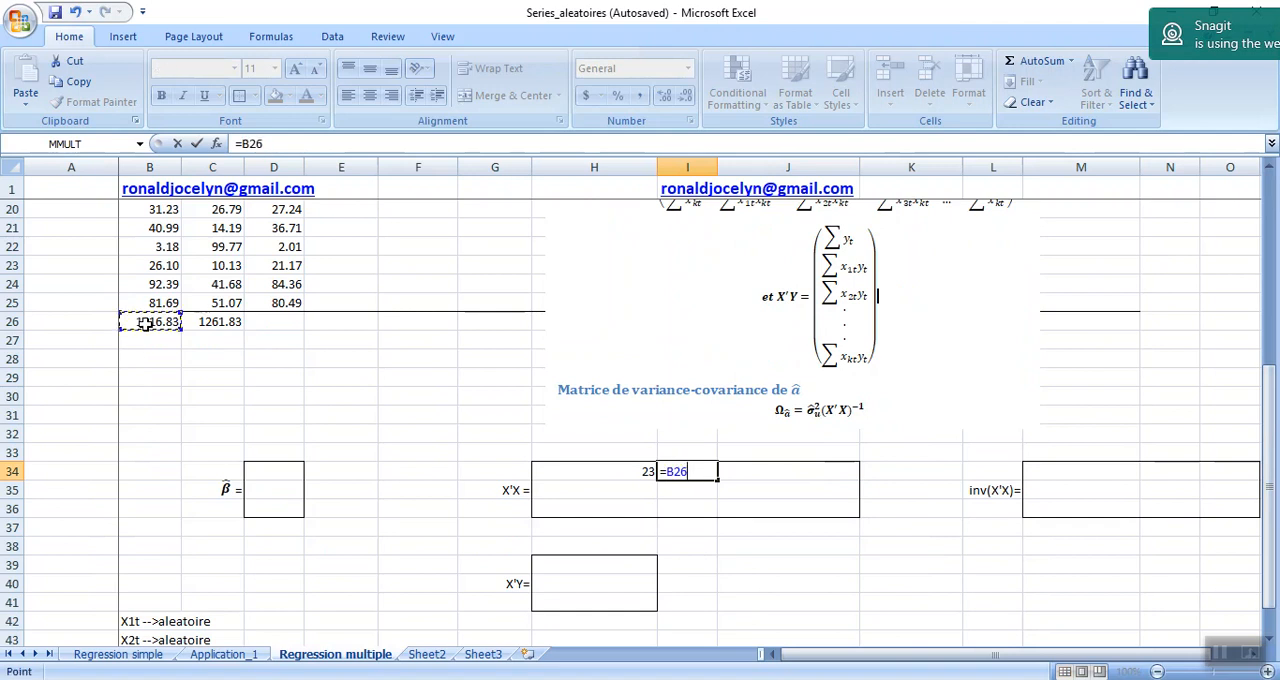
{"action": "key", "text": "Return"}
{"action": "key", "text": "Up"}
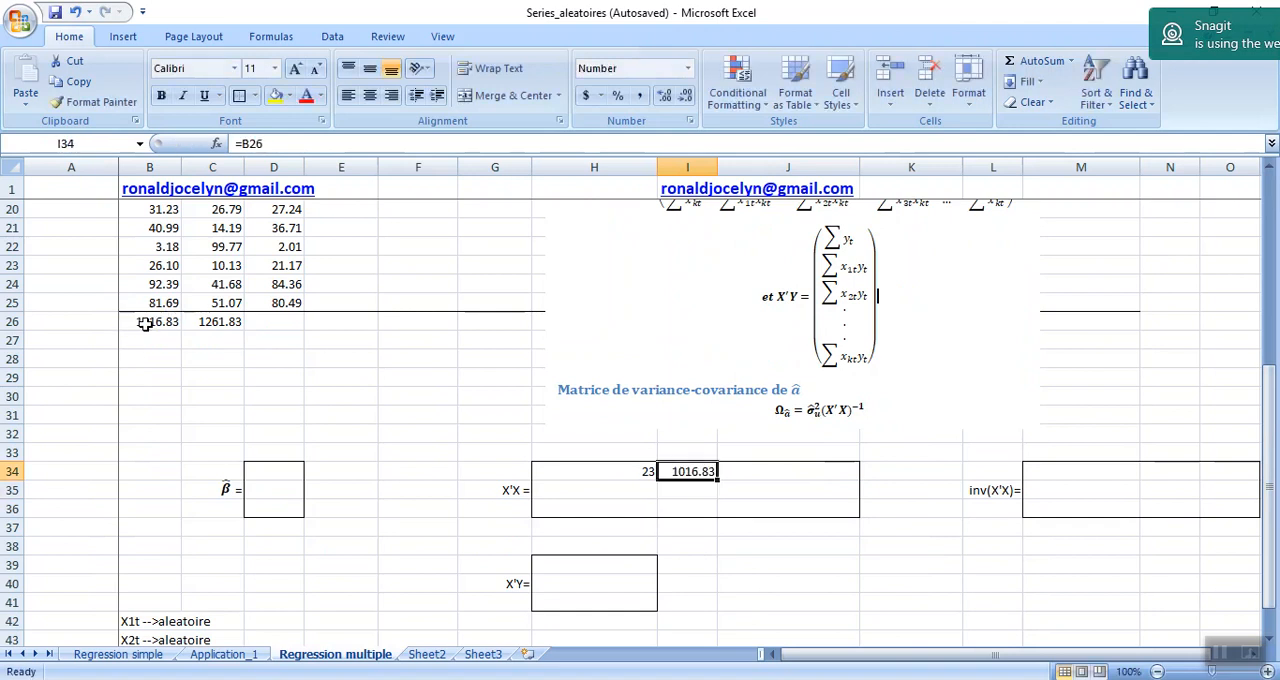
{"action": "left_click_drag", "start_coordinate": [717, 484], "coordinate": [804, 474]}
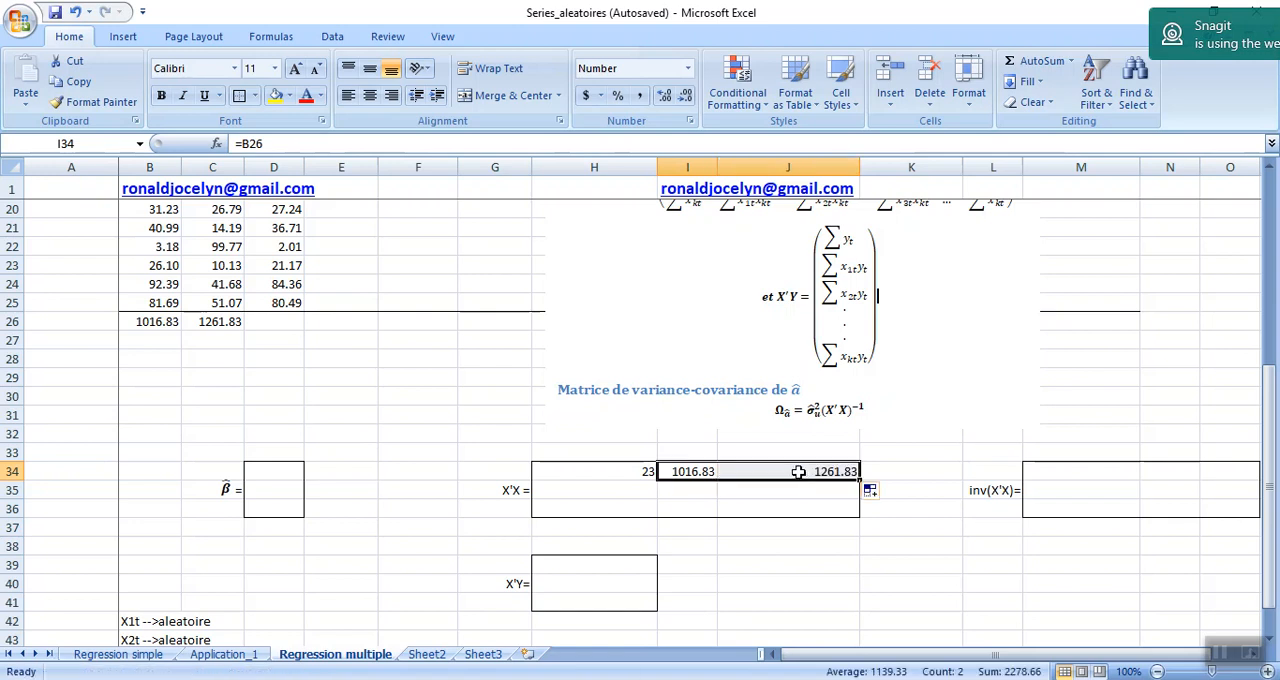
{"action": "double_click", "coordinate": [798, 471]}
{"action": "key", "text": "Return"}
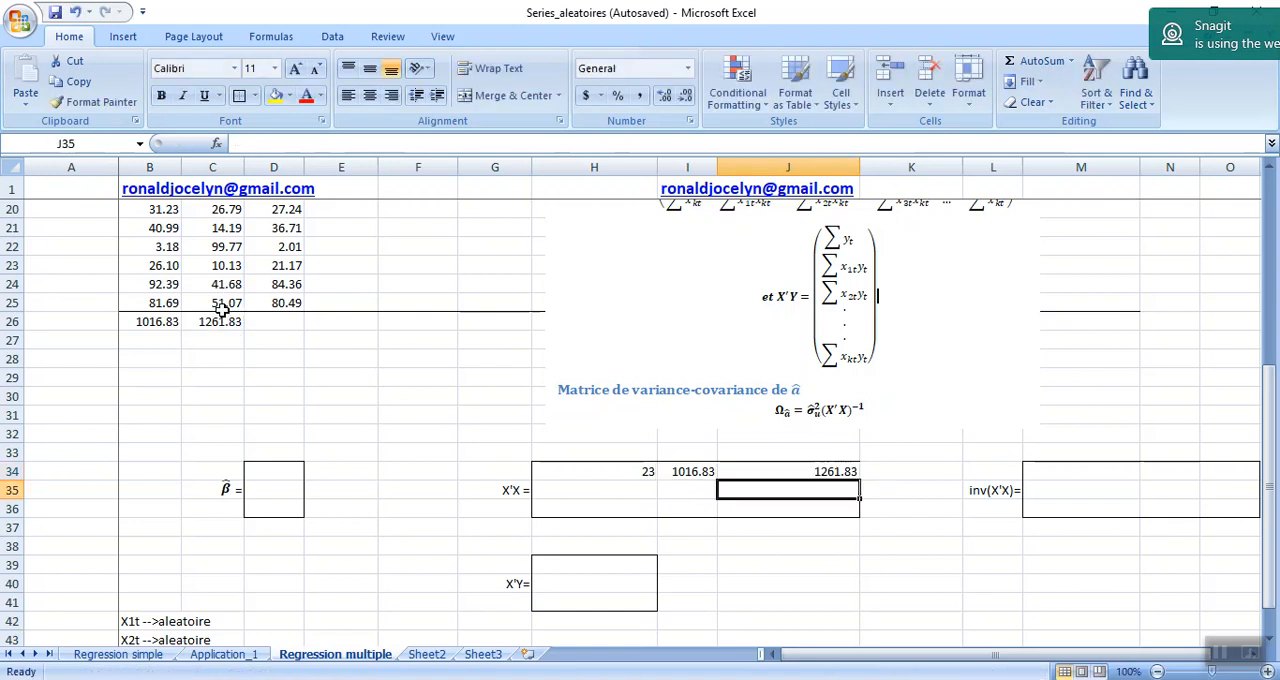
Fill the first column of the X'X matrix by symmetry, linking H35 to I34 and H36 to J34.
{"action": "left_click", "coordinate": [628, 490]}
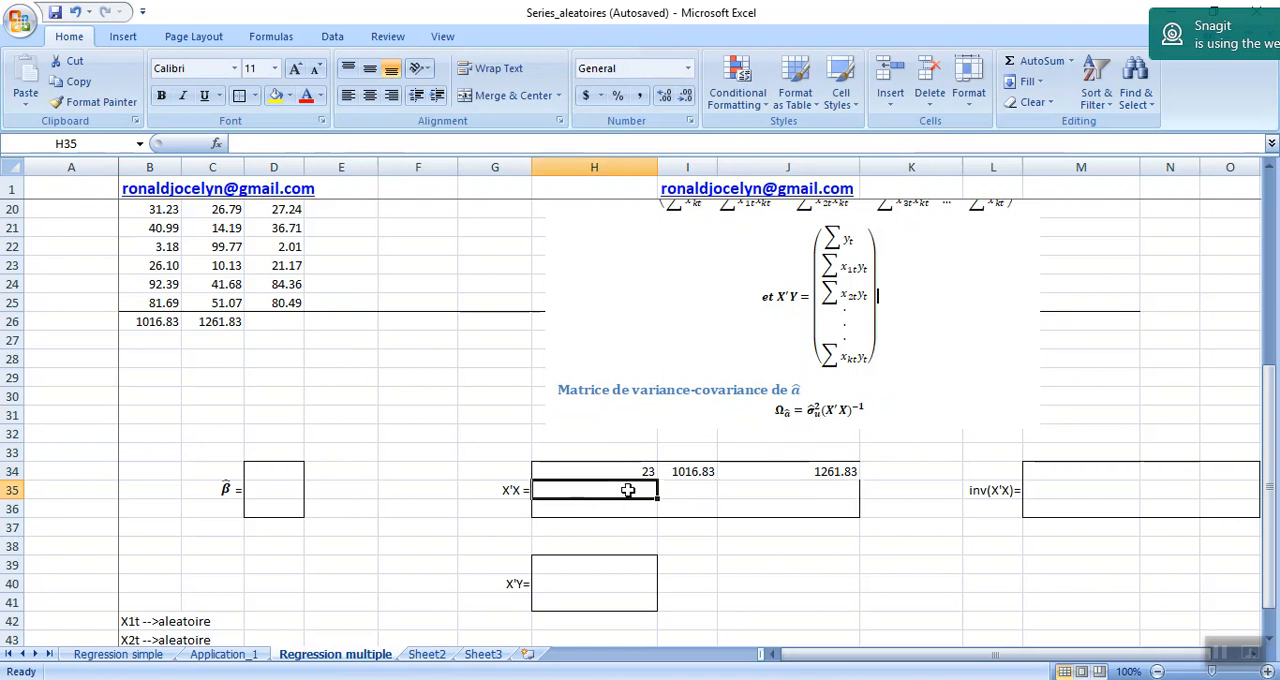
{"action": "type", "text": "="}
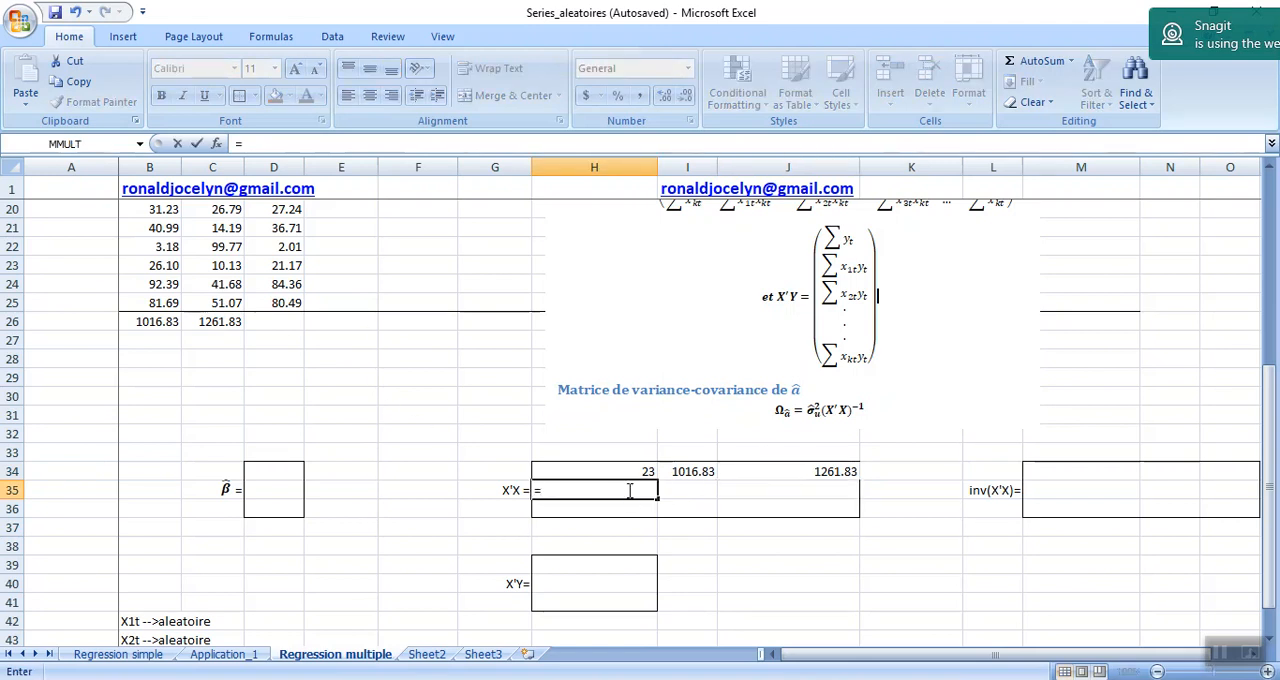
{"action": "left_click", "coordinate": [684, 471]}
{"action": "key", "text": "Return"}
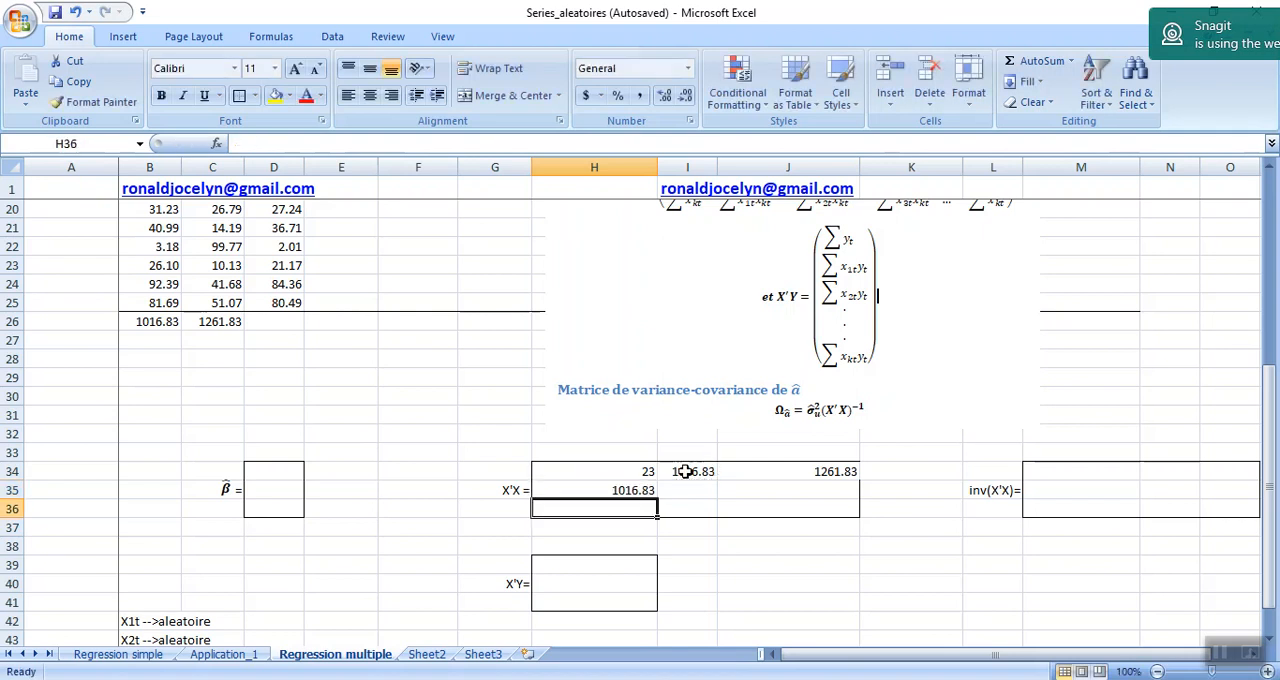
{"action": "type", "text": "="}
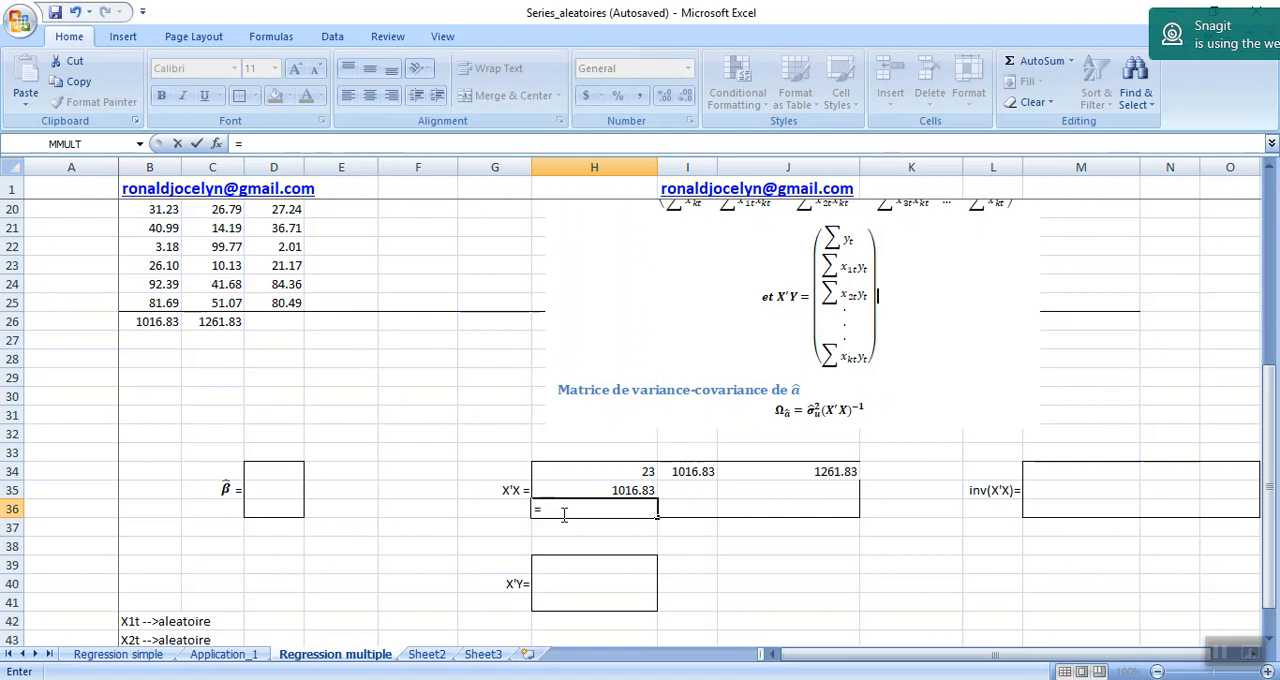
{"action": "left_click", "coordinate": [800, 471]}
{"action": "key", "text": "Return"}
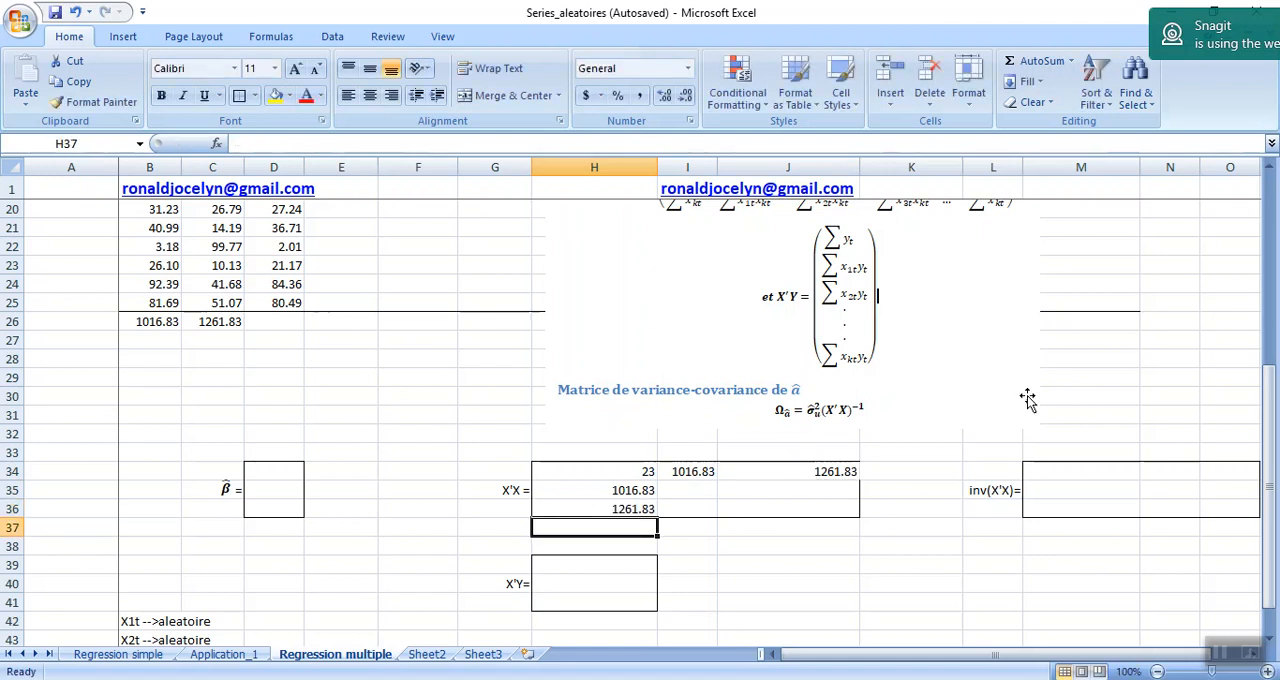
Calculate the squares of the x1t values in column E with +B3^2 in E3, filled down to E25.
{"action": "left_click_drag", "start_coordinate": [1270, 349], "coordinate": [1267, 330]}
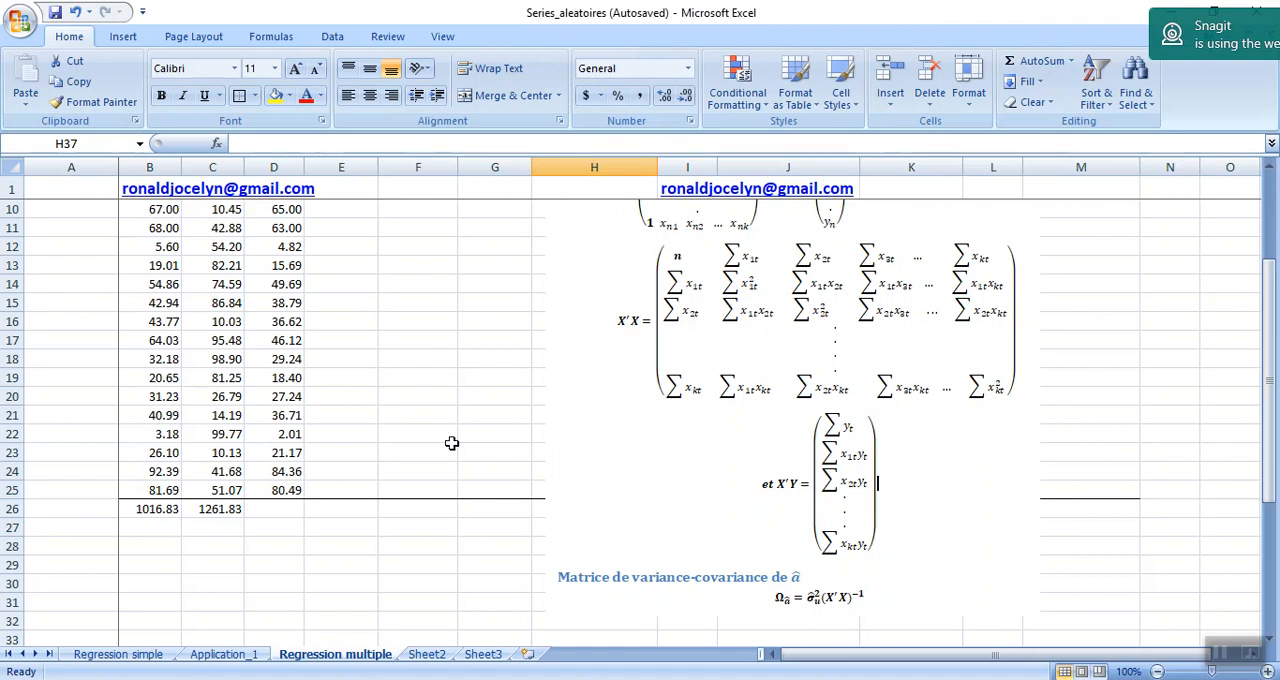
{"action": "left_click", "coordinate": [312, 477]}
{"action": "key", "text": "Up"}
{"action": "key", "text": "Up"}
{"action": "key", "text": "Up"}
{"action": "key", "text": "Up"}
{"action": "key", "text": "Up"}
{"action": "key", "text": "Up"}
{"action": "key", "text": "Up"}
{"action": "key", "text": "Up"}
{"action": "key", "text": "Up"}
{"action": "key", "text": "Up"}
{"action": "key", "text": "Up"}
{"action": "key", "text": "Up"}
{"action": "key", "text": "Up"}
{"action": "key", "text": "Up"}
{"action": "key", "text": "Up"}
{"action": "key", "text": "Up"}
{"action": "key", "text": "Up"}
{"action": "key", "text": "Up"}
{"action": "key", "text": "Up"}
{"action": "key", "text": "Up"}
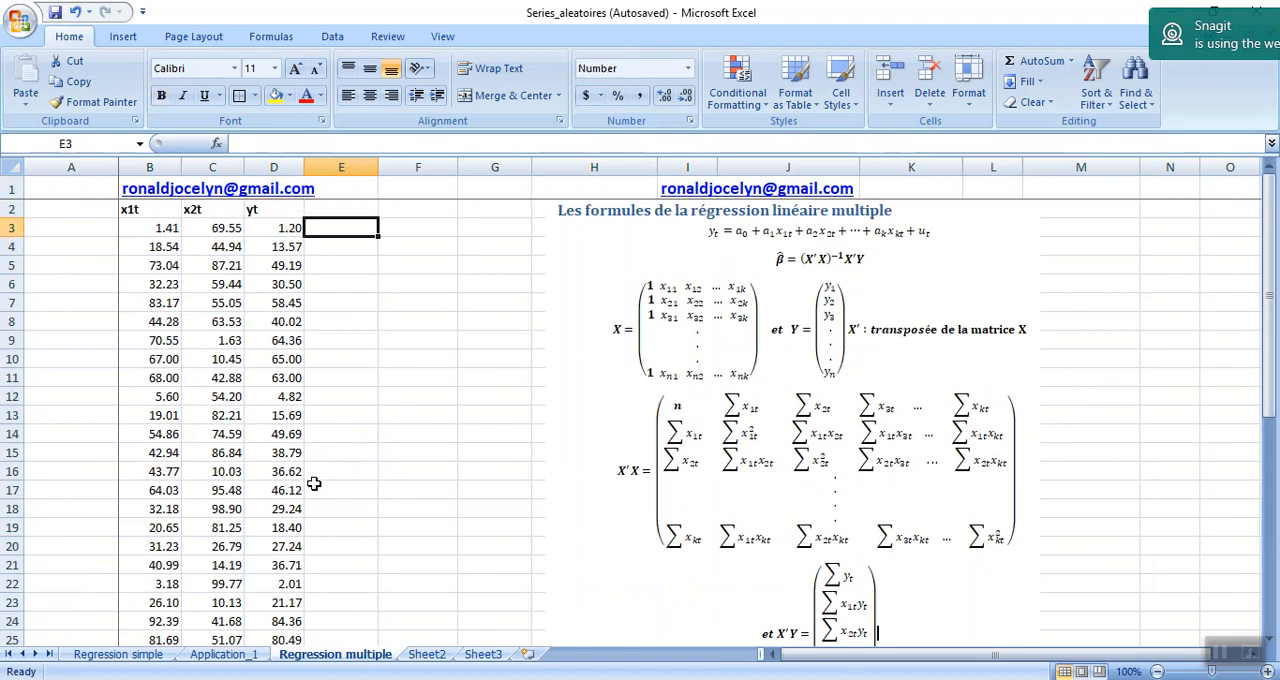
{"action": "key", "text": "Up"}
{"action": "key", "text": "Down"}
{"action": "type", "text": "+"}
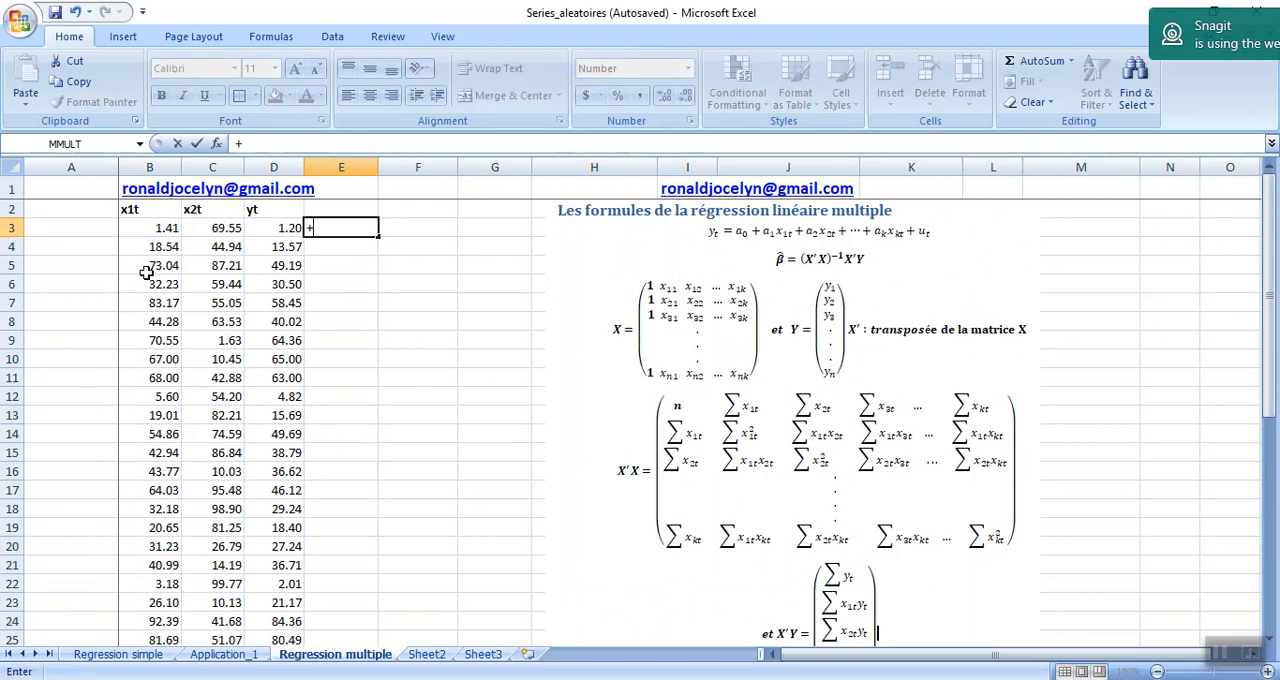
{"action": "left_click", "coordinate": [149, 230]}
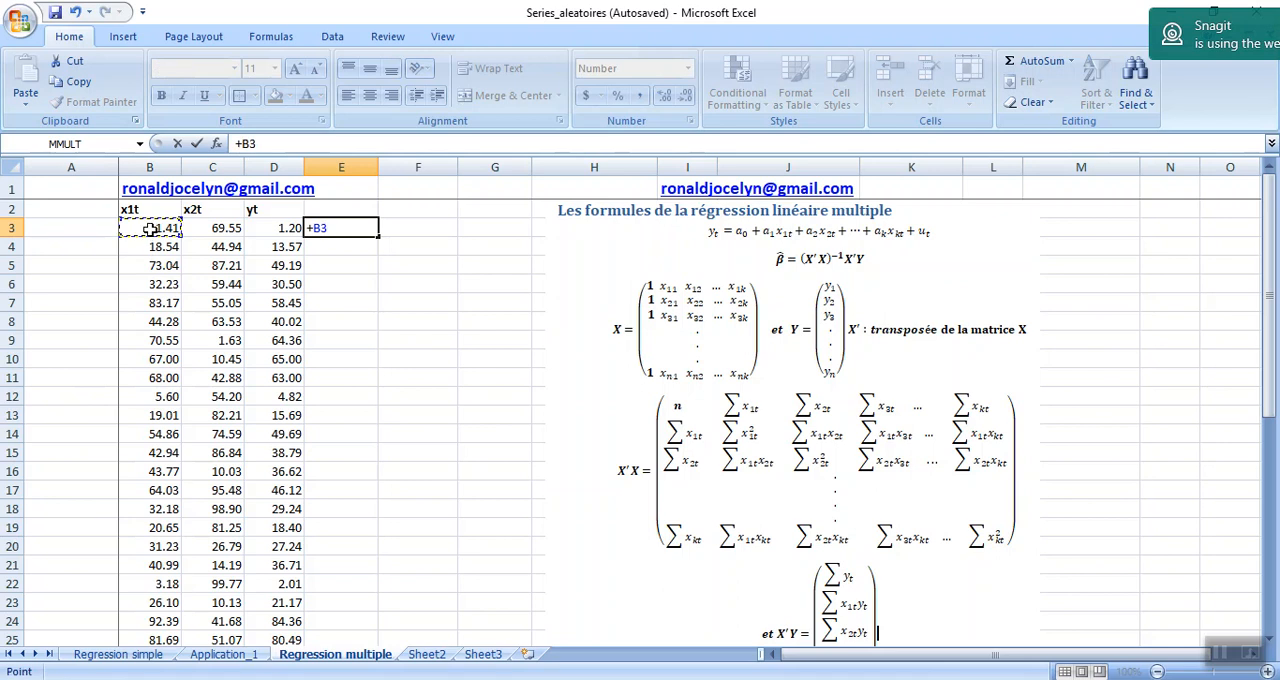
{"action": "type", "text": "^2"}
{"action": "key", "text": "Return"}
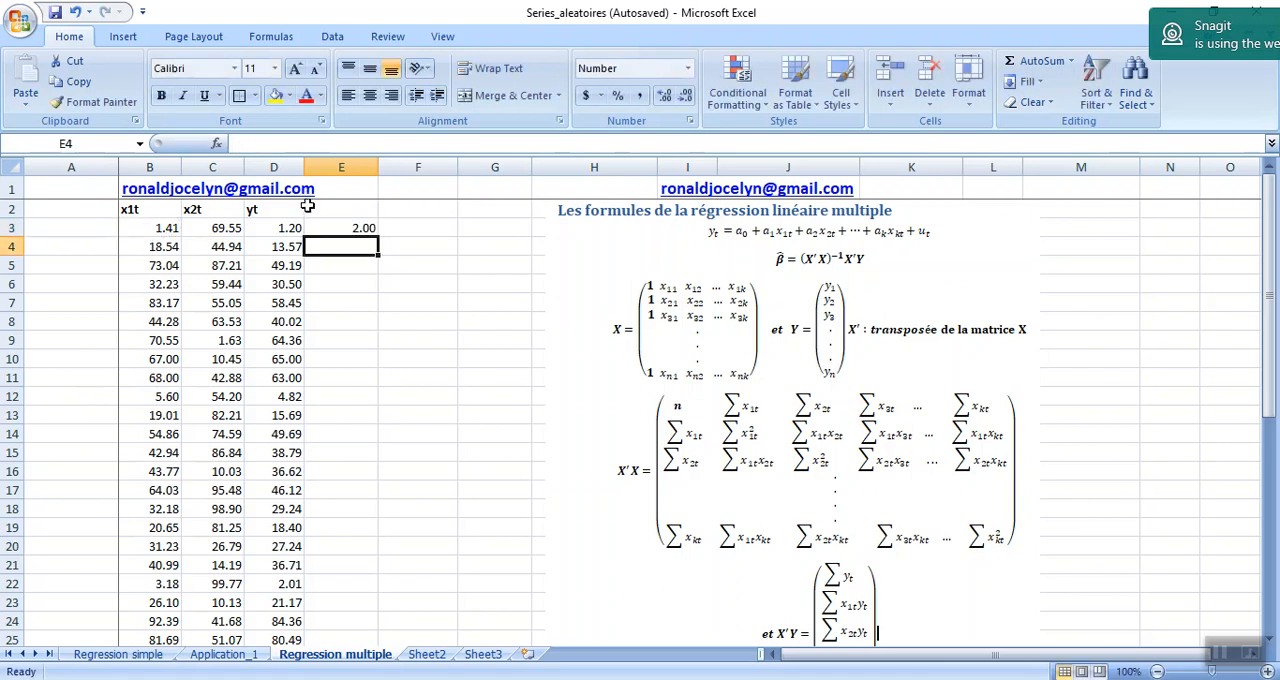
{"action": "left_click", "coordinate": [360, 227]}
{"action": "left_click_drag", "start_coordinate": [381, 236], "coordinate": [341, 586]}
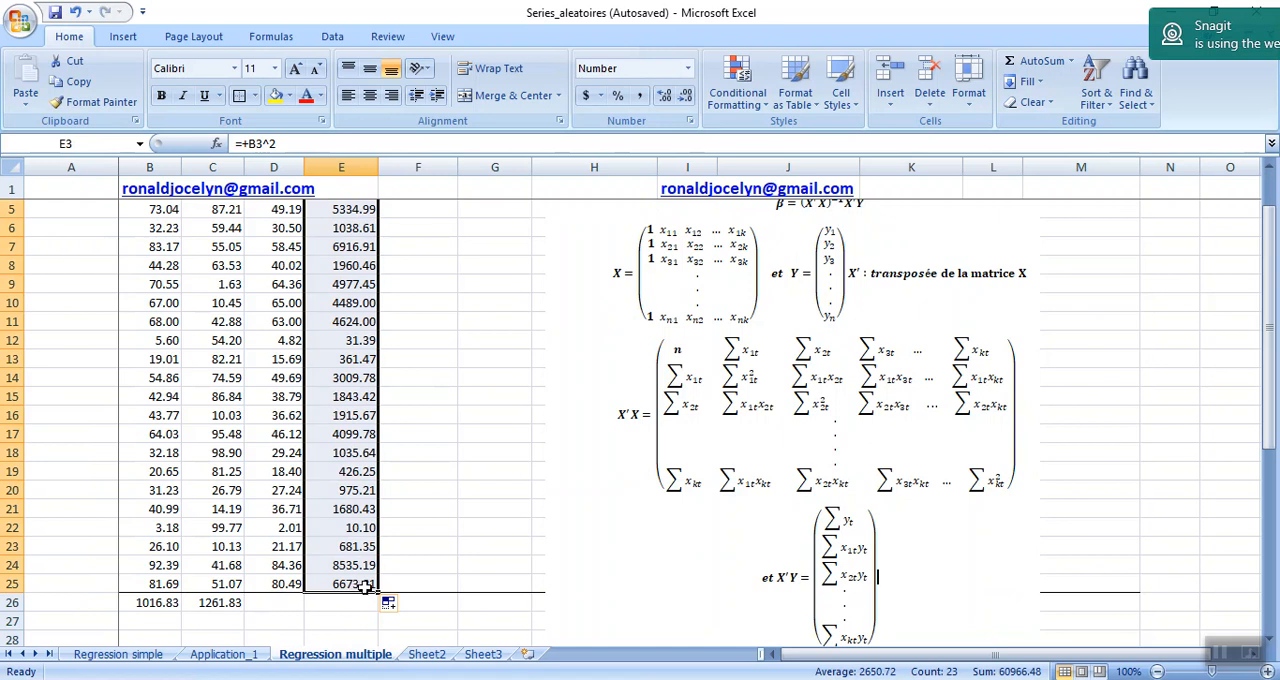
Extend the squares formulas from column E across to column F to square the x2t values in F3:F25.
{"action": "left_click_drag", "start_coordinate": [375, 592], "coordinate": [444, 598]}
{"action": "left_click", "coordinate": [412, 515]}
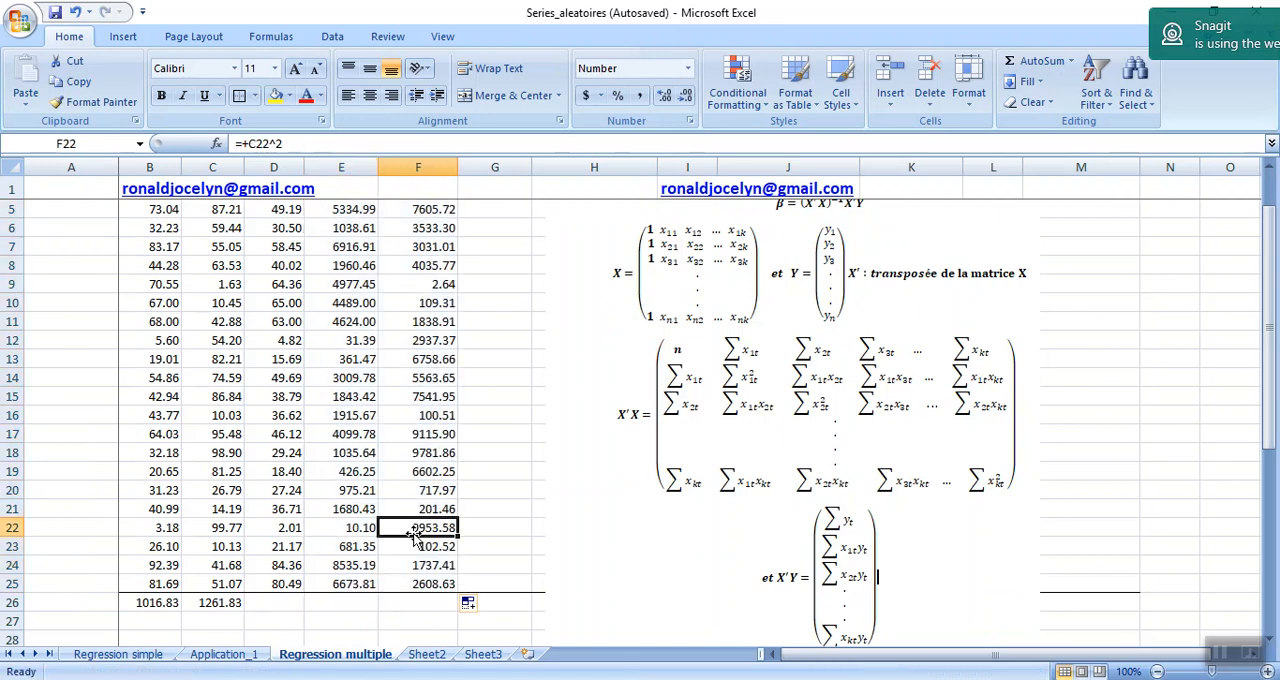
Label the two columns of squares x1t^2 in E2 and x2t^2 in F2.
{"action": "key", "text": "Up"}
{"action": "key", "text": "Up"}
{"action": "key", "text": "Up"}
{"action": "key", "text": "Up"}
{"action": "key", "text": "Up"}
{"action": "key", "text": "Up"}
{"action": "key", "text": "Up"}
{"action": "key", "text": "Up"}
{"action": "key", "text": "Up"}
{"action": "key", "text": "Up"}
{"action": "key", "text": "Up"}
{"action": "key", "text": "Up"}
{"action": "key", "text": "Up"}
{"action": "key", "text": "Up"}
{"action": "key", "text": "Up"}
{"action": "key", "text": "Up"}
{"action": "key", "text": "Up"}
{"action": "key", "text": "Up"}
{"action": "key", "text": "Up"}
{"action": "key", "text": "Up"}
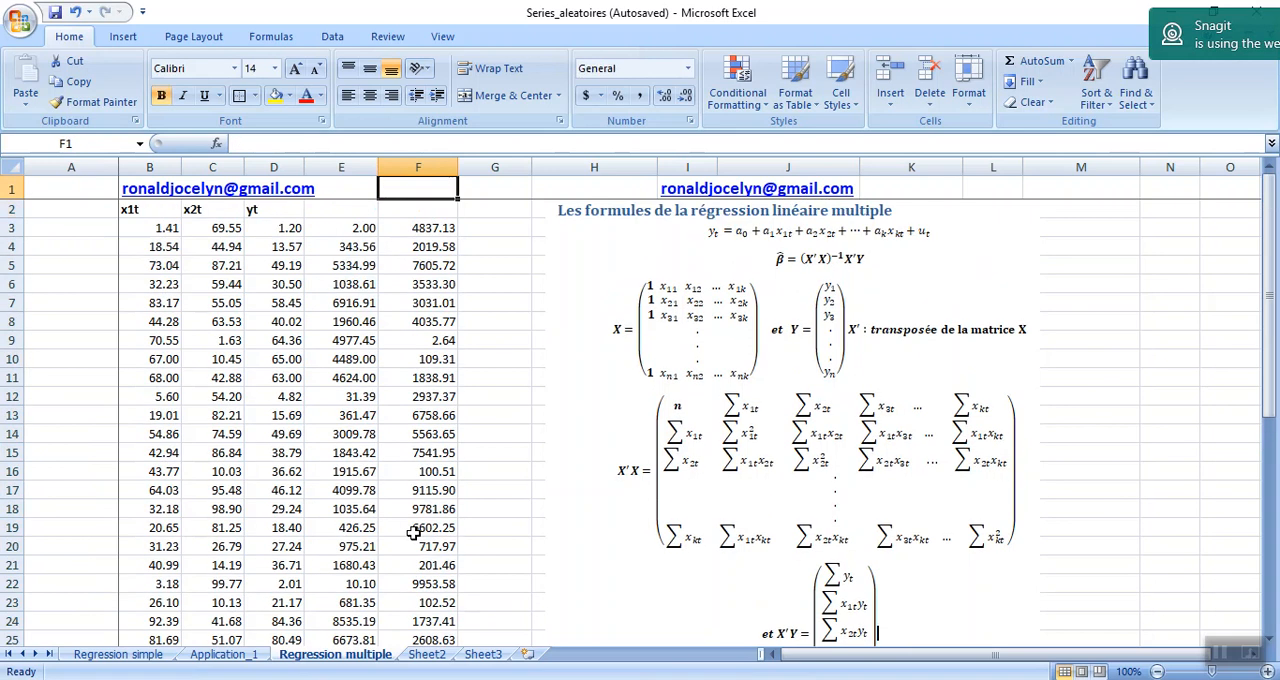
{"action": "left_click", "coordinate": [355, 209]}
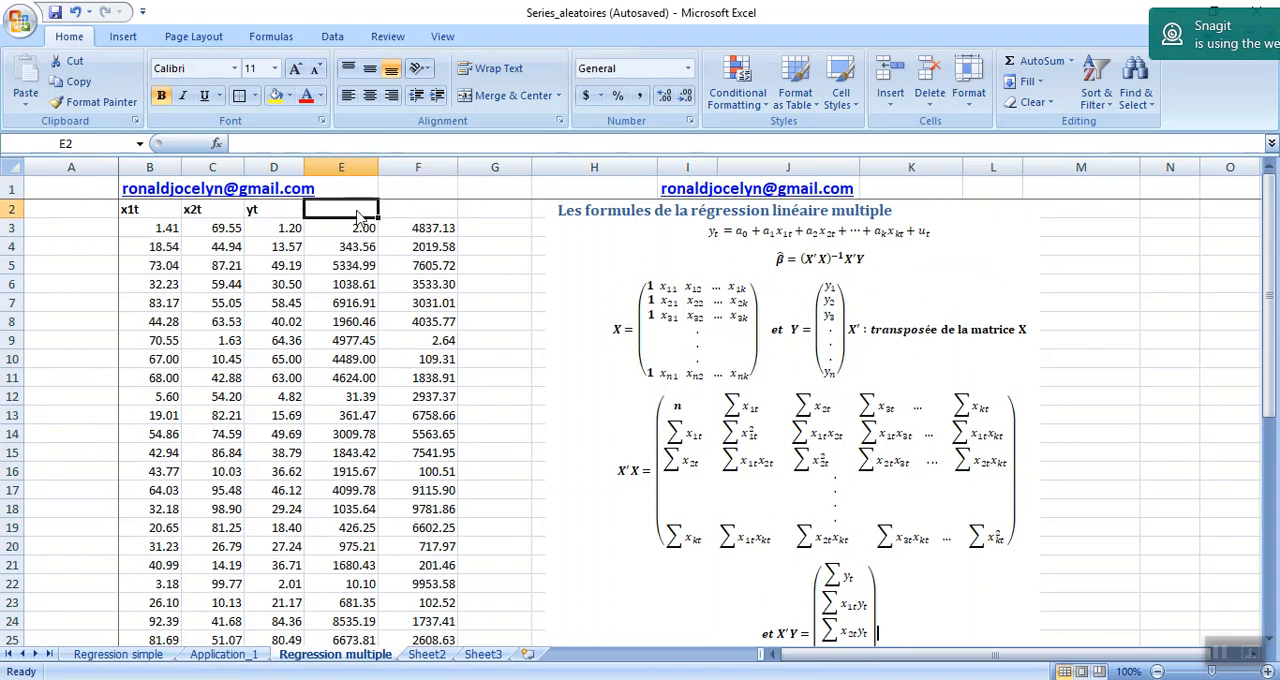
{"action": "type", "text": "x1t^2"}
{"action": "key", "text": "Tab"}
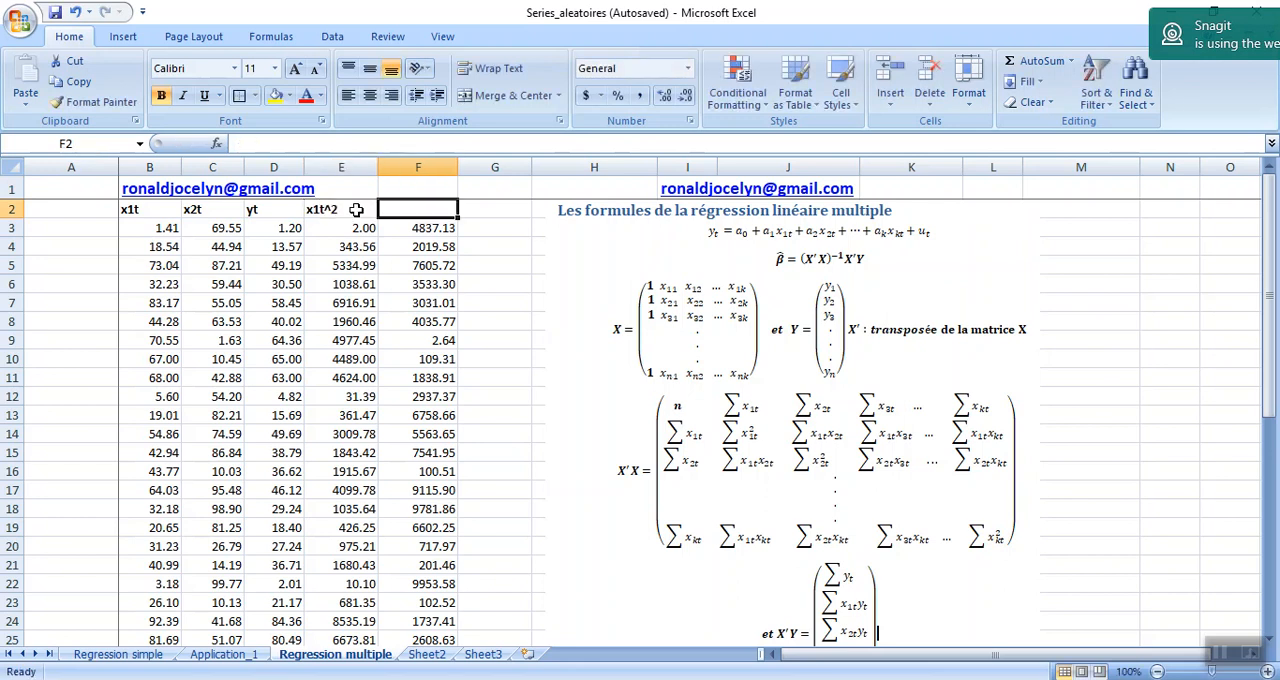
{"action": "type", "text": "x"}
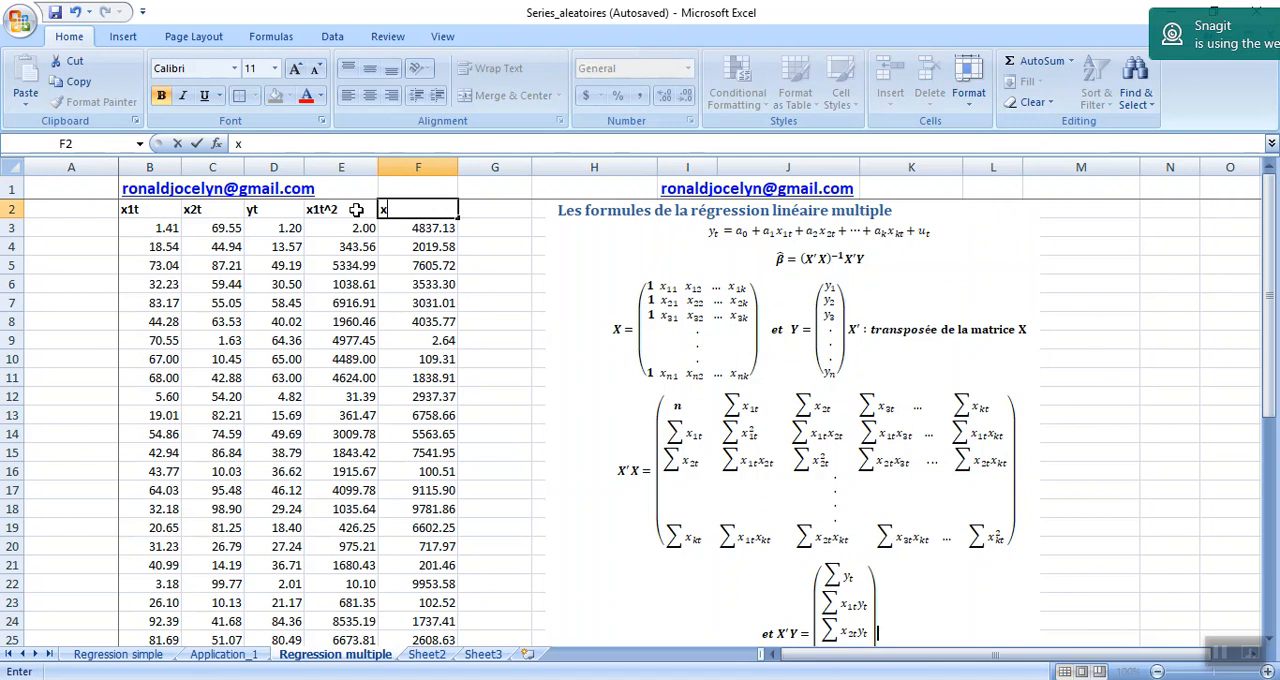
{"action": "type", "text": "2t"}
{"action": "type", "text": "^2"}
{"action": "key", "text": "Return"}
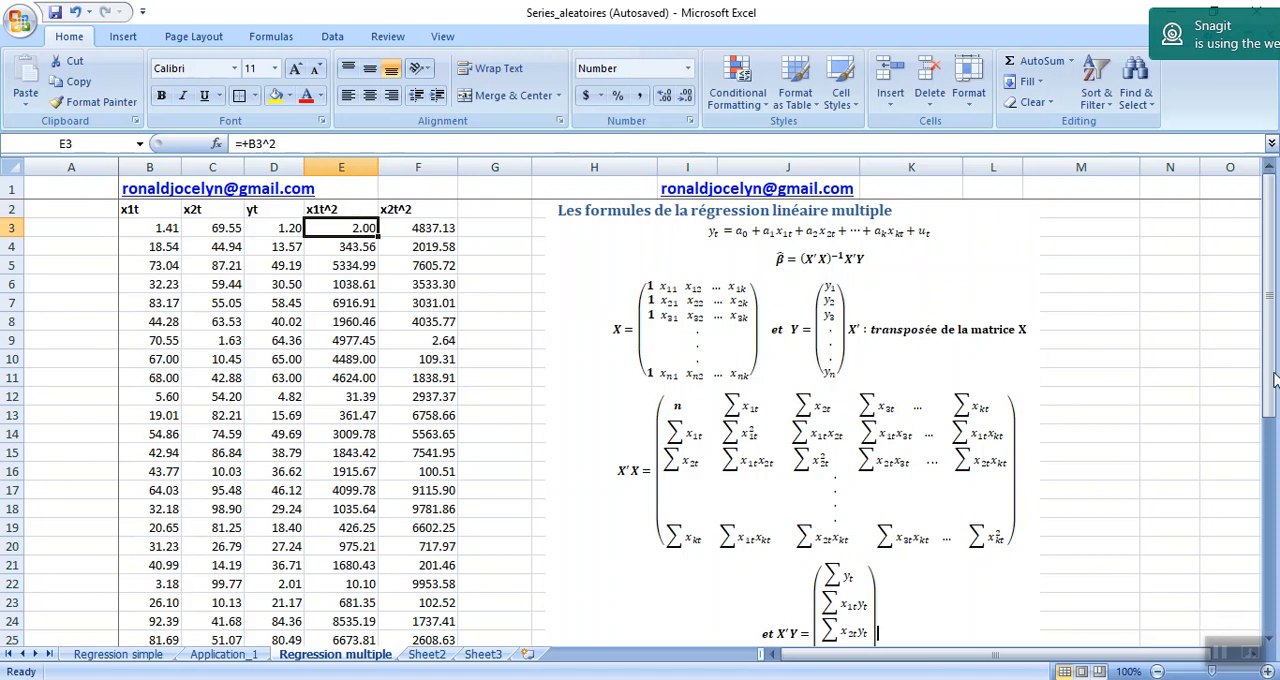
Total the x1t^2 column by copying the C26 sum formula to E26, and extend it to F26 for x2t^2.
{"action": "left_click_drag", "start_coordinate": [1271, 374], "coordinate": [1271, 395]}
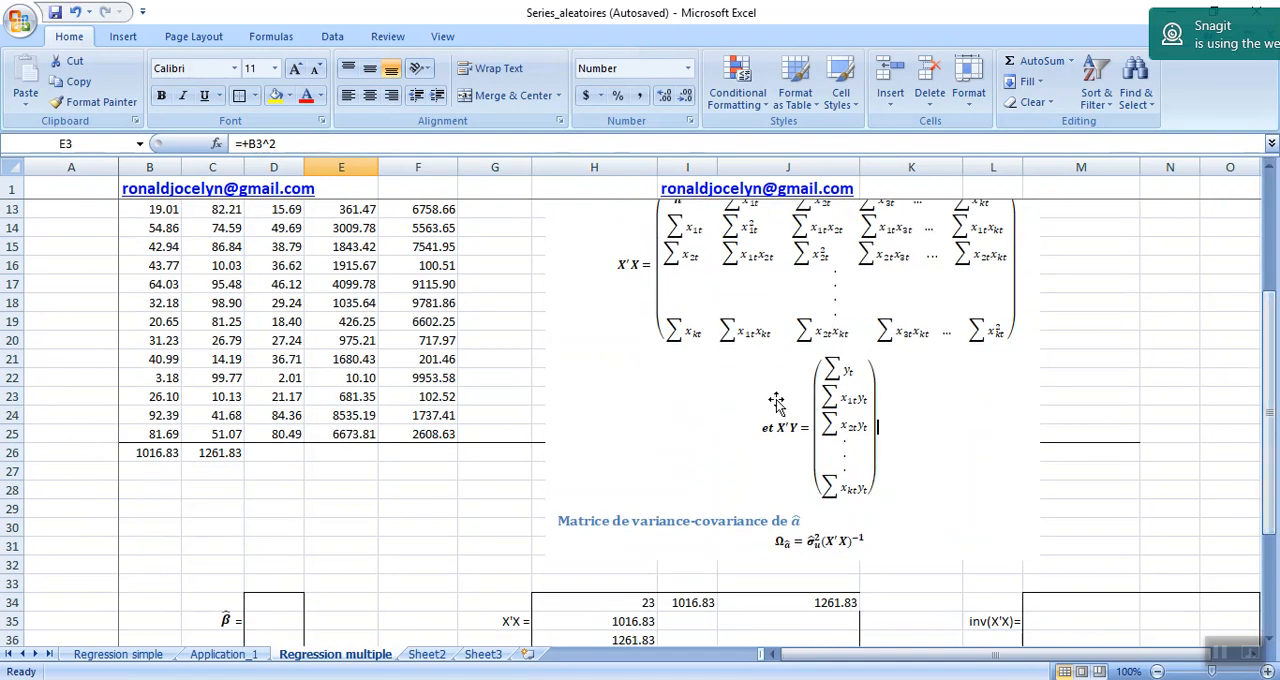
{"action": "left_click", "coordinate": [222, 456]}
{"action": "key", "text": "ctrl+c"}
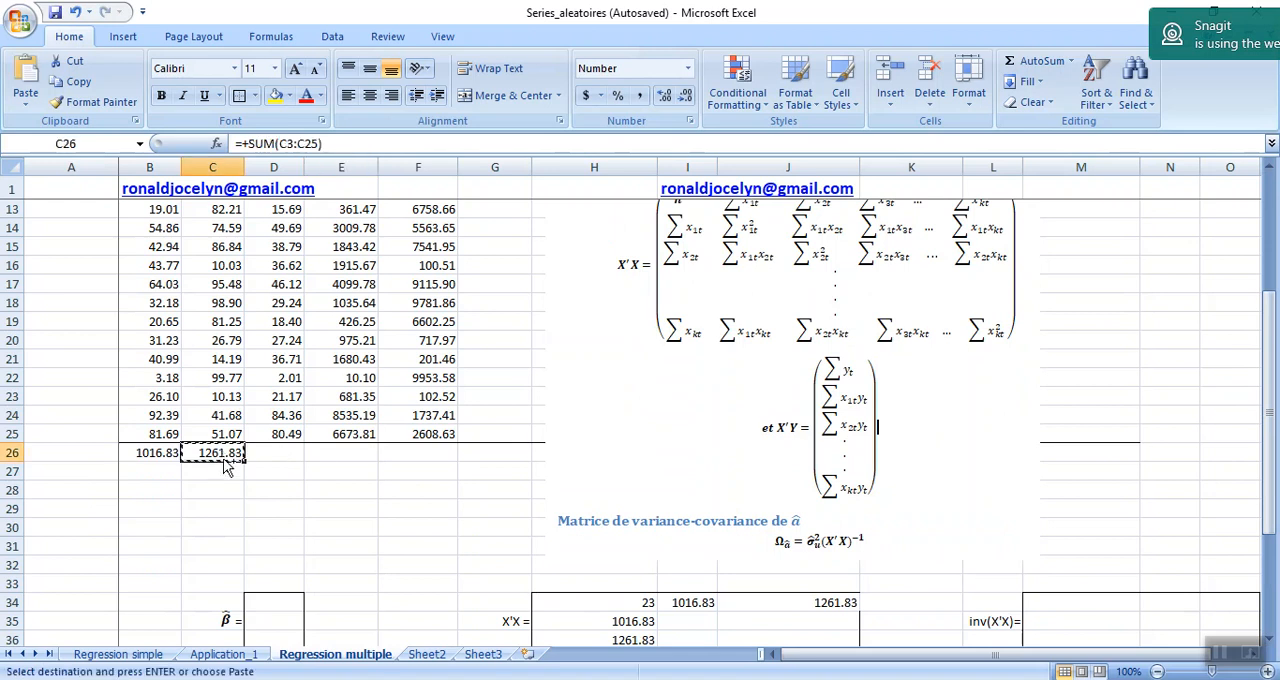
{"action": "left_click", "coordinate": [321, 452]}
{"action": "key", "text": "ctrl+v"}
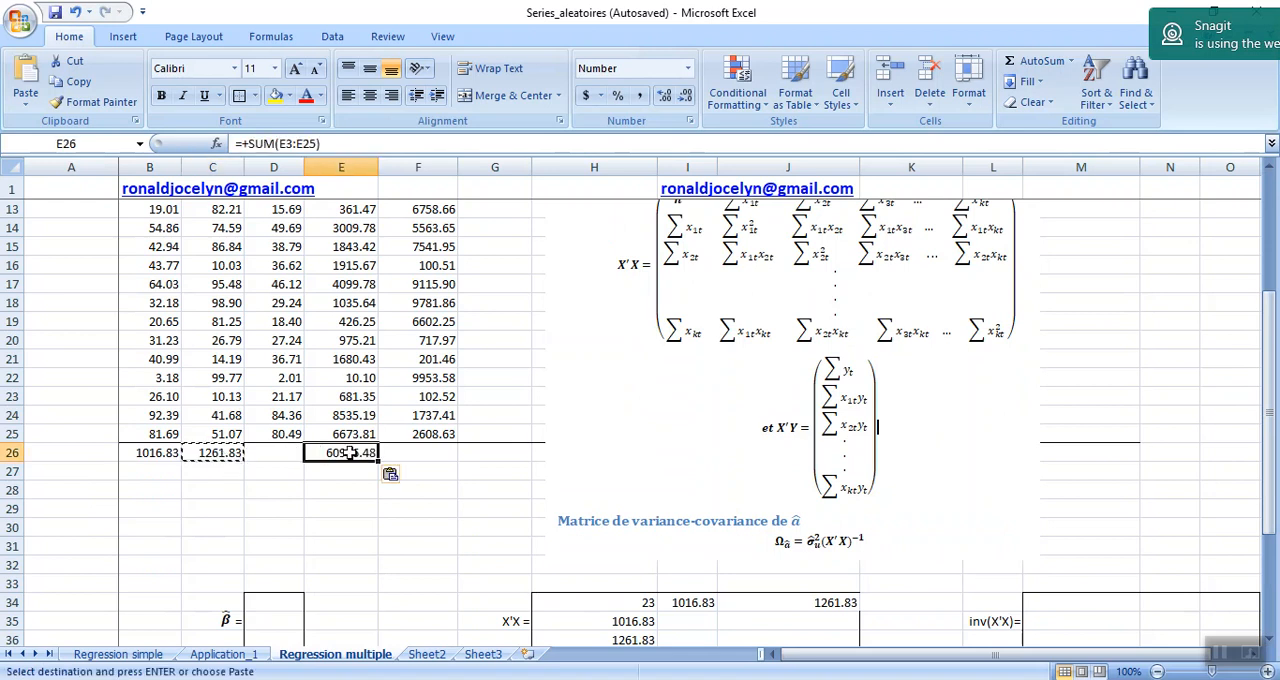
{"action": "double_click", "coordinate": [346, 453]}
{"action": "mouse_move", "coordinate": [1275, 492]}
{"action": "left_mouse_down"}
{"action": "mouse_move", "coordinate": [1250, 284]}
{"action": "mouse_move", "coordinate": [1252, 500]}
{"action": "left_mouse_up"}
{"action": "key", "text": "Return"}
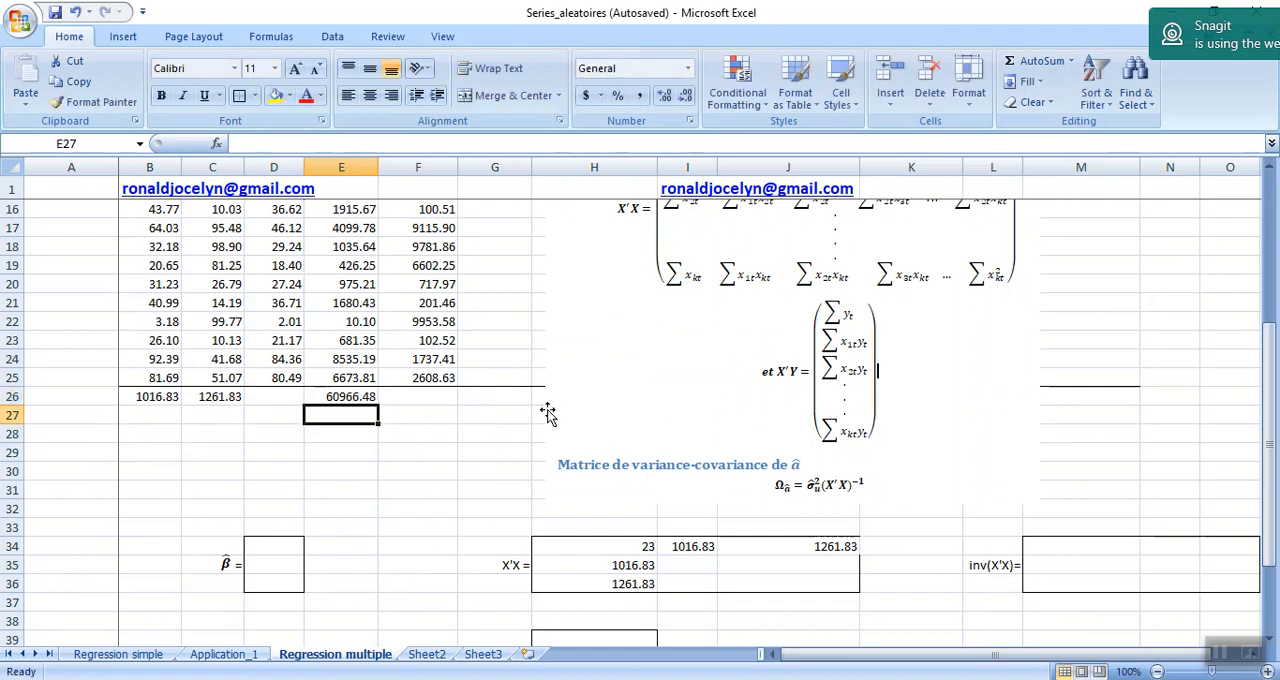
{"action": "left_click", "coordinate": [357, 399]}
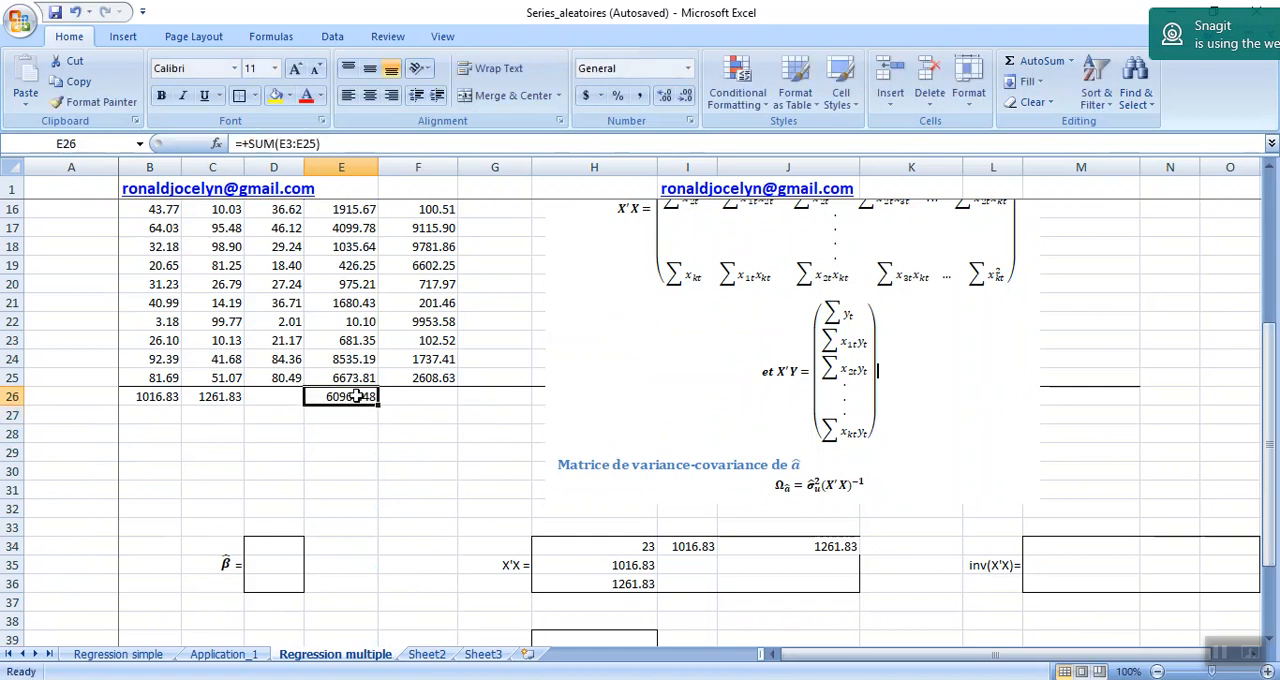
{"action": "left_click_drag", "start_coordinate": [378, 402], "coordinate": [467, 407]}
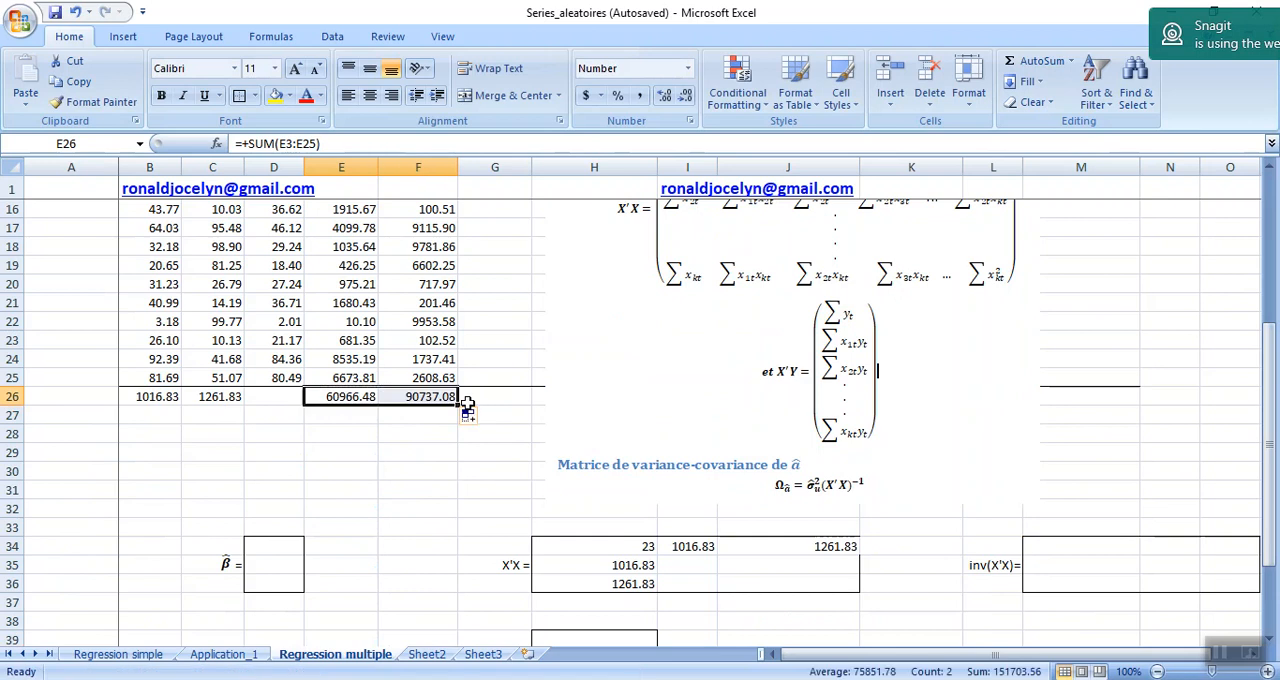
Complete the diagonal of the X'X matrix by linking I35 to E26 and J36 to F26.
{"action": "left_click", "coordinate": [677, 563]}
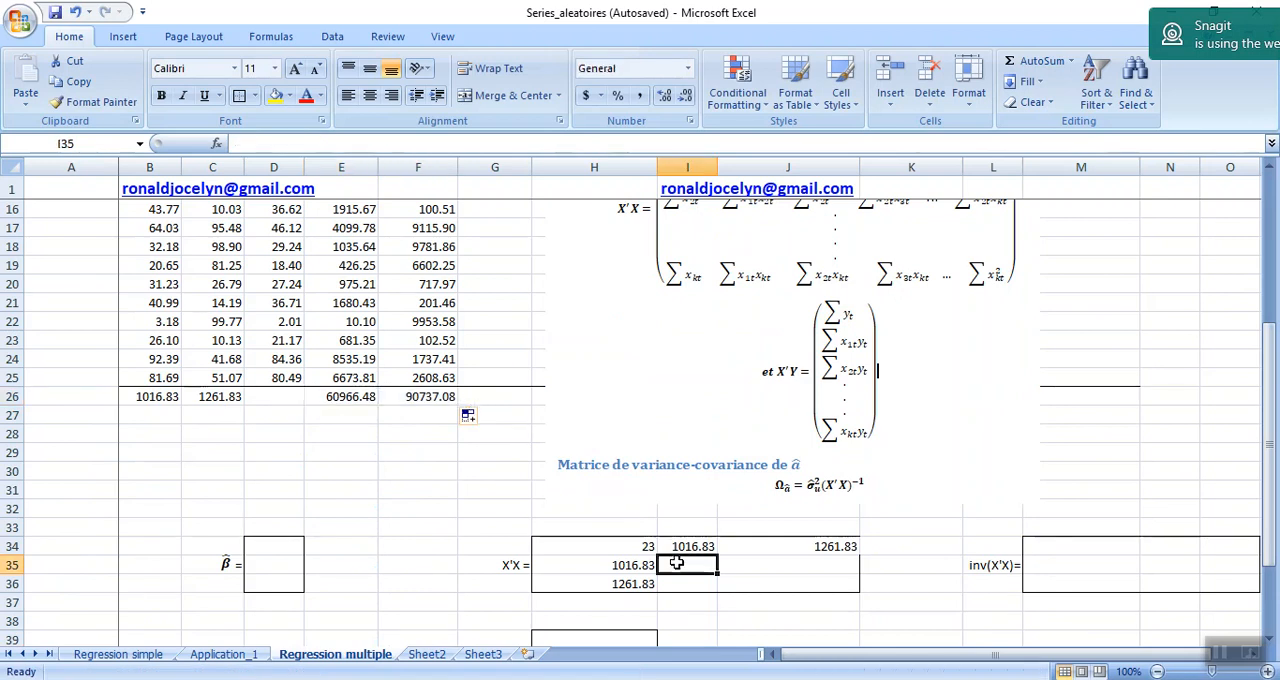
{"action": "type", "text": "="}
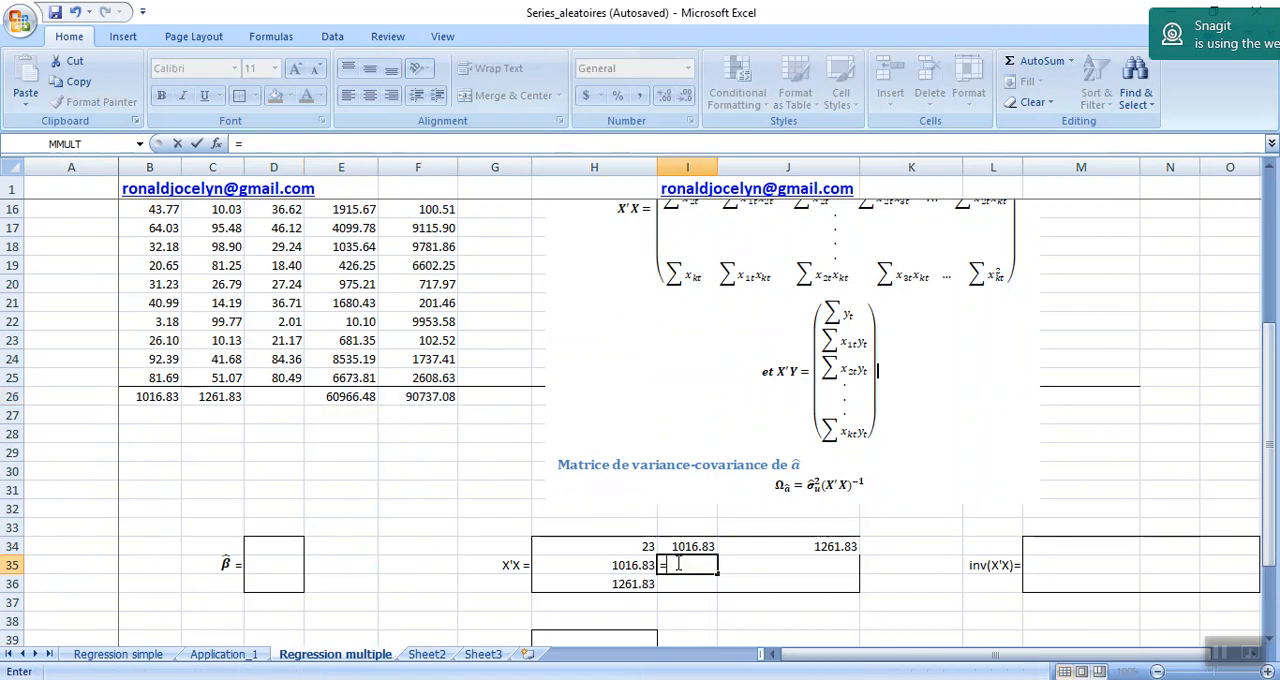
{"action": "left_click", "coordinate": [345, 396]}
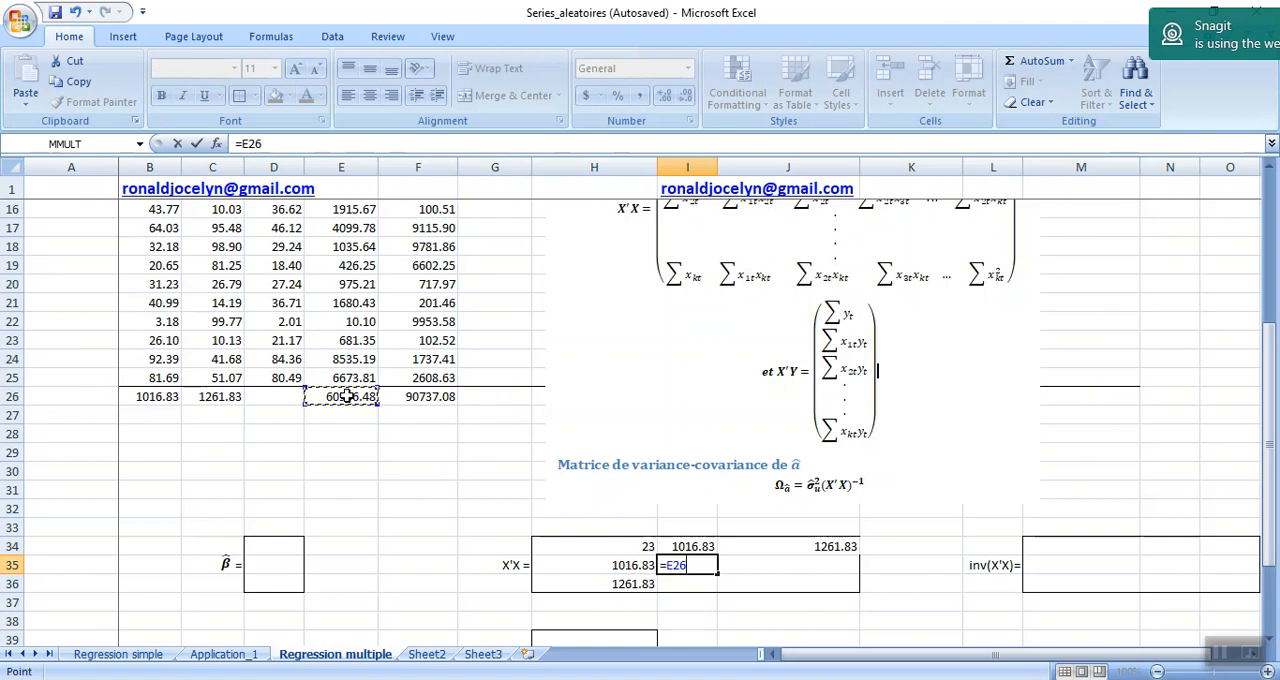
{"action": "left_click_drag", "start_coordinate": [1272, 392], "coordinate": [1275, 208]}
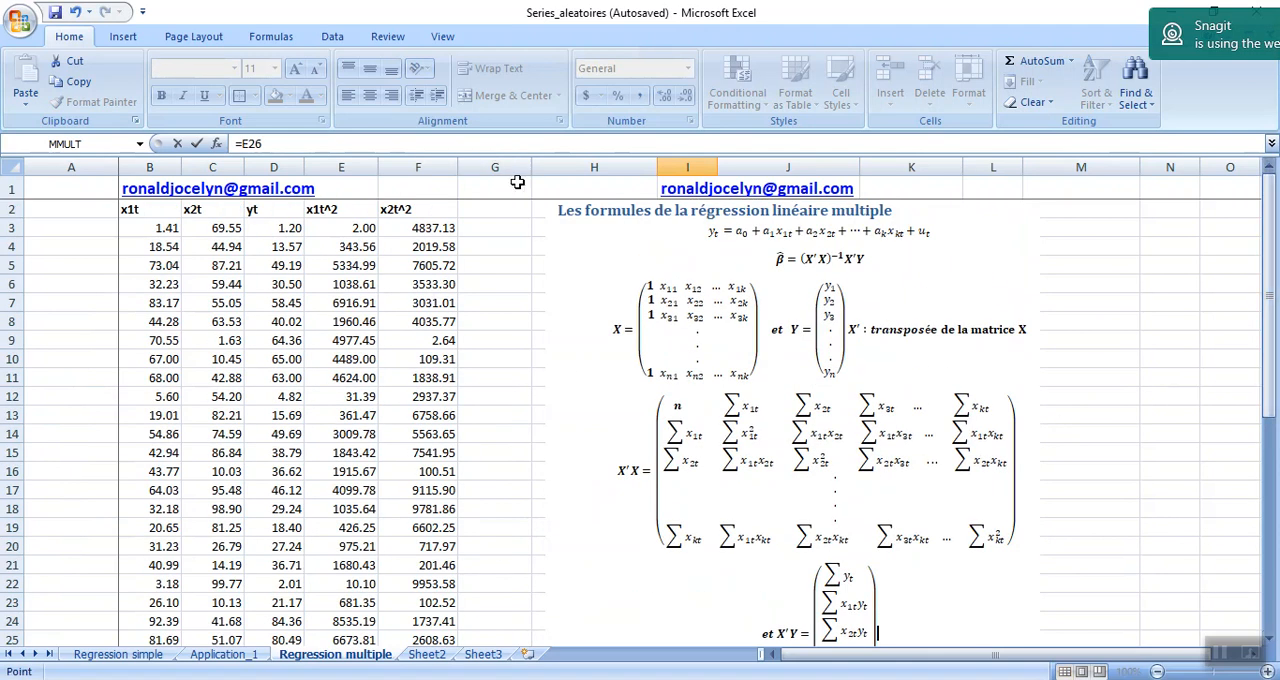
{"action": "left_click_drag", "start_coordinate": [1272, 292], "coordinate": [1272, 450]}
{"action": "key", "text": "Return"}
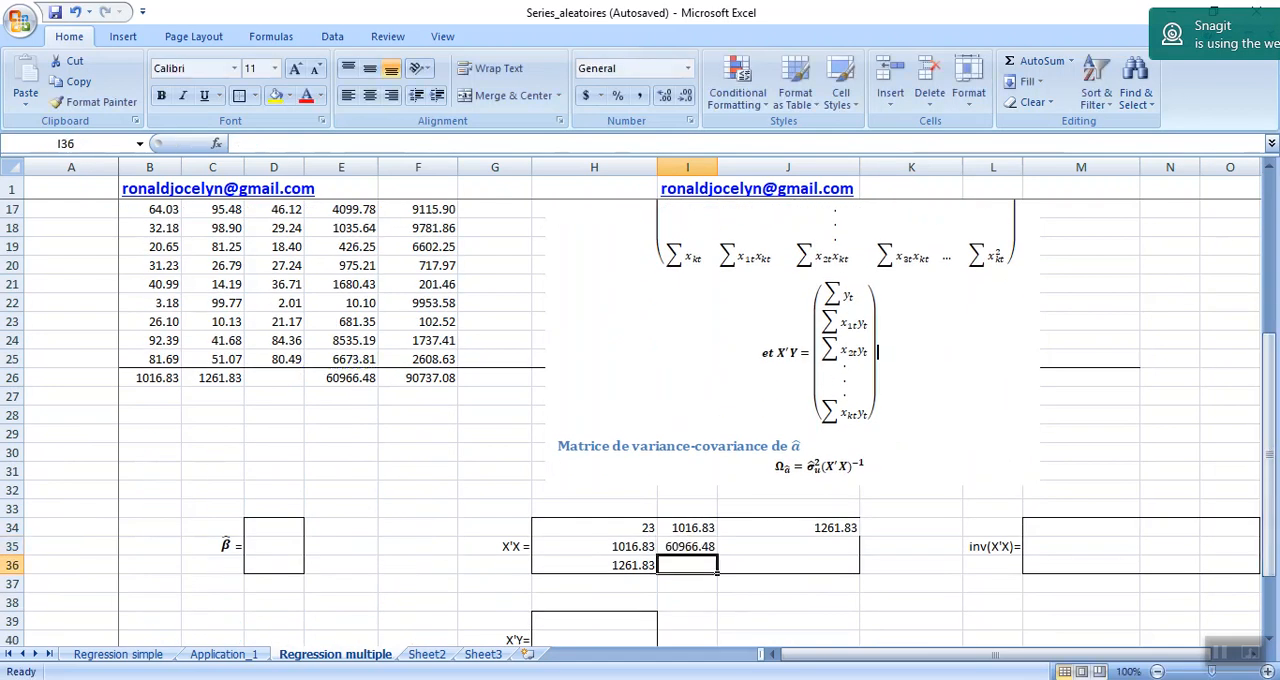
{"action": "left_click", "coordinate": [747, 558]}
{"action": "type", "text": "="}
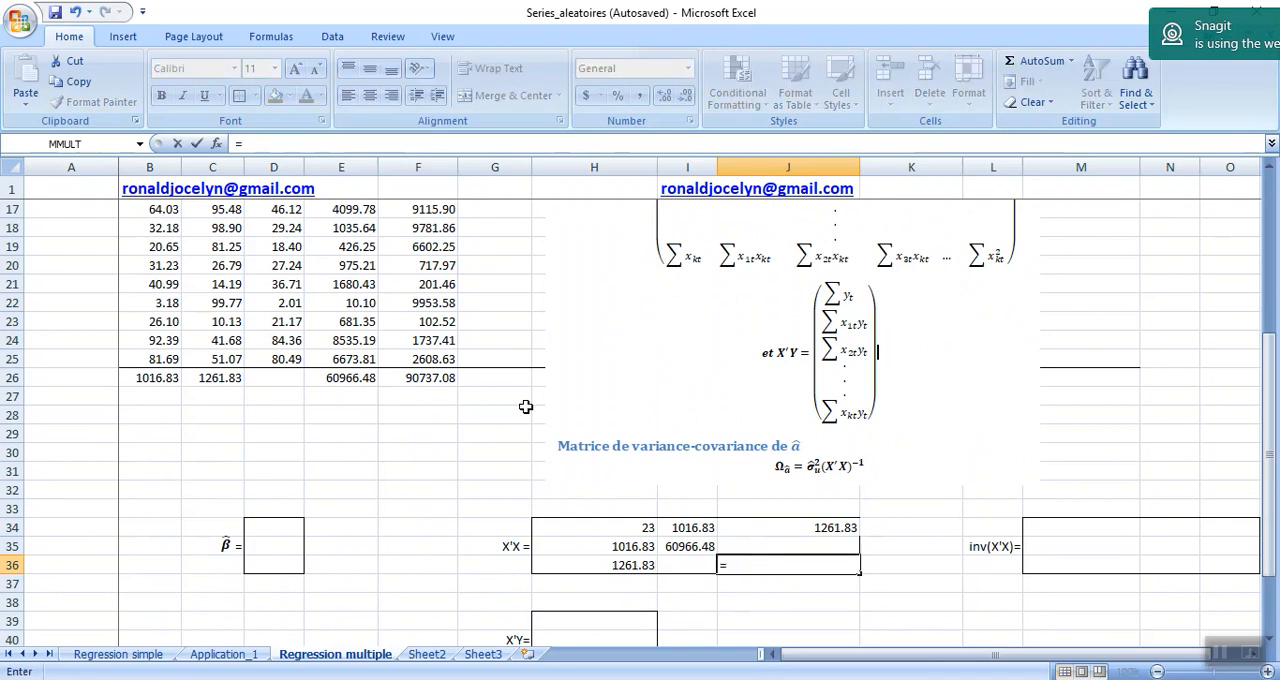
{"action": "left_click", "coordinate": [425, 378]}
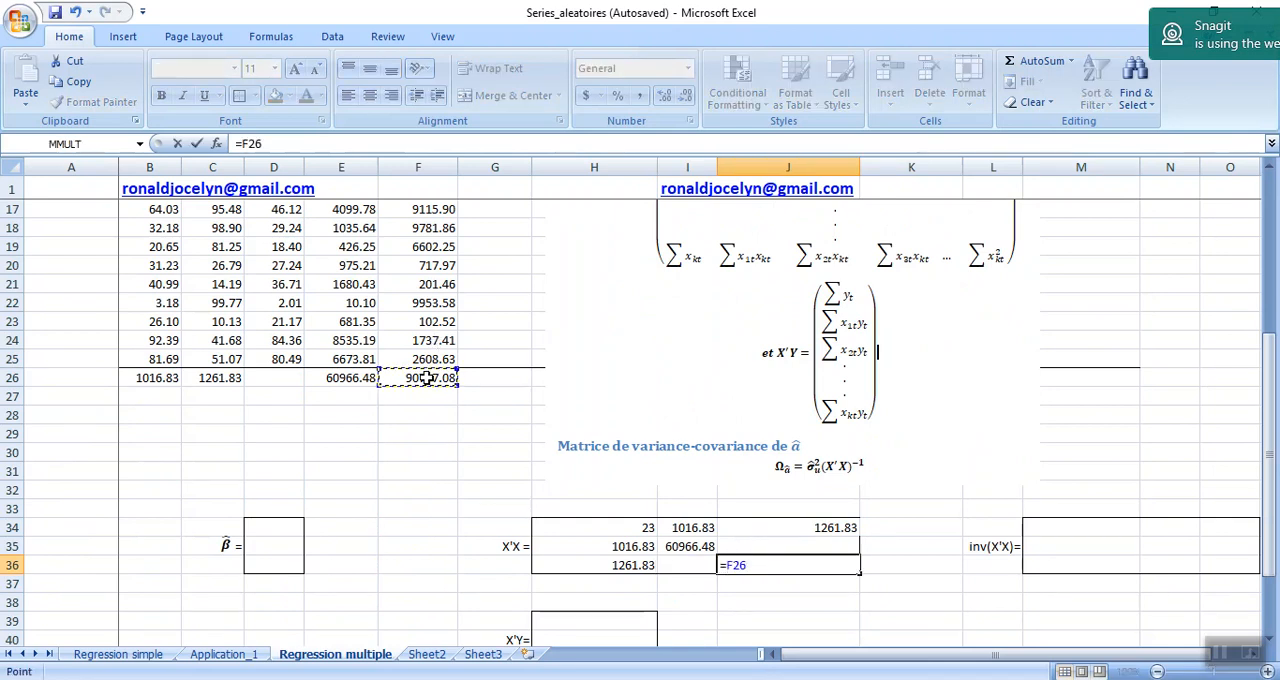
{"action": "key", "text": "Return"}
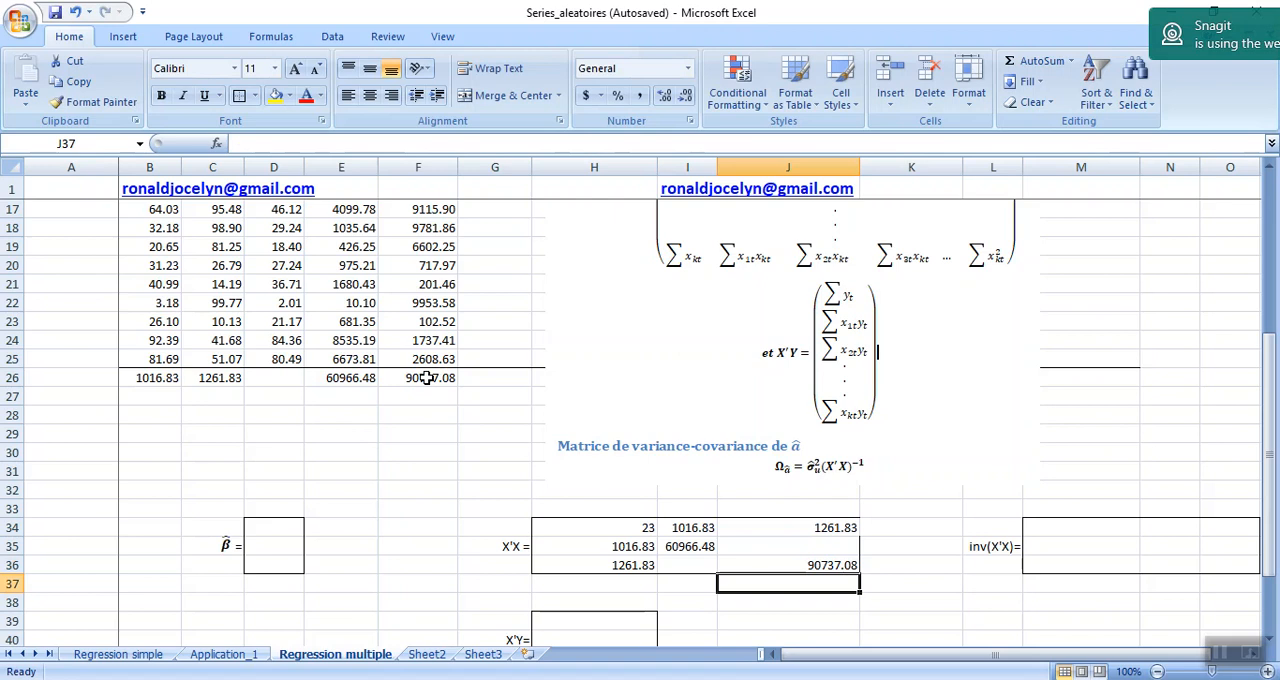
{"action": "left_click", "coordinate": [667, 562]}
{"action": "left_click", "coordinate": [752, 545]}
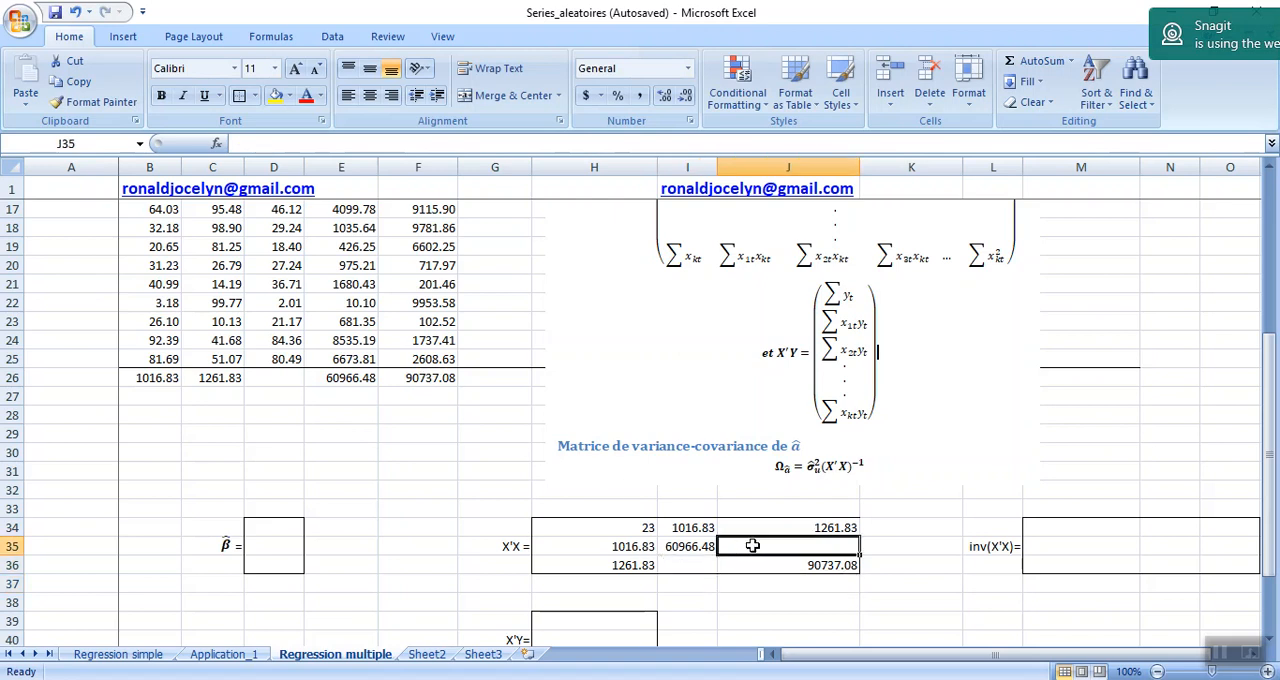
{"action": "left_click", "coordinate": [678, 568]}
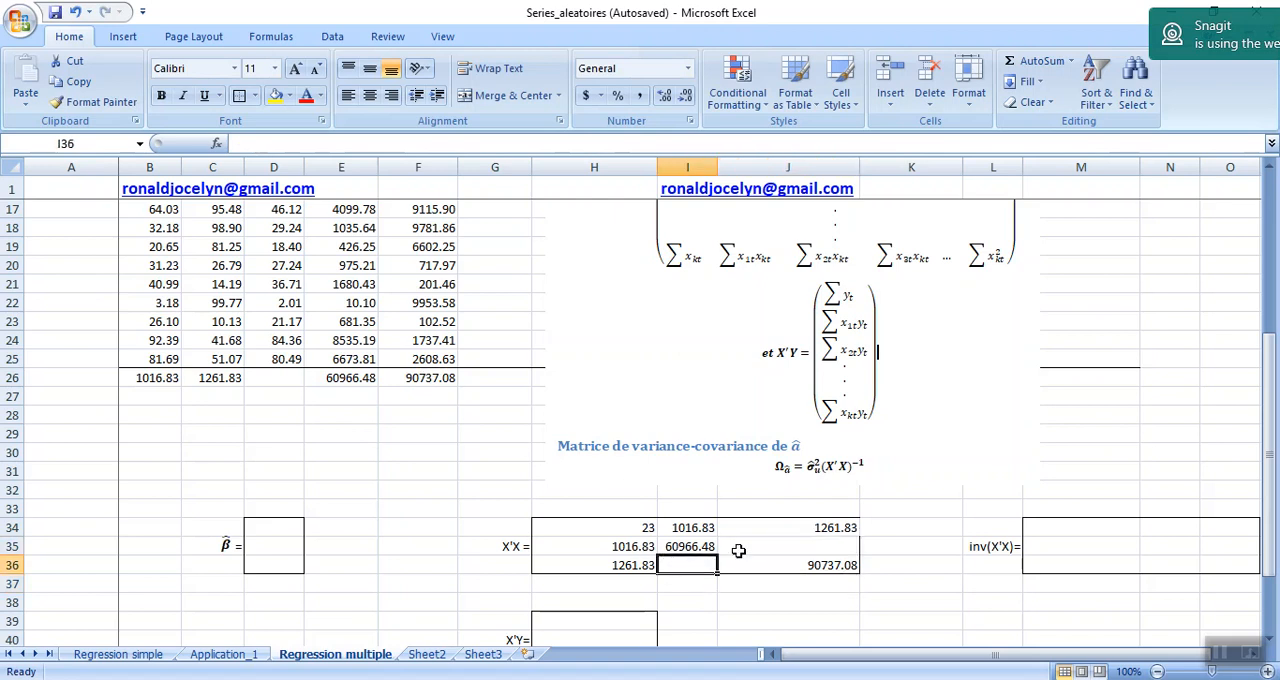
{"action": "left_click", "coordinate": [753, 553]}
Add the column heading x1tx2t in G2 for the cross products.
{"action": "left_click_drag", "start_coordinate": [1268, 462], "coordinate": [1268, 356]}
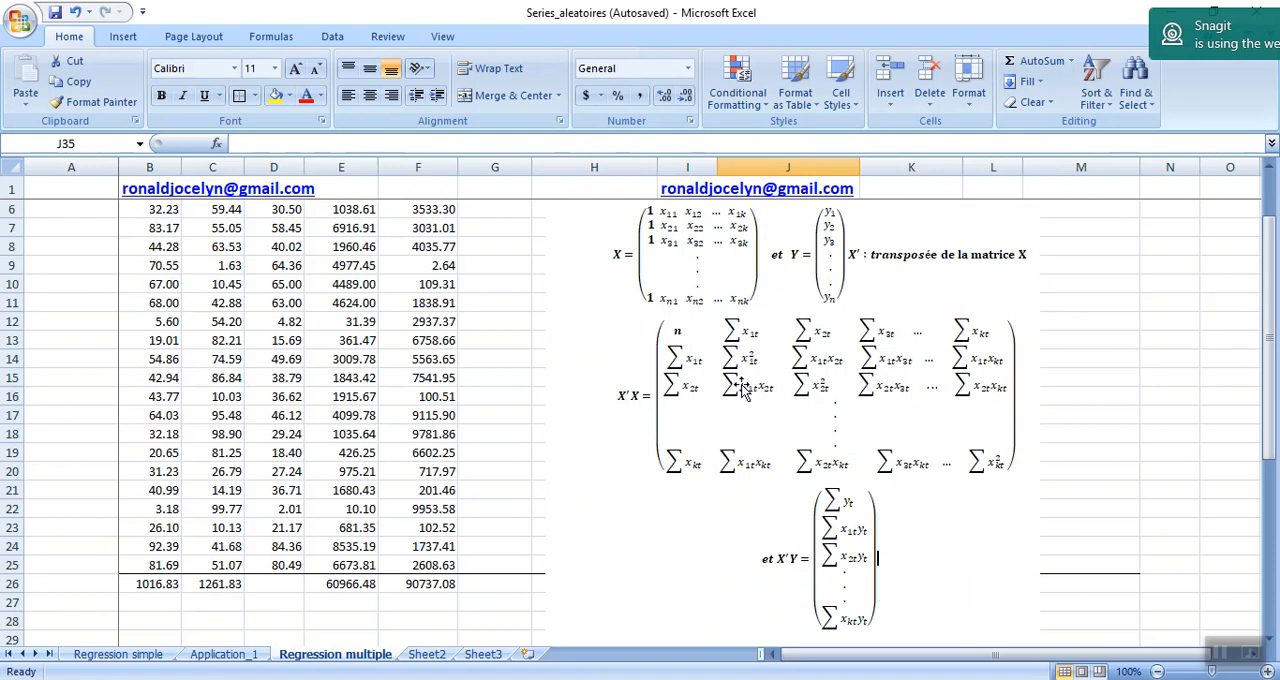
{"action": "left_click", "coordinate": [481, 461]}
{"action": "key", "text": "Up"}
{"action": "key", "text": "Up"}
{"action": "key", "text": "Up"}
{"action": "key", "text": "Up"}
{"action": "key", "text": "Up"}
{"action": "key", "text": "Up"}
{"action": "key", "text": "Up"}
{"action": "key", "text": "Up"}
{"action": "key", "text": "Up"}
{"action": "key", "text": "Up"}
{"action": "key", "text": "Up"}
{"action": "key", "text": "Up"}
{"action": "key", "text": "Up"}
{"action": "key", "text": "Up"}
{"action": "key", "text": "Up"}
{"action": "key", "text": "Up"}
{"action": "key", "text": "Up"}
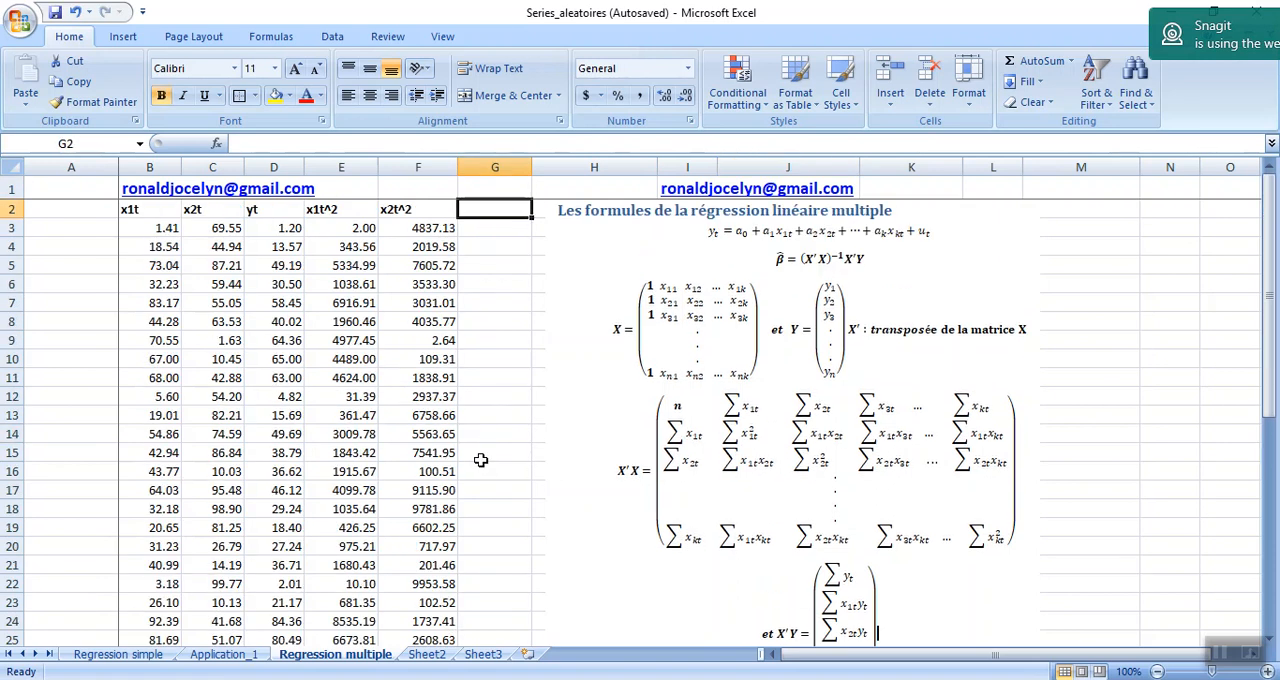
{"action": "type", "text": "x"}
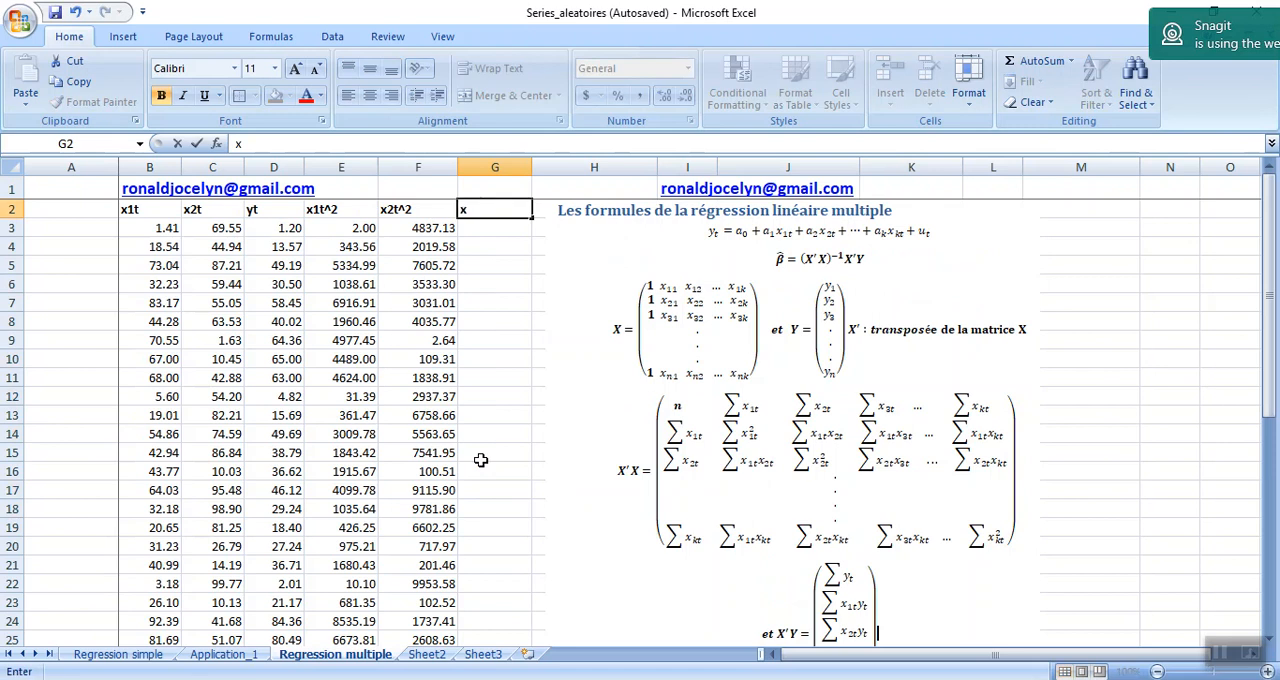
{"action": "type", "text": "1tx2t"}
{"action": "key", "text": "Return"}
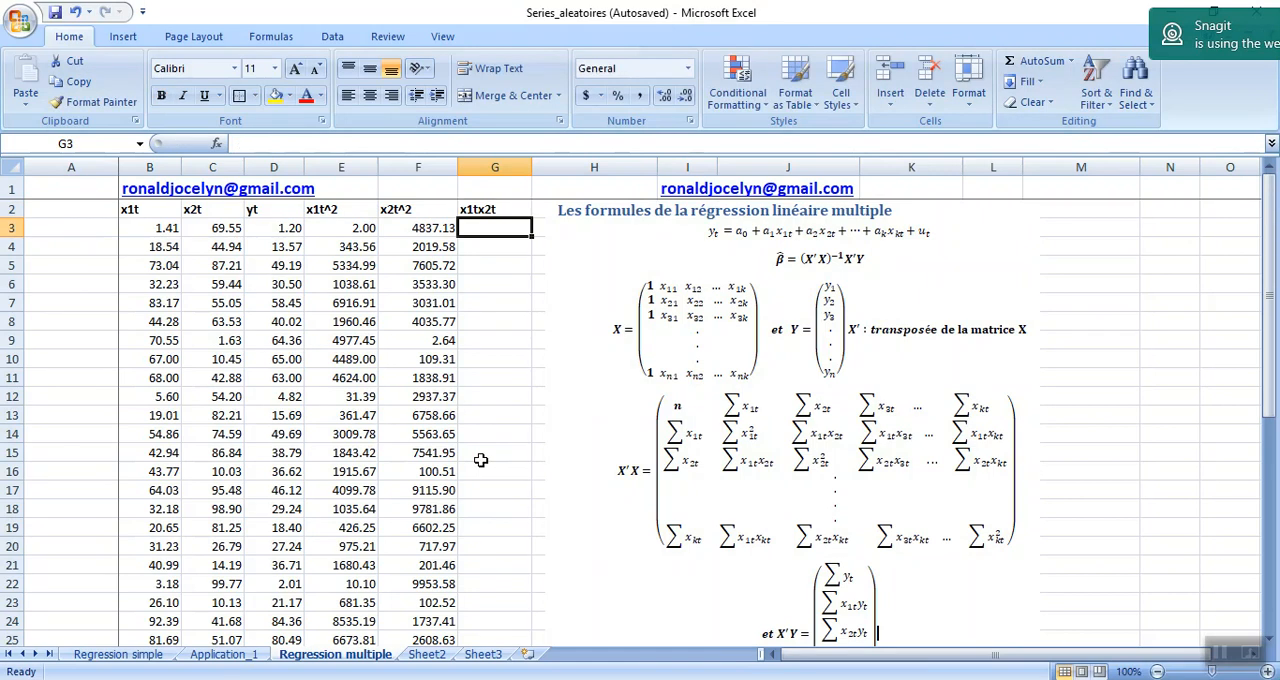
Calculate the products of x1t and x2t in column G with =B3*C3 in G3, filled down to G25.
{"action": "type", "text": "="}
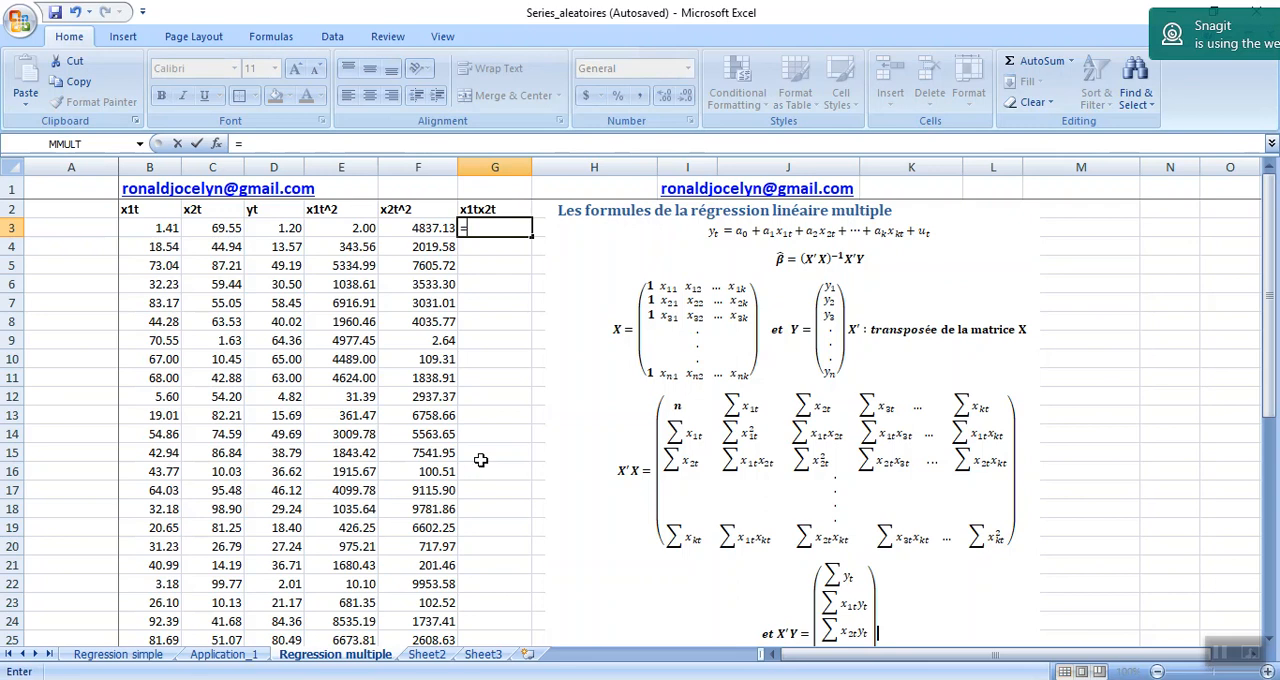
{"action": "left_click", "coordinate": [142, 230]}
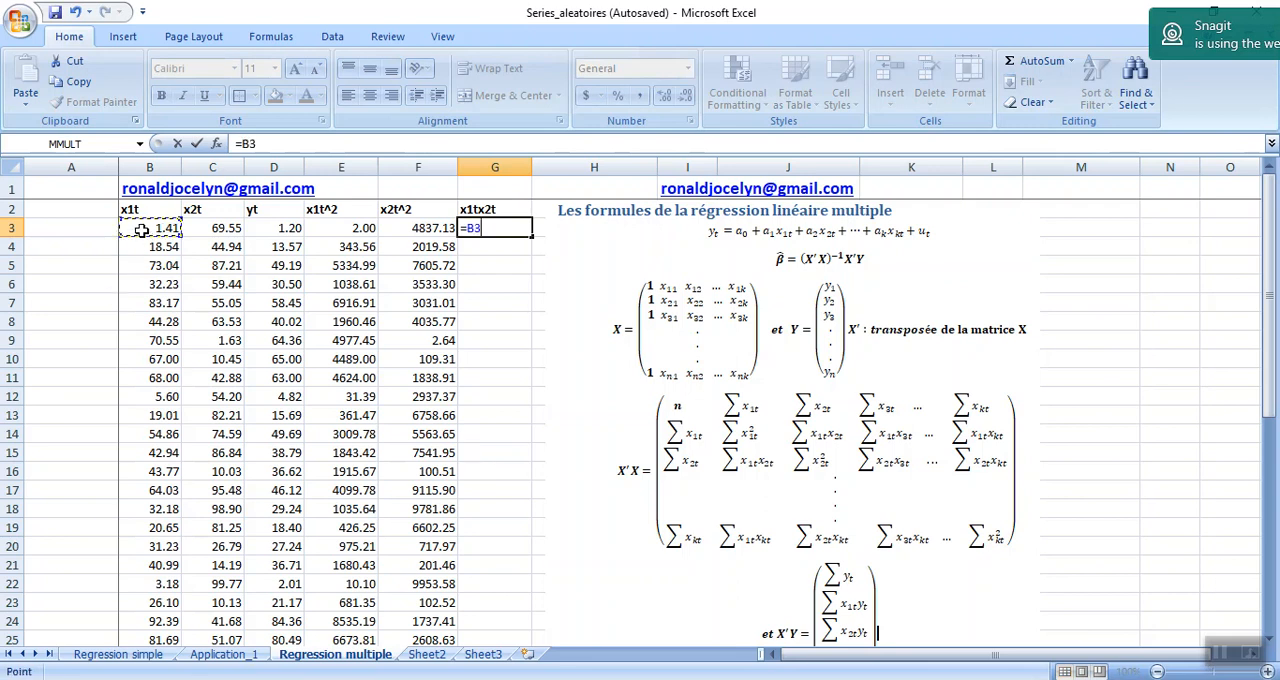
{"action": "type", "text": "*"}
{"action": "left_click", "coordinate": [203, 228]}
{"action": "key", "text": "Return"}
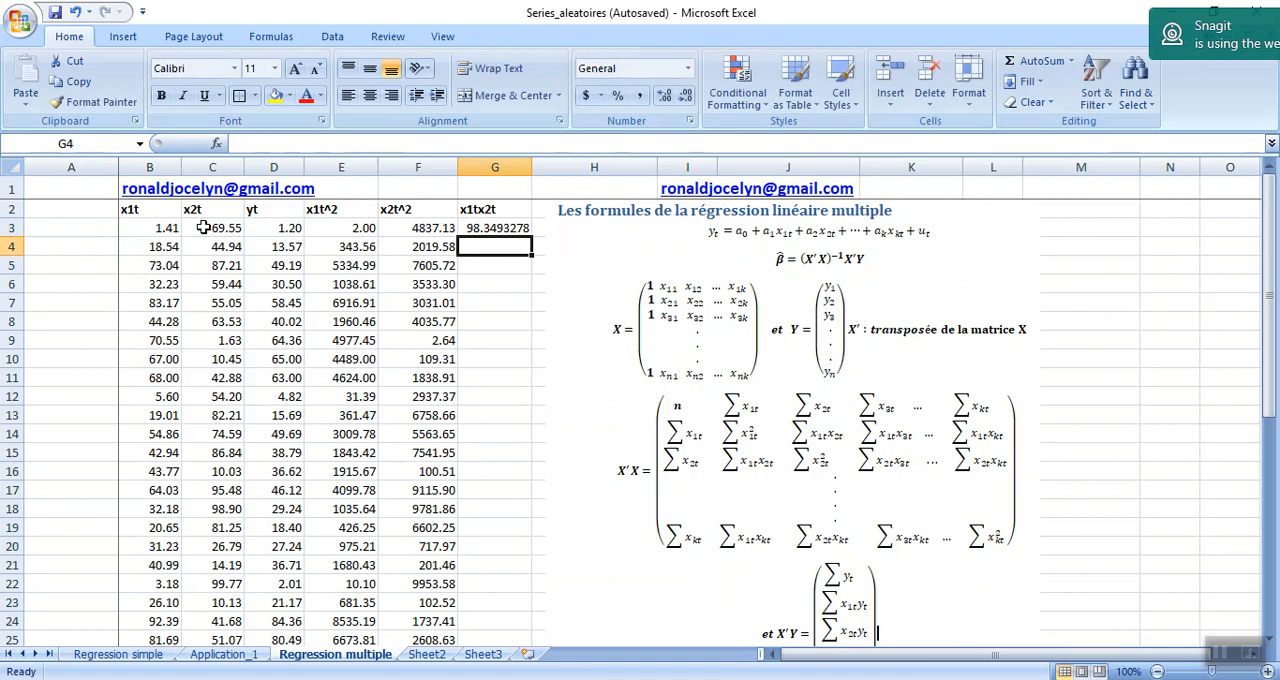
{"action": "left_click", "coordinate": [513, 222]}
{"action": "left_click_drag", "start_coordinate": [533, 237], "coordinate": [521, 601]}
Total the x1tx2t column in G26 by extending the sum formula from F26, and check its range G3:G25.
{"action": "left_click", "coordinate": [489, 600]}
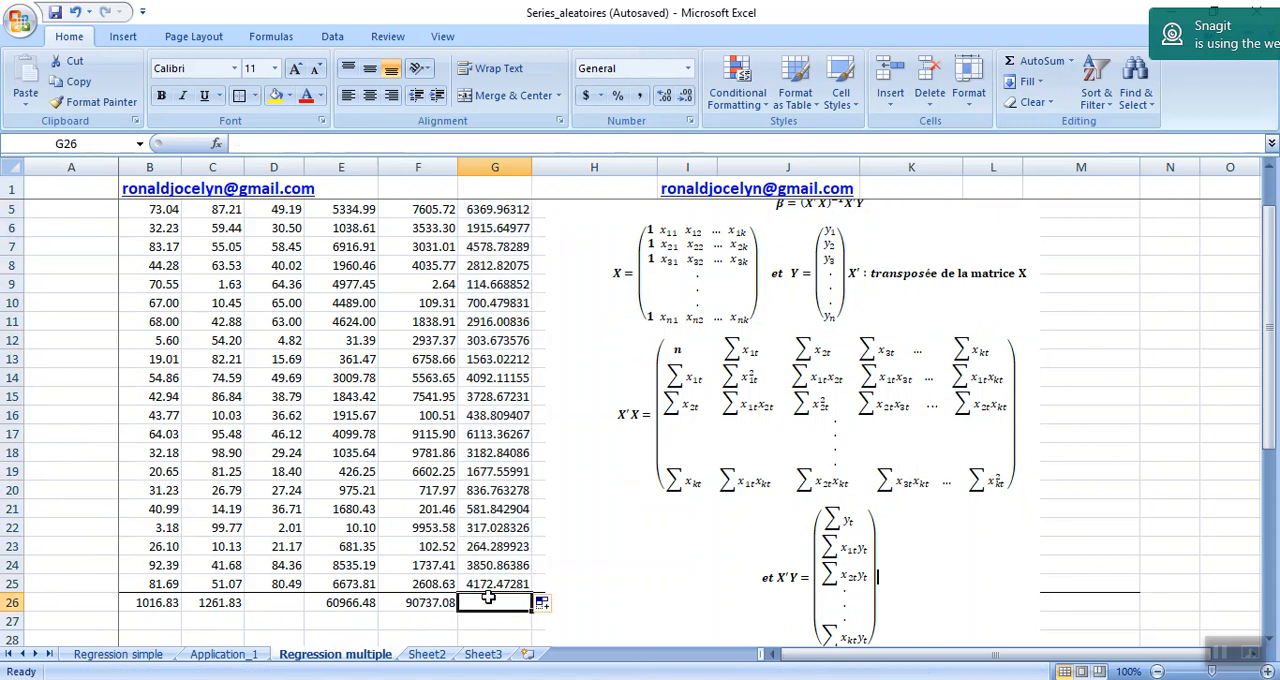
{"action": "left_click", "coordinate": [448, 603]}
{"action": "left_click_drag", "start_coordinate": [455, 607], "coordinate": [508, 604]}
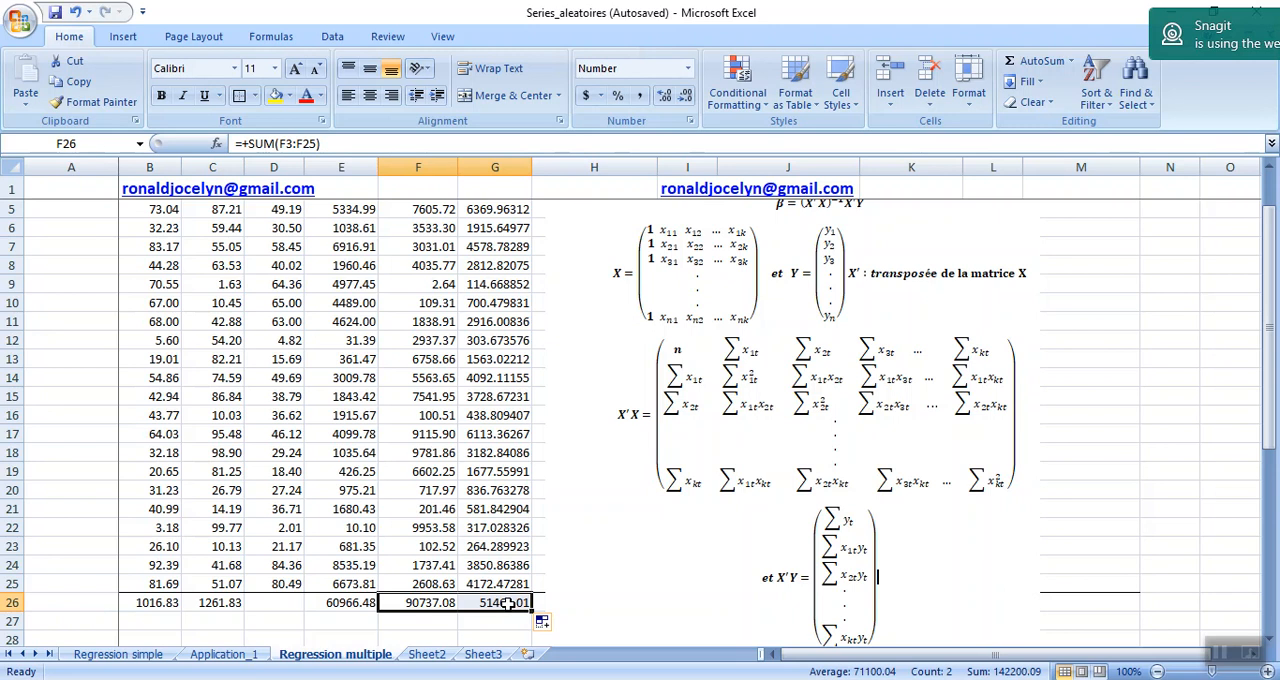
{"action": "left_click", "coordinate": [508, 604]}
{"action": "double_click", "coordinate": [508, 603]}
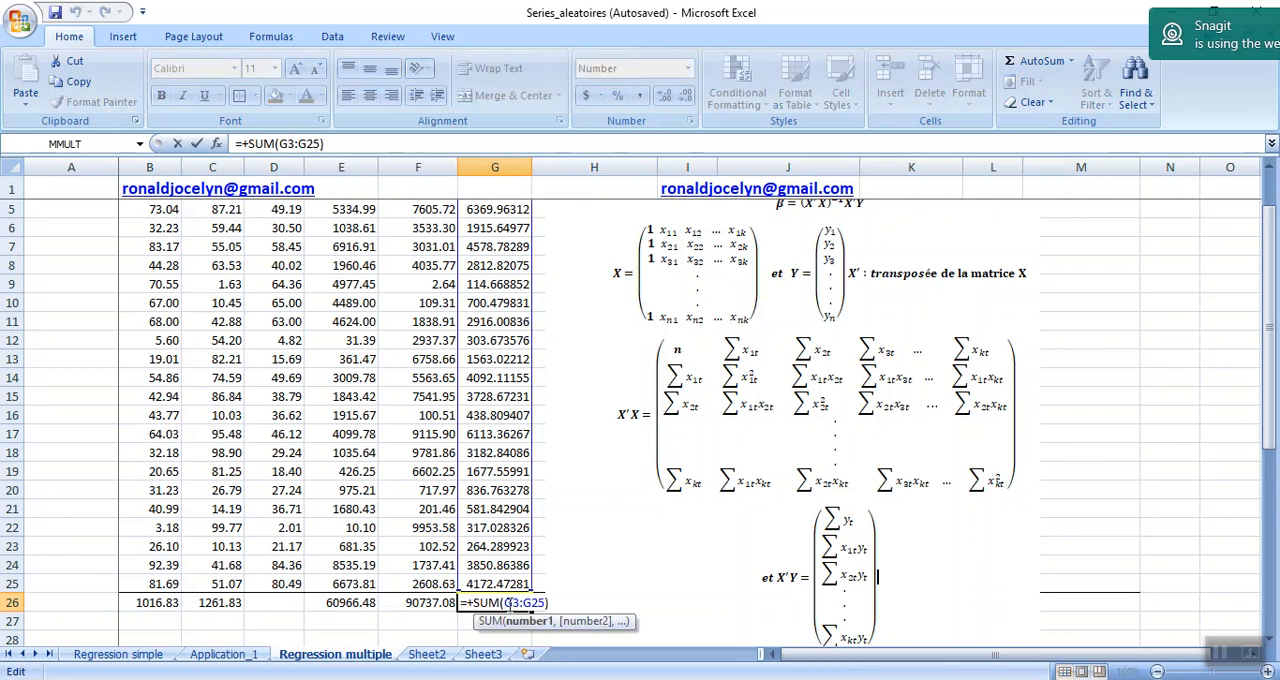
{"action": "key", "text": "Return"}
Link cell I36 of the X'X matrix to the x1tx2t total in G26.
{"action": "key", "text": "Down"}
{"action": "key", "text": "Down"}
{"action": "key", "text": "Down"}
{"action": "key", "text": "Down"}
{"action": "key", "text": "Down"}
{"action": "key", "text": "Down"}
{"action": "key", "text": "Down"}
{"action": "key", "text": "Down"}
{"action": "key", "text": "Down"}
{"action": "key", "text": "Down"}
{"action": "key", "text": "Down"}
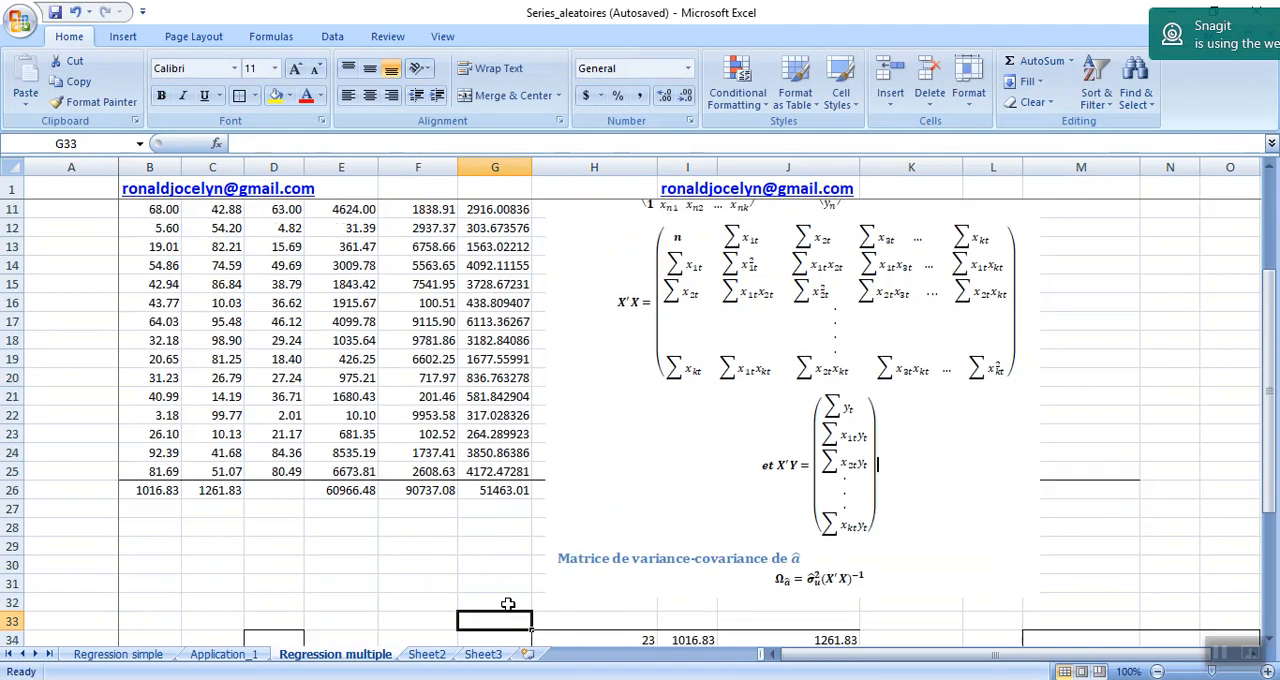
{"action": "key", "text": "Down"}
{"action": "key", "text": "Down"}
{"action": "key", "text": "Down"}
{"action": "key", "text": "Down"}
{"action": "key", "text": "Down"}
{"action": "key", "text": "Down"}
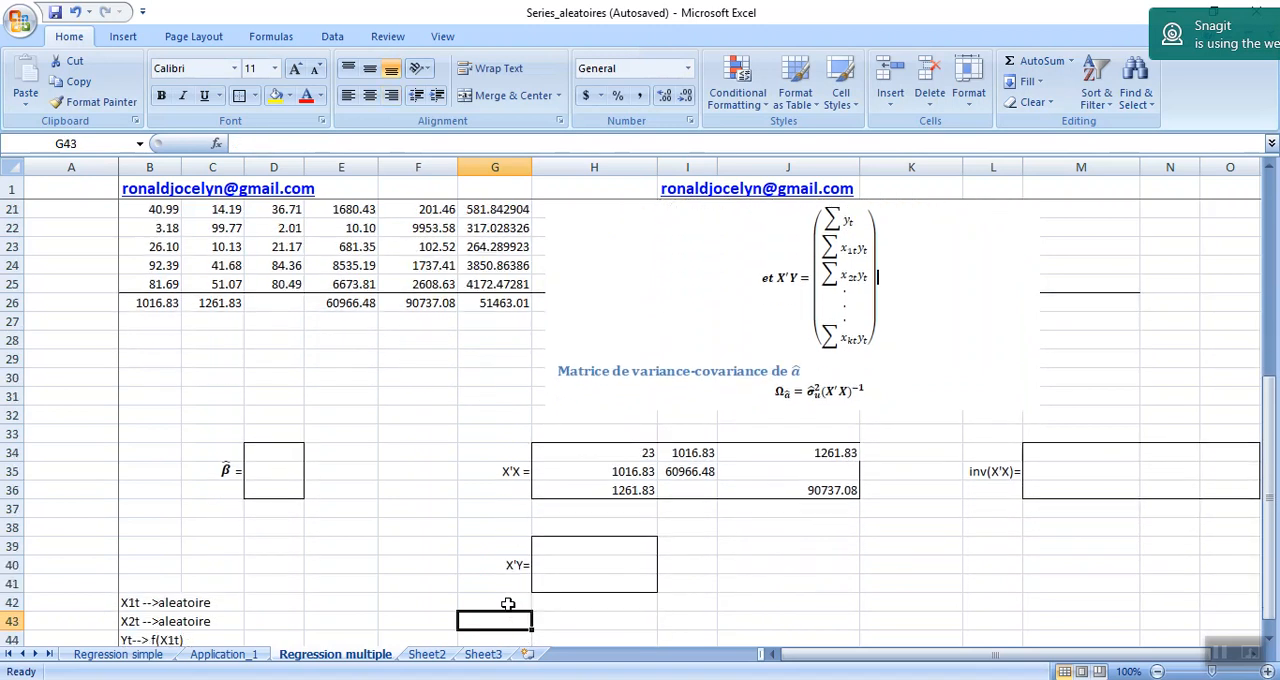
{"action": "left_click", "coordinate": [687, 474]}
{"action": "type", "text": "="}
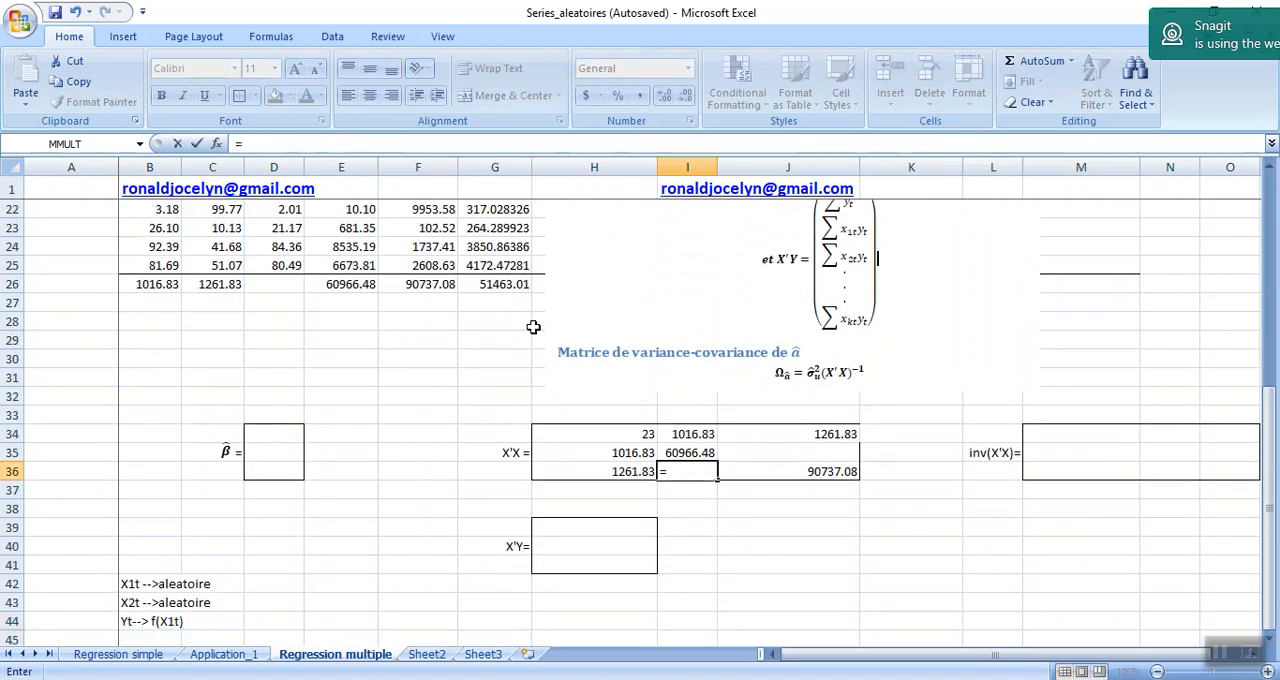
{"action": "left_click", "coordinate": [501, 287]}
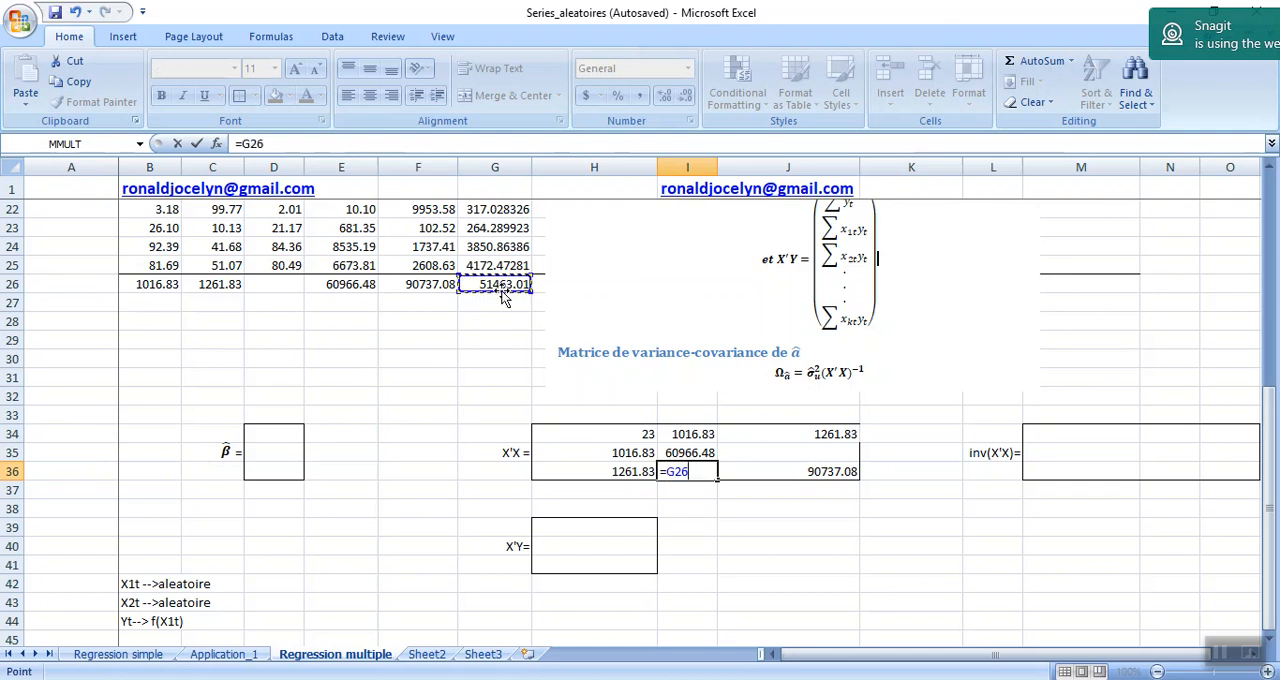
{"action": "key", "text": "Return"}
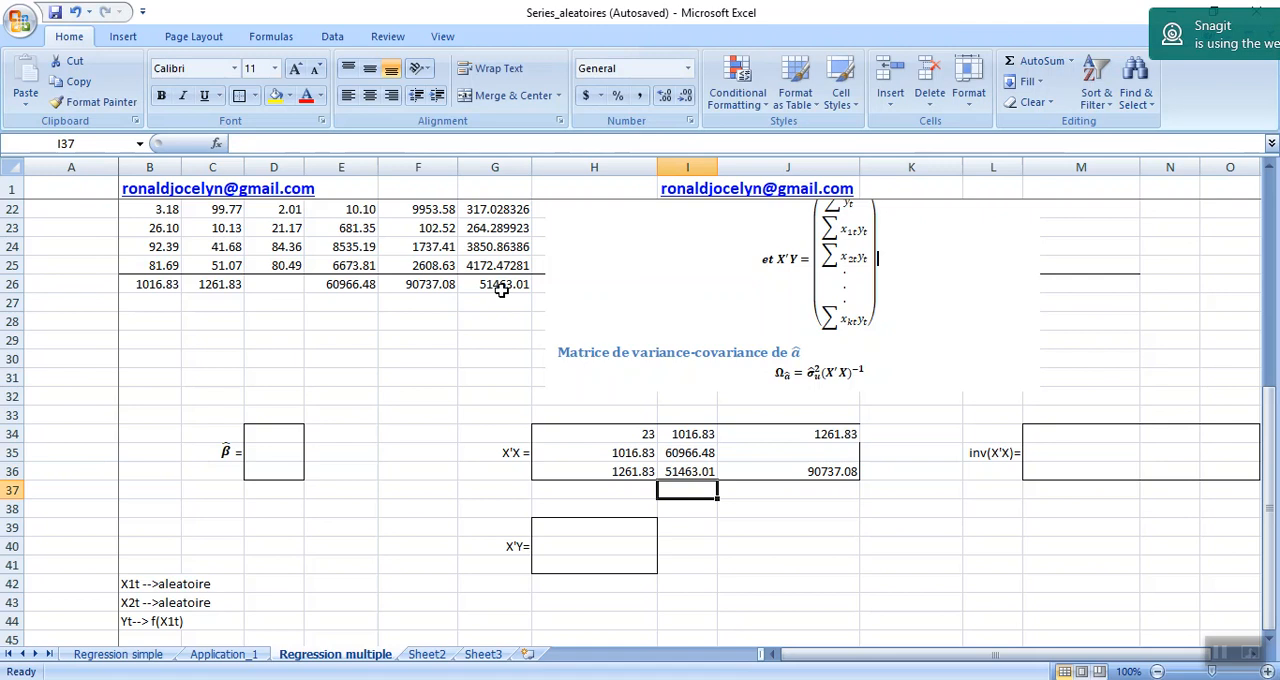
Fill the symmetric cell J35 of the X'X matrix by linking it to I36.
{"action": "left_click", "coordinate": [743, 450]}
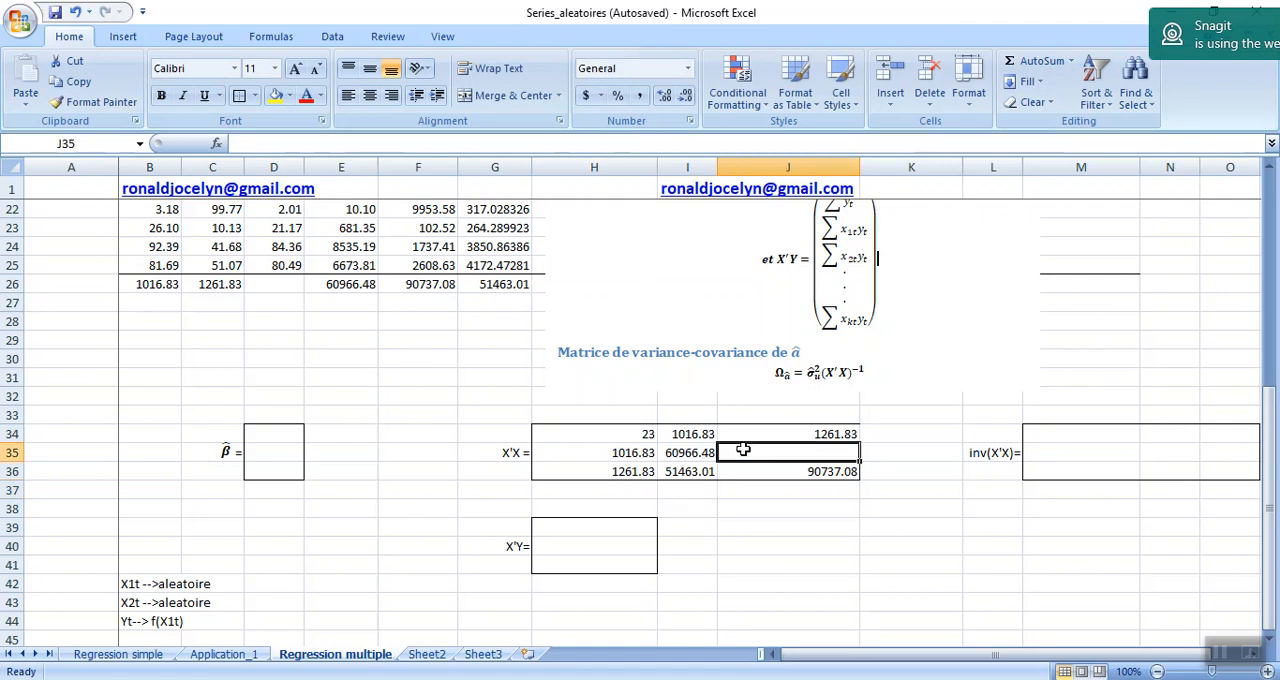
{"action": "type", "text": "="}
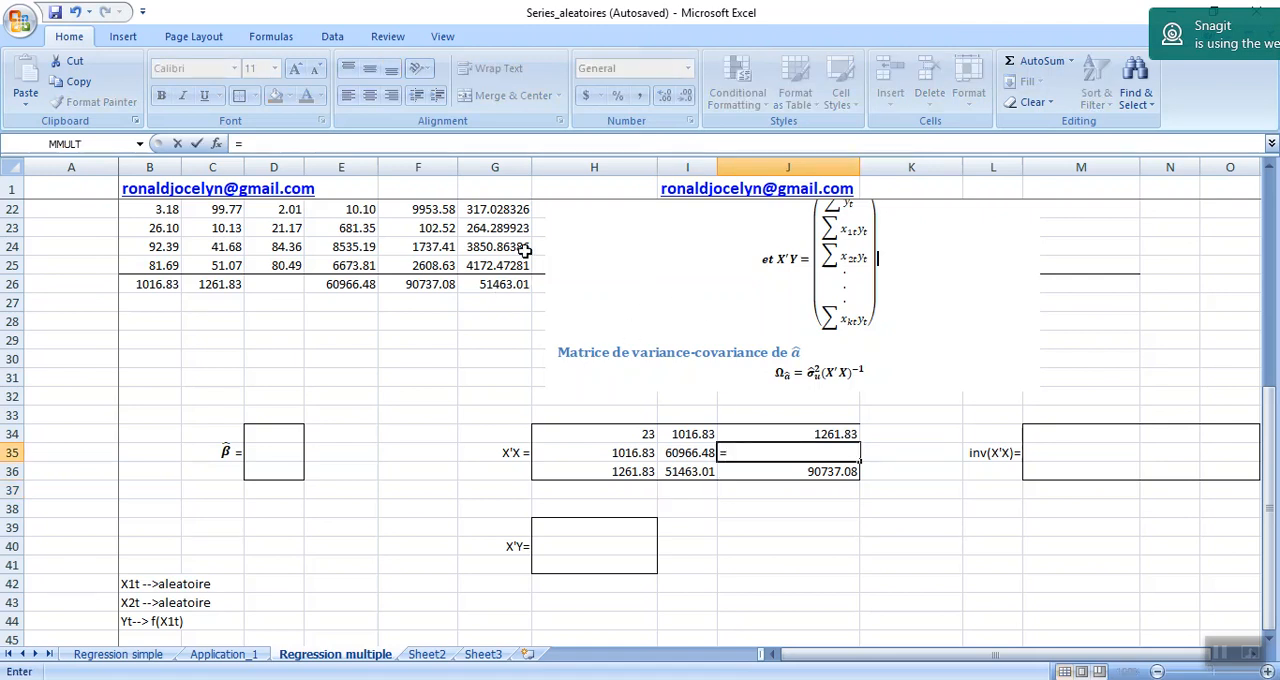
{"action": "left_click", "coordinate": [691, 472]}
{"action": "key", "text": "Return"}
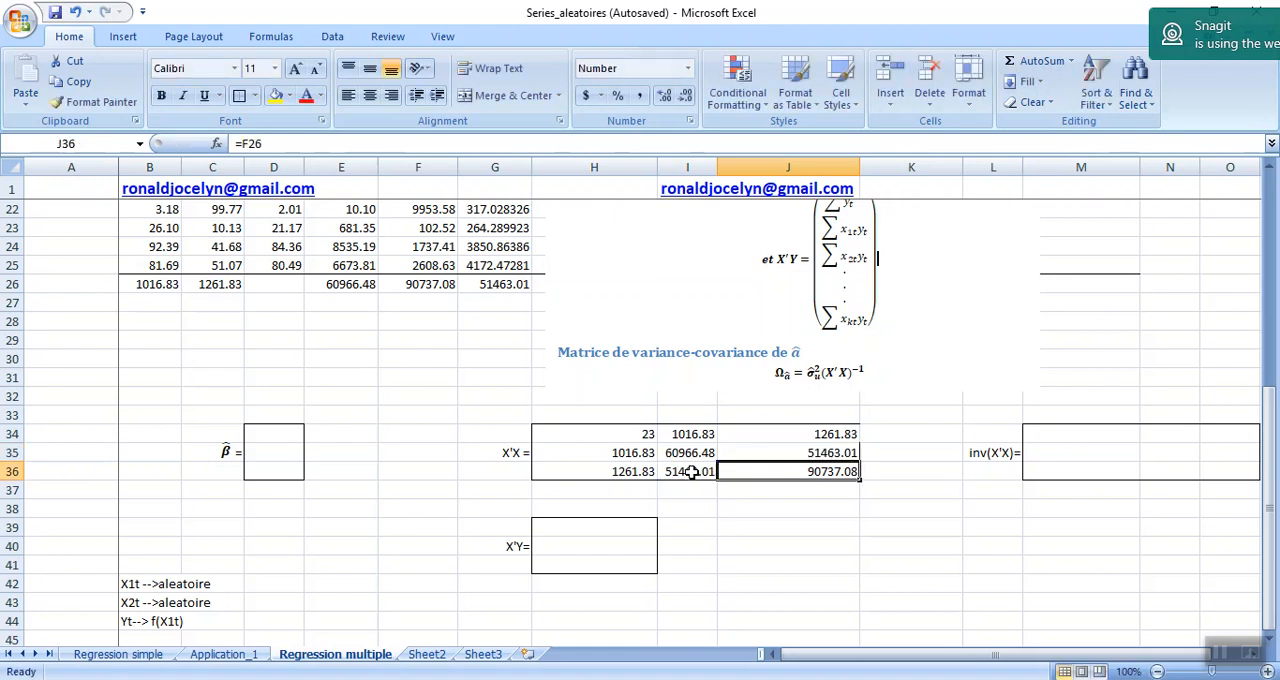
Total the yt column in D26 with =SUM(D3:D25).
{"action": "left_click", "coordinate": [1044, 430]}
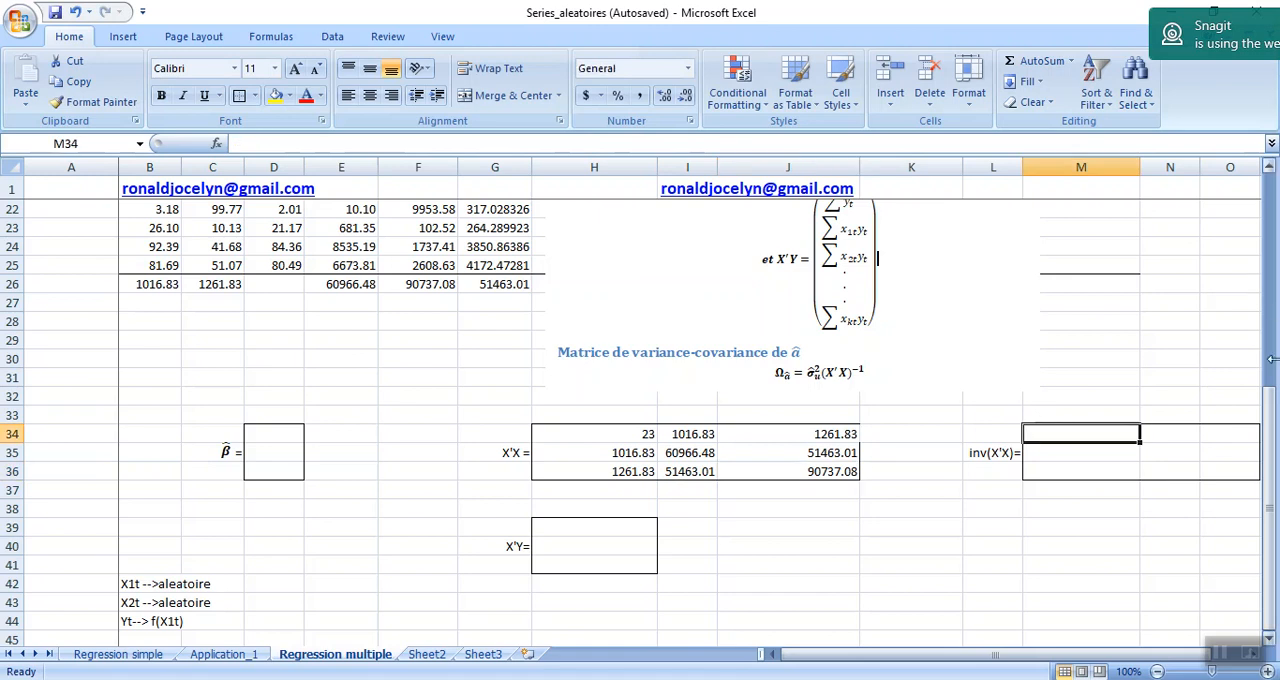
{"action": "left_click", "coordinate": [600, 527]}
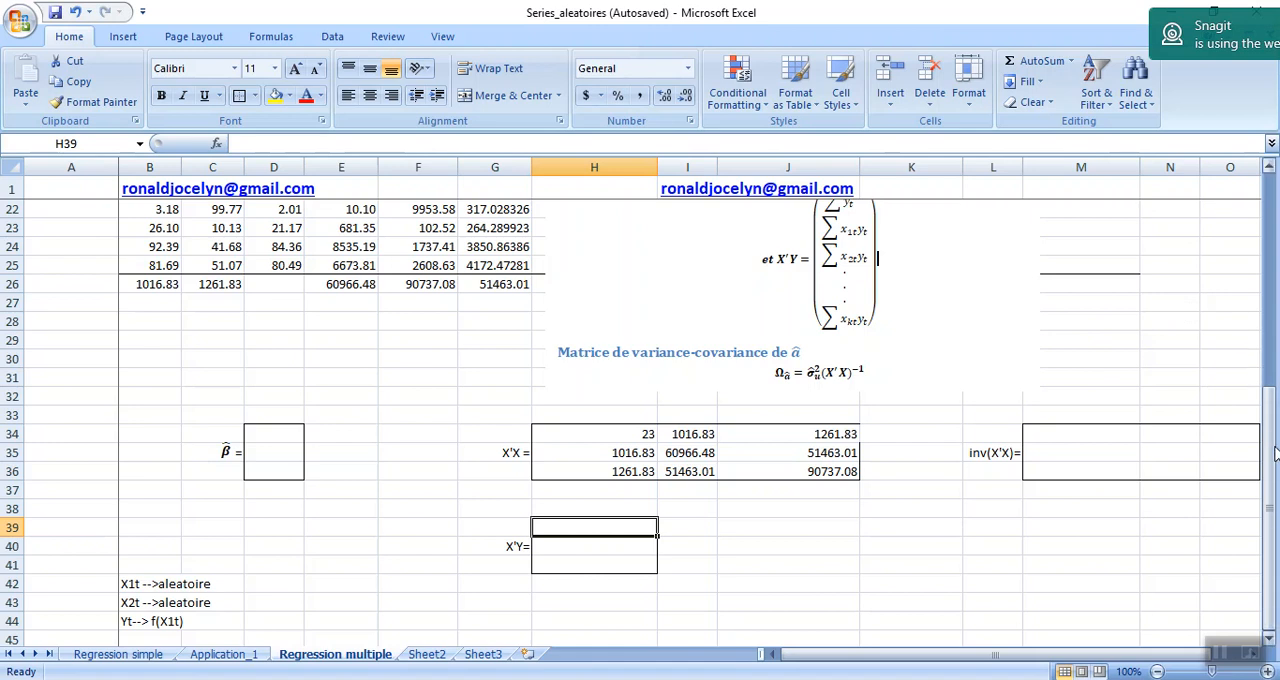
{"action": "left_click_drag", "start_coordinate": [1272, 437], "coordinate": [1270, 385]}
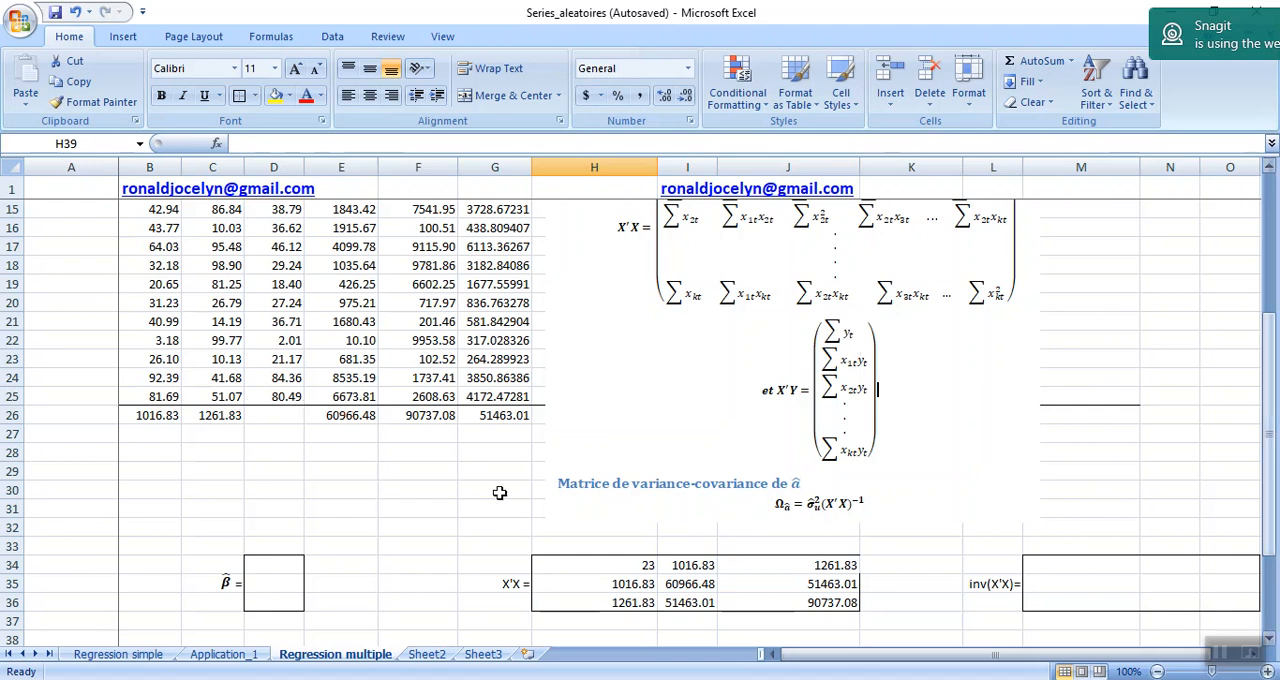
{"action": "left_click", "coordinate": [273, 414]}
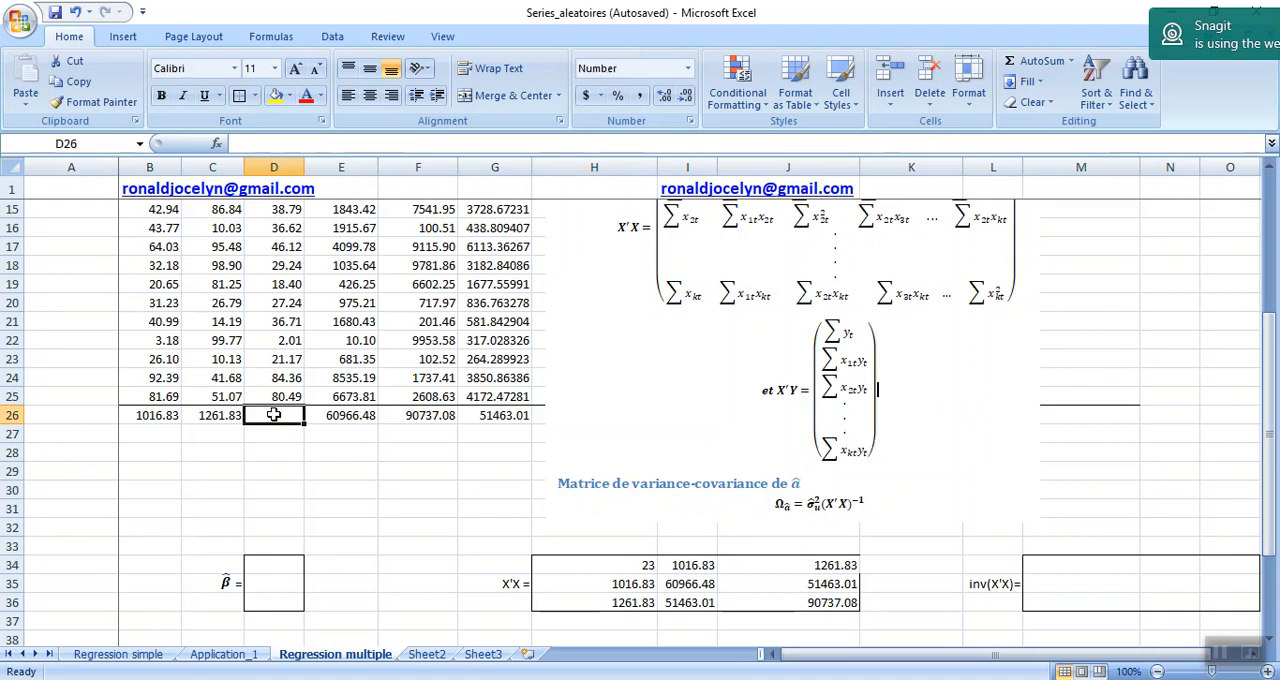
{"action": "type", "text": "=s"}
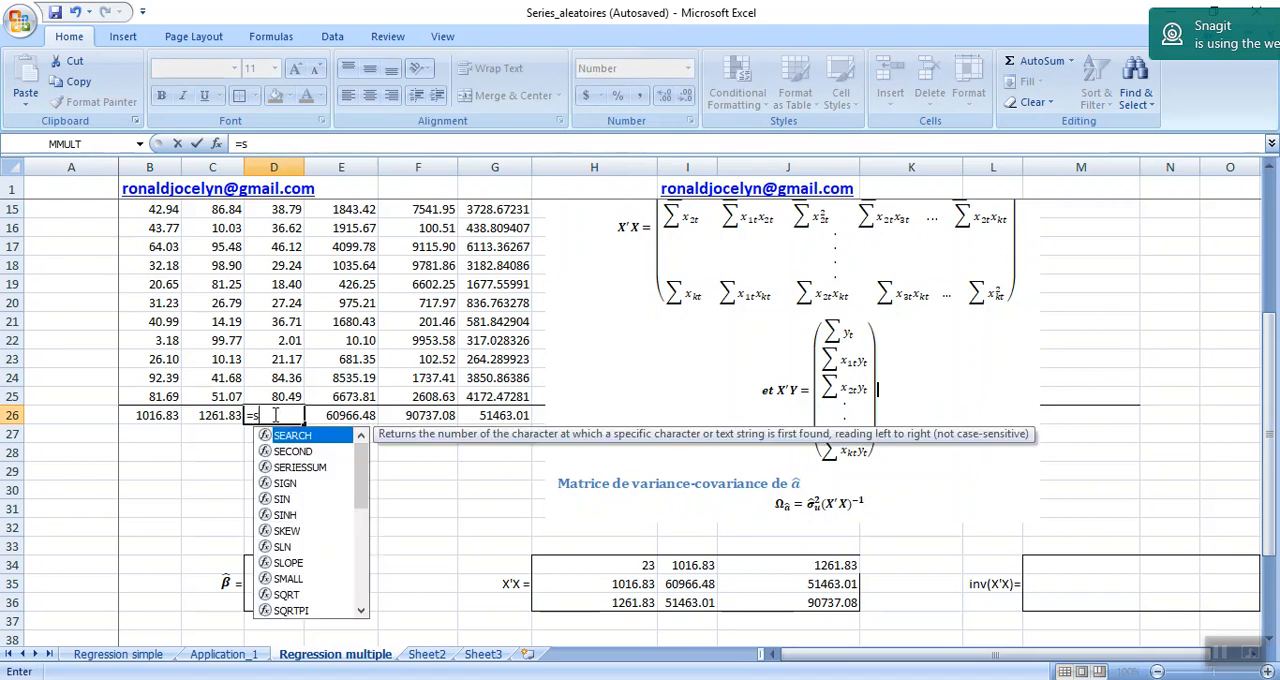
{"action": "type", "text": "um"}
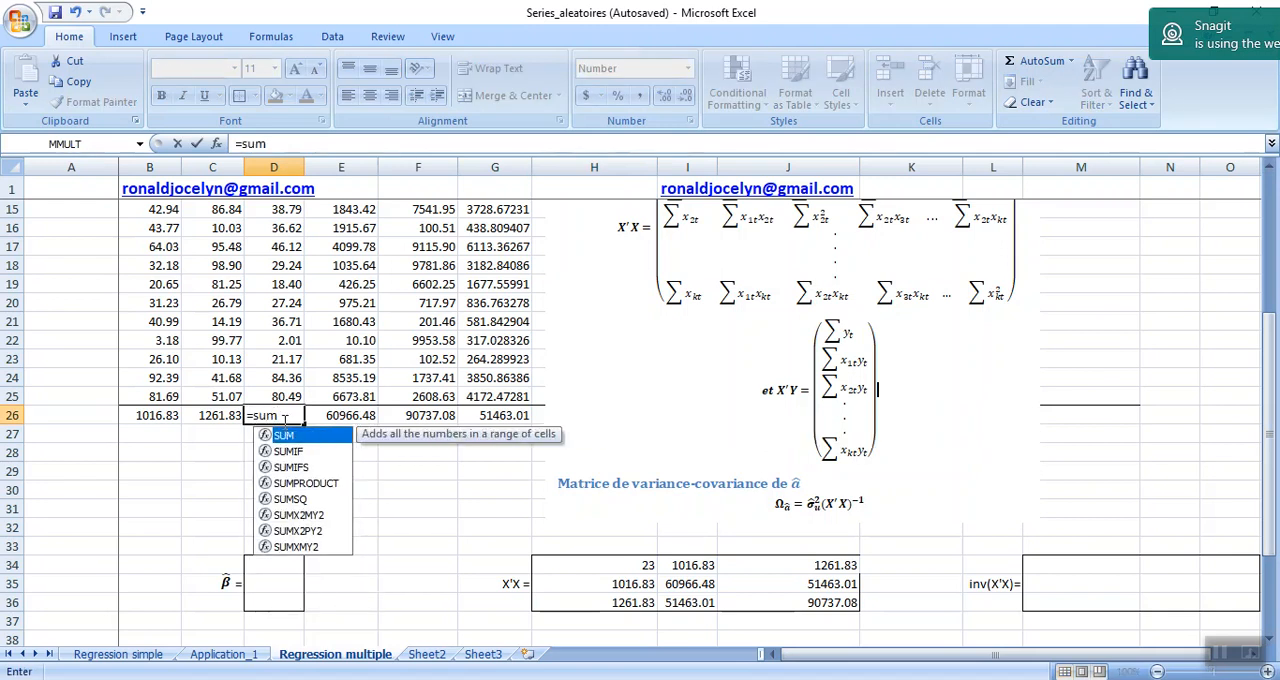
{"action": "double_click", "coordinate": [283, 436]}
{"action": "left_click_drag", "start_coordinate": [272, 396], "coordinate": [282, 229]}
{"action": "type", "text": ")"}
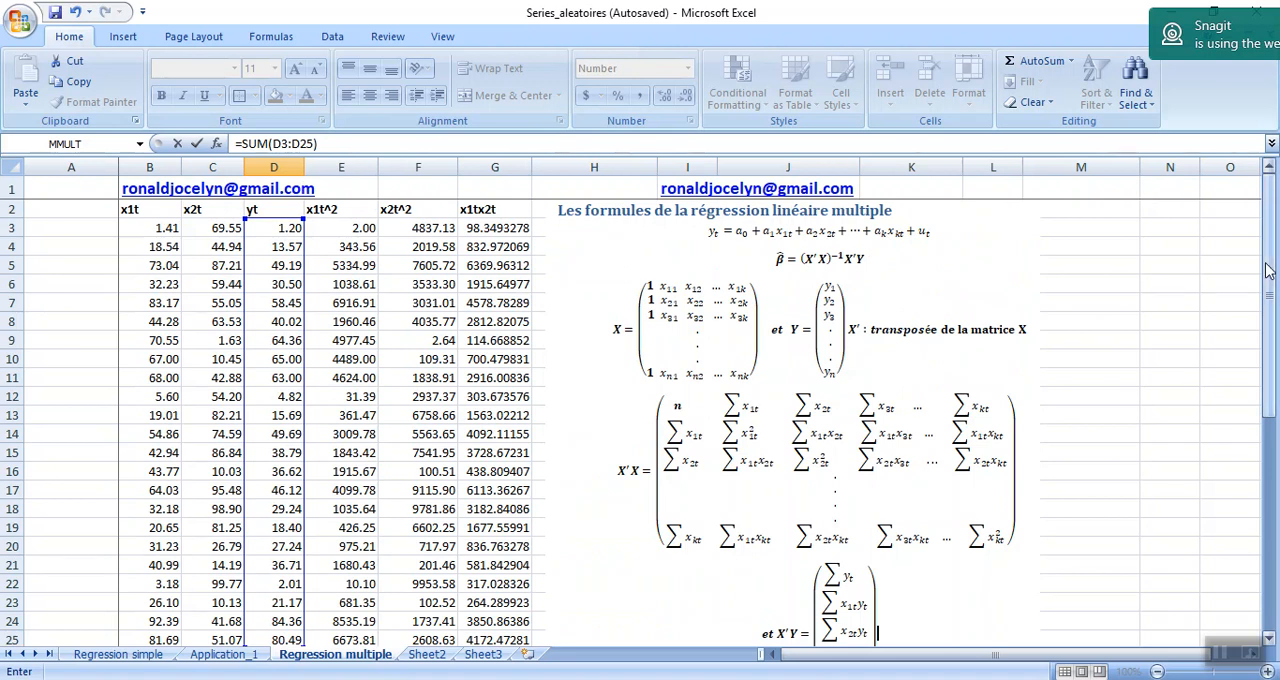
{"action": "key", "text": "Return"}
Set the first element of the X'Y vector by linking H39 to the yt total in D26.
{"action": "key", "text": "Down"}
{"action": "key", "text": "Down"}
{"action": "key", "text": "Down"}
{"action": "key", "text": "Down"}
{"action": "key", "text": "Down"}
{"action": "key", "text": "Down"}
{"action": "key", "text": "Down"}
{"action": "key", "text": "Down"}
{"action": "key", "text": "Down"}
{"action": "key", "text": "Down"}
{"action": "key", "text": "Down"}
{"action": "key", "text": "Down"}
{"action": "key", "text": "Down"}
{"action": "key", "text": "Down"}
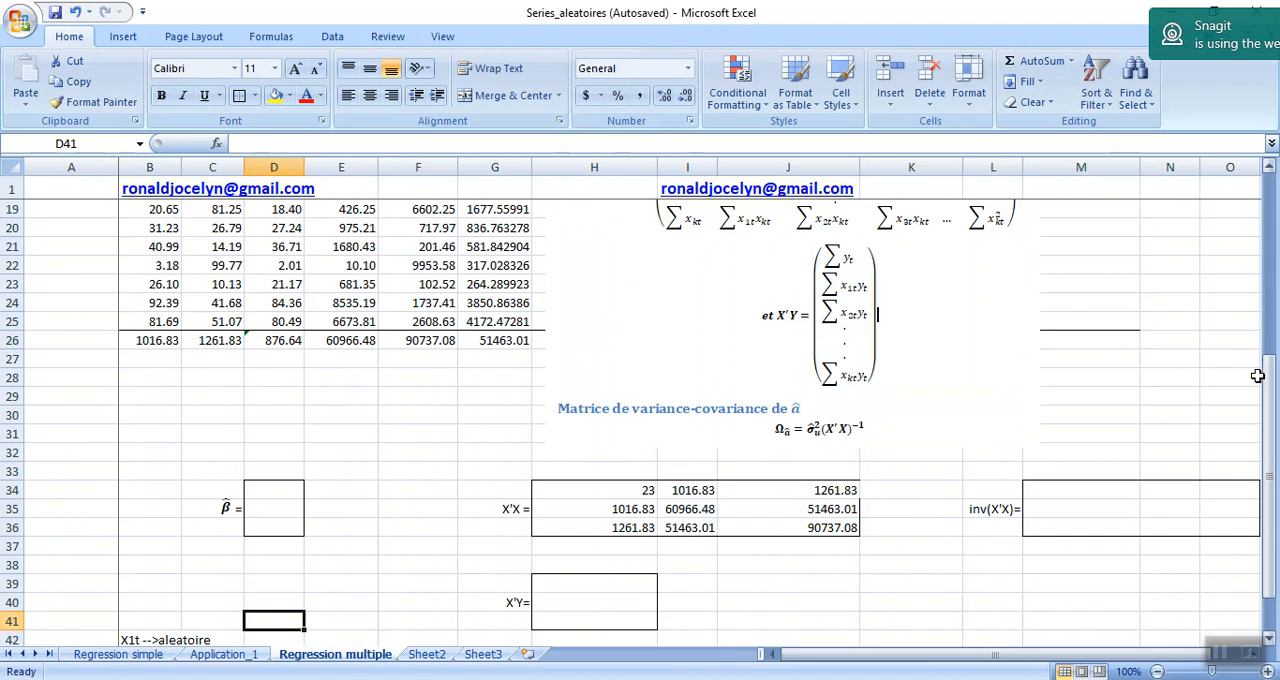
{"action": "left_click", "coordinate": [609, 580]}
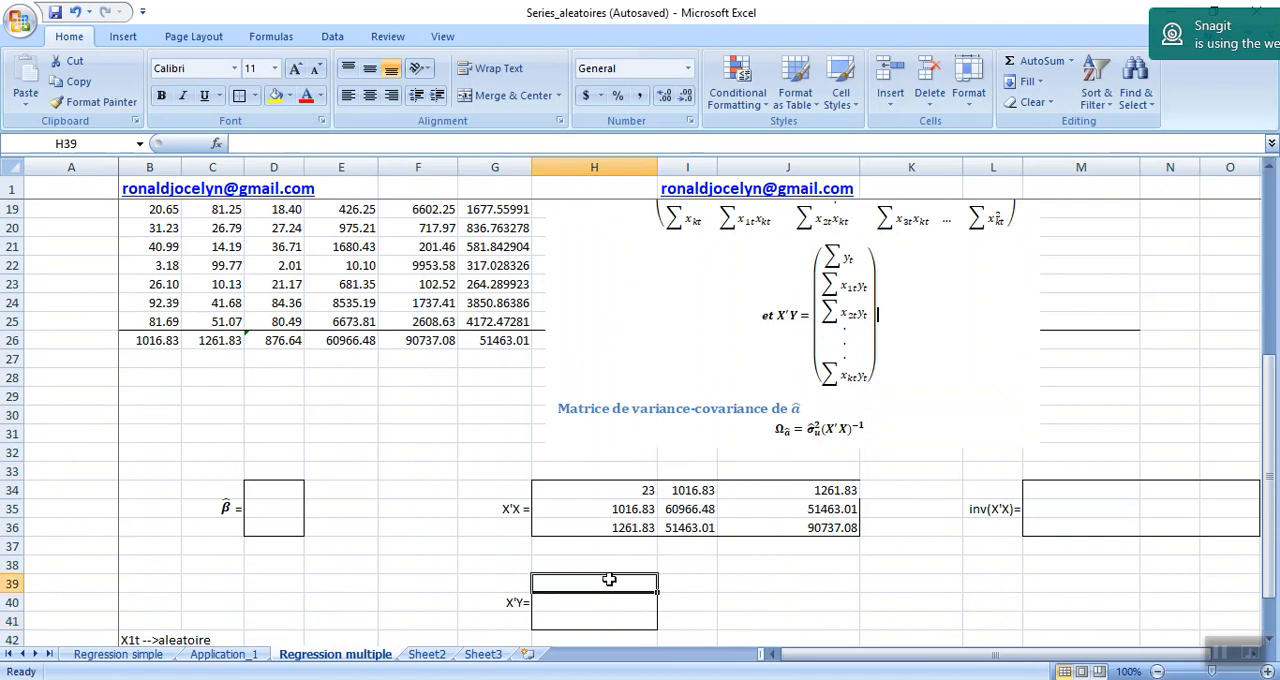
{"action": "type", "text": "="}
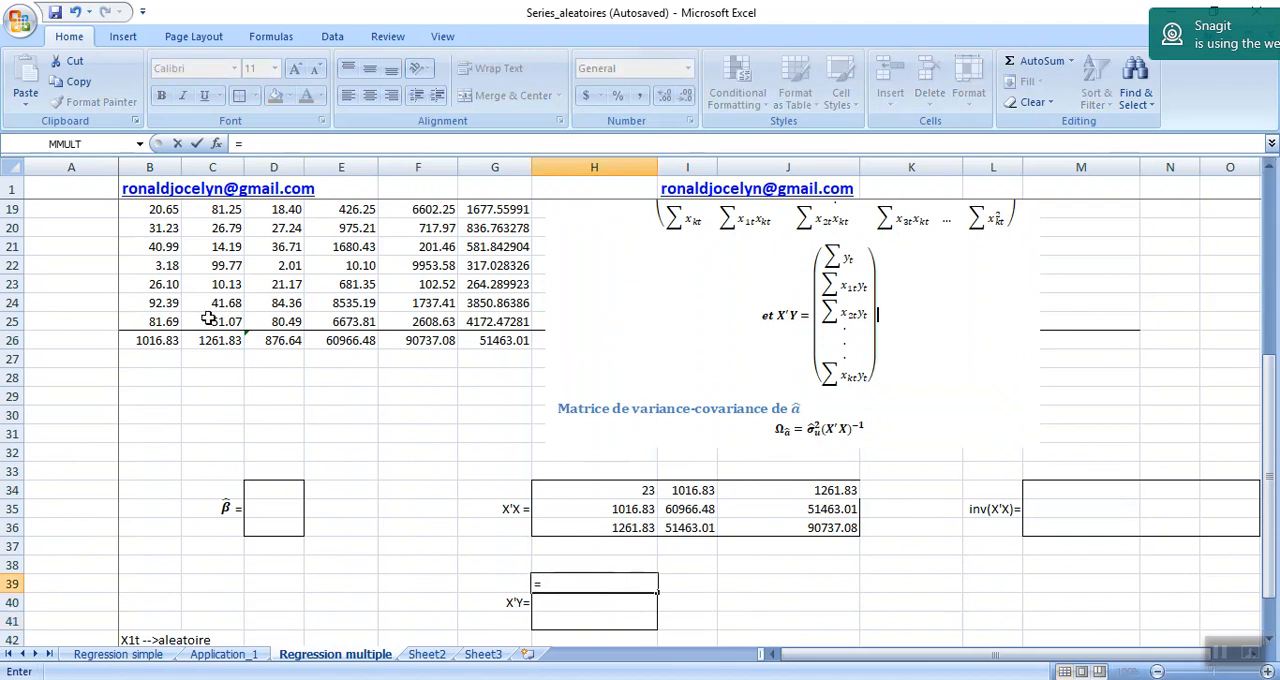
{"action": "left_click", "coordinate": [275, 341]}
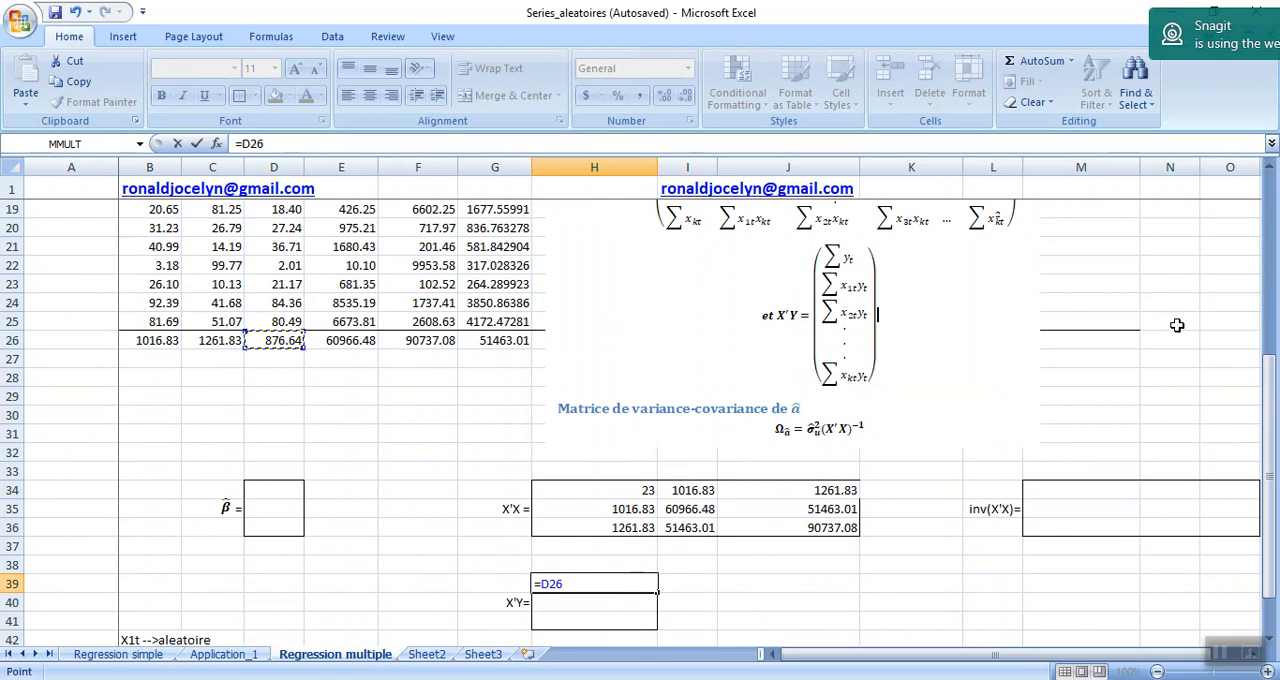
{"action": "left_click_drag", "start_coordinate": [1270, 410], "coordinate": [1275, 235]}
{"action": "key", "text": "Return"}
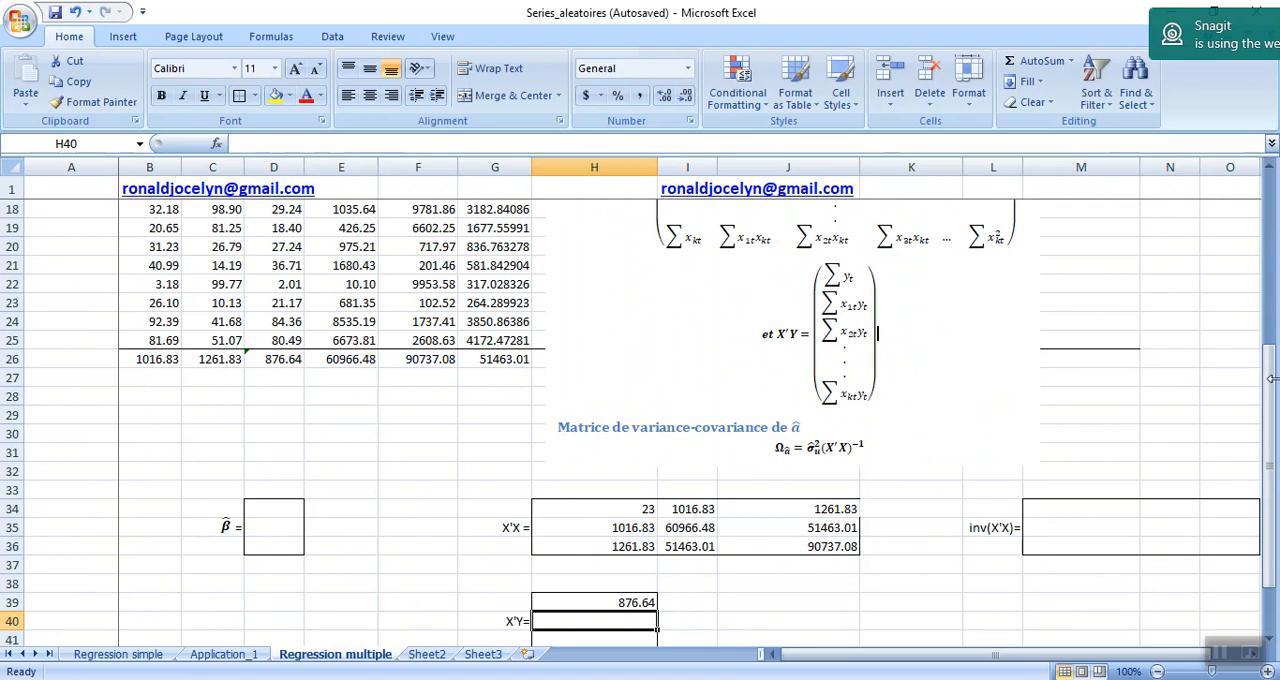
Move the picture of the multiple regression formulas sideways so that columns H and I beside the data are free.
{"action": "left_click_drag", "start_coordinate": [1272, 390], "coordinate": [1272, 200]}
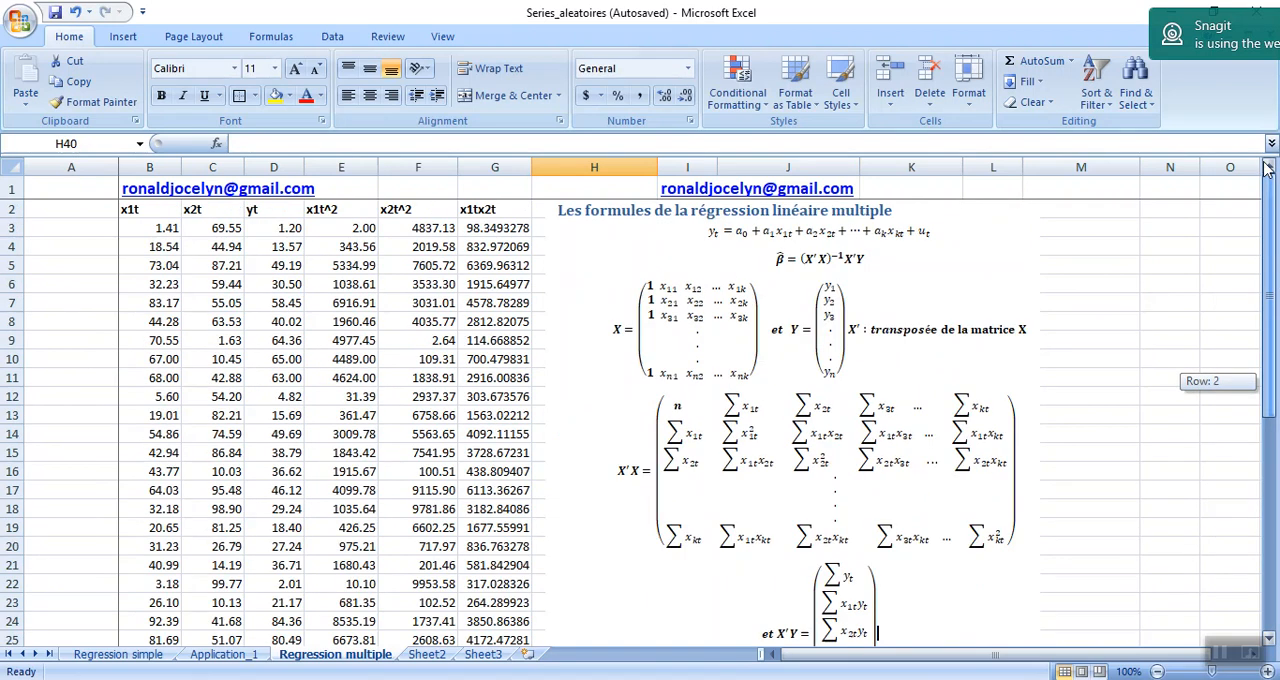
{"action": "left_click", "coordinate": [1012, 213]}
{"action": "left_click_drag", "start_coordinate": [1012, 213], "coordinate": [1206, 226]}
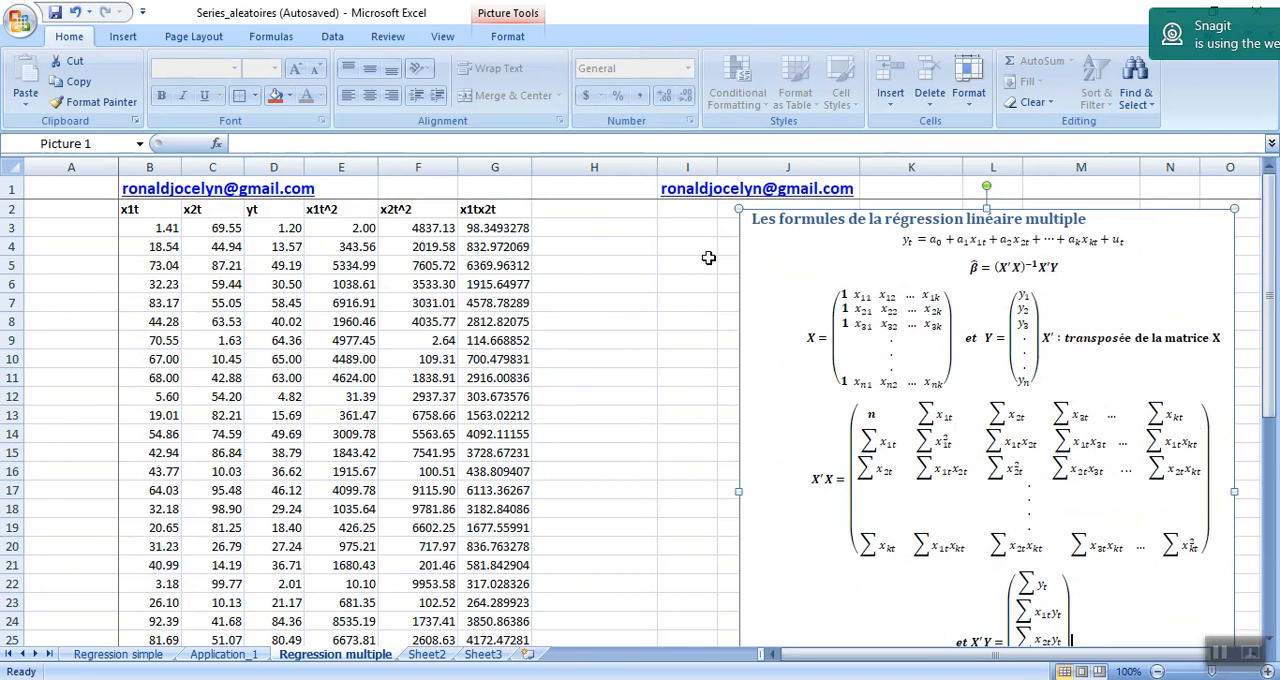
{"action": "left_click_drag", "start_coordinate": [748, 244], "coordinate": [806, 242]}
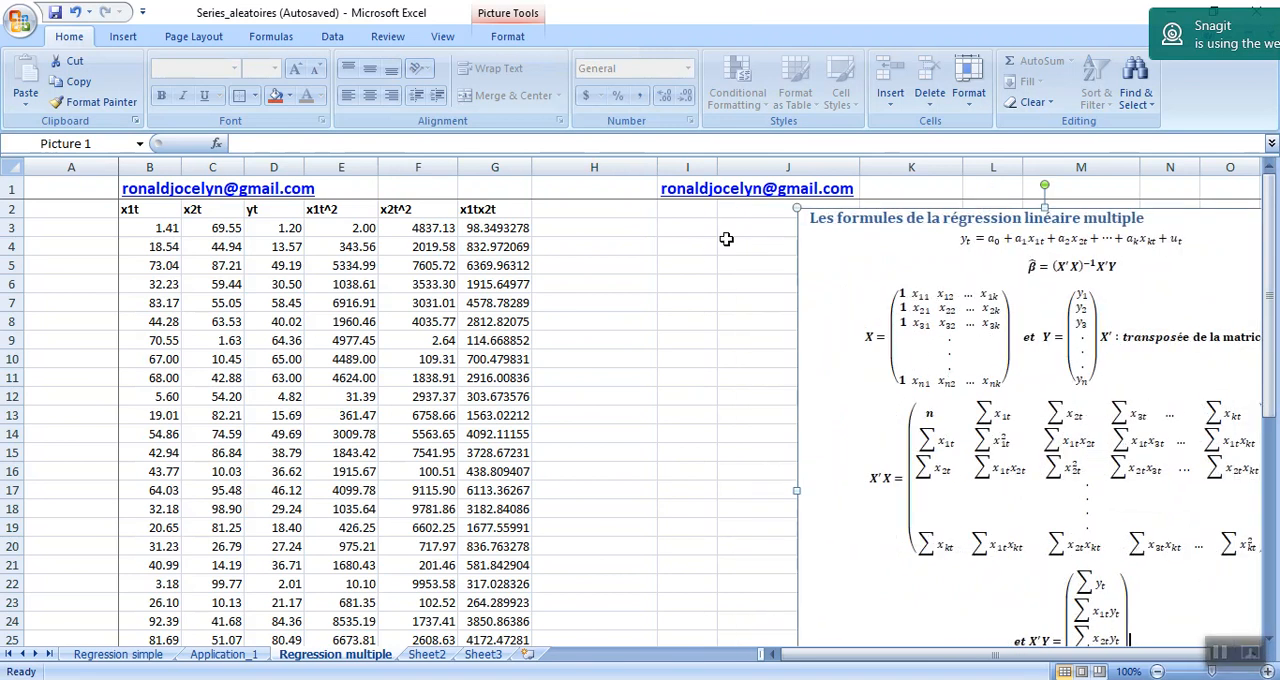
Add the column headings x1tyt in H2 and x2tyt in I2.
{"action": "left_click", "coordinate": [594, 209]}
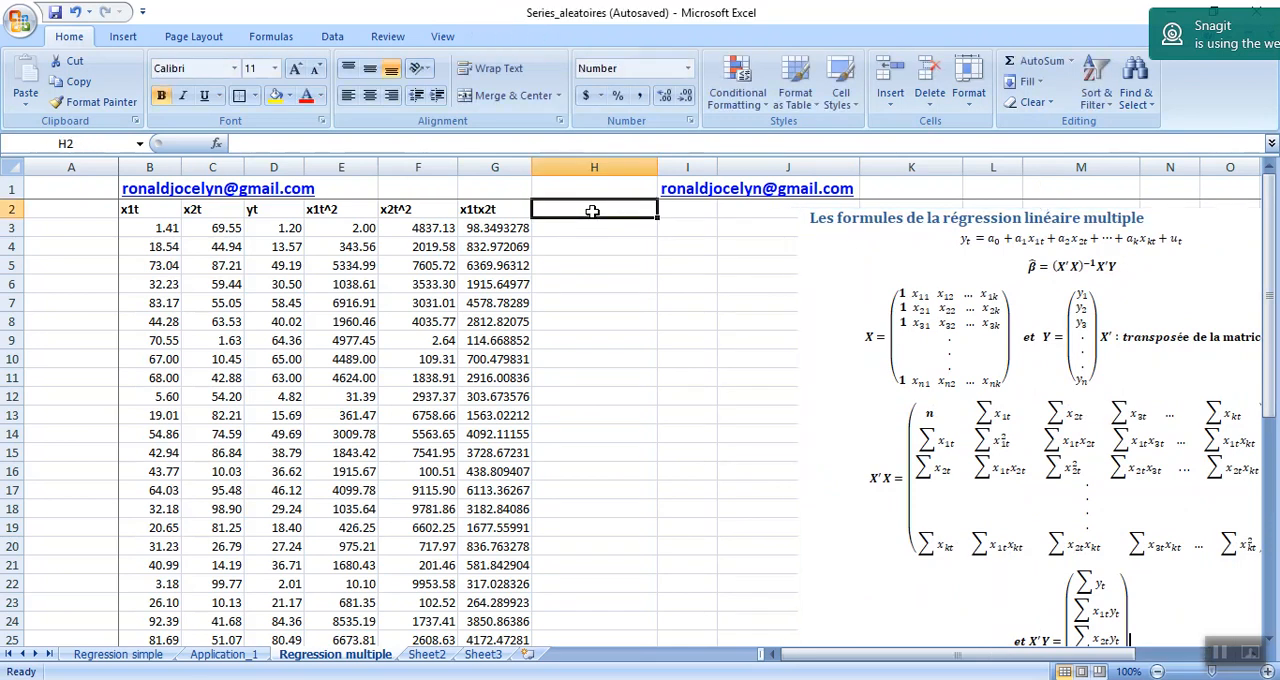
{"action": "type", "text": "x1tyt"}
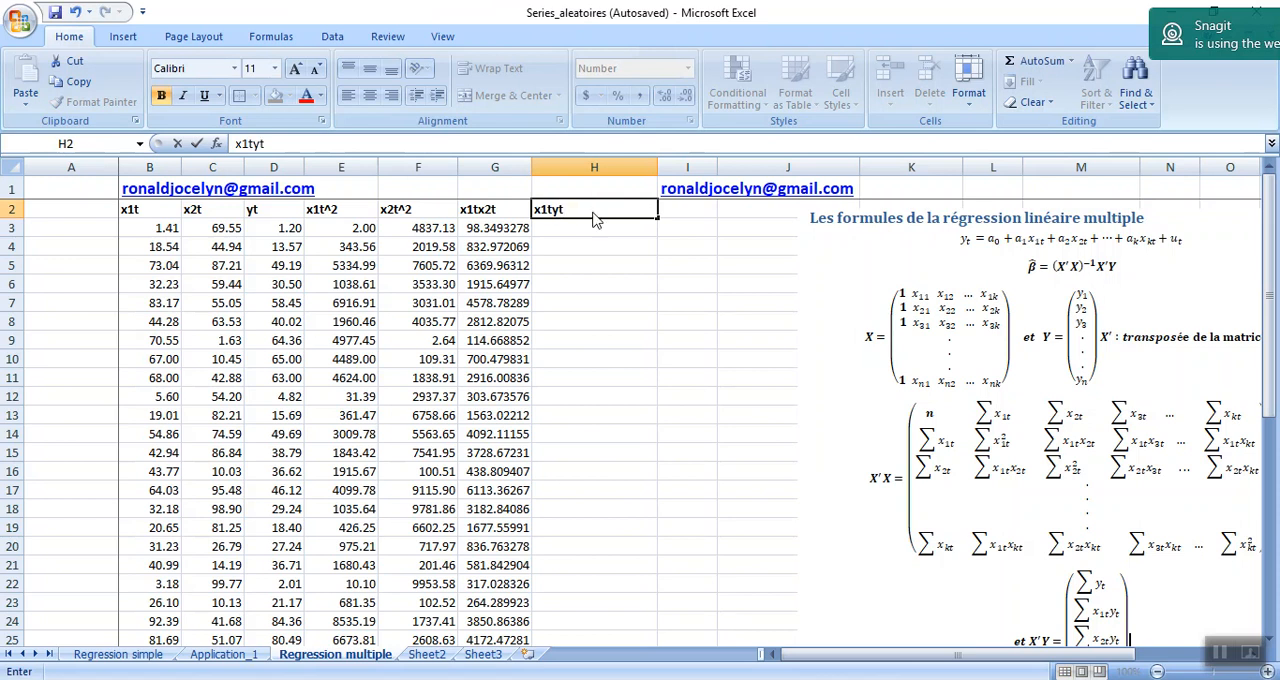
{"action": "key", "text": "Tab"}
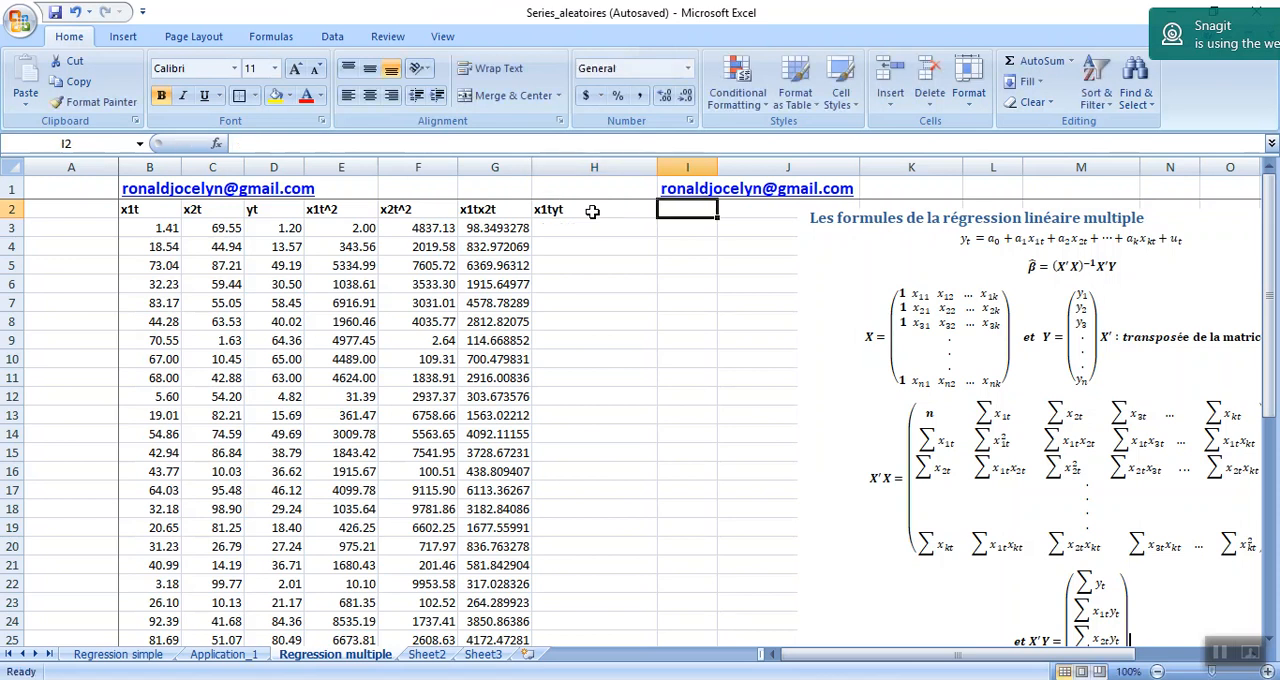
{"action": "type", "text": "x2tyt"}
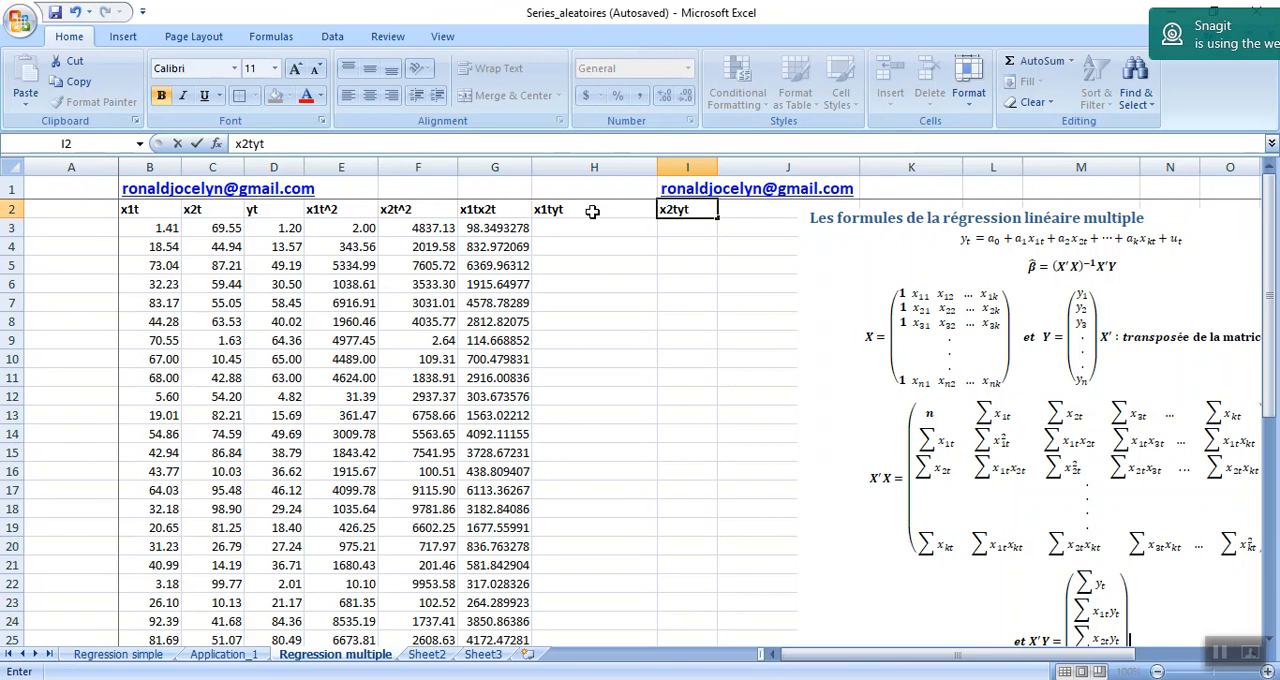
{"action": "key", "text": "Return"}
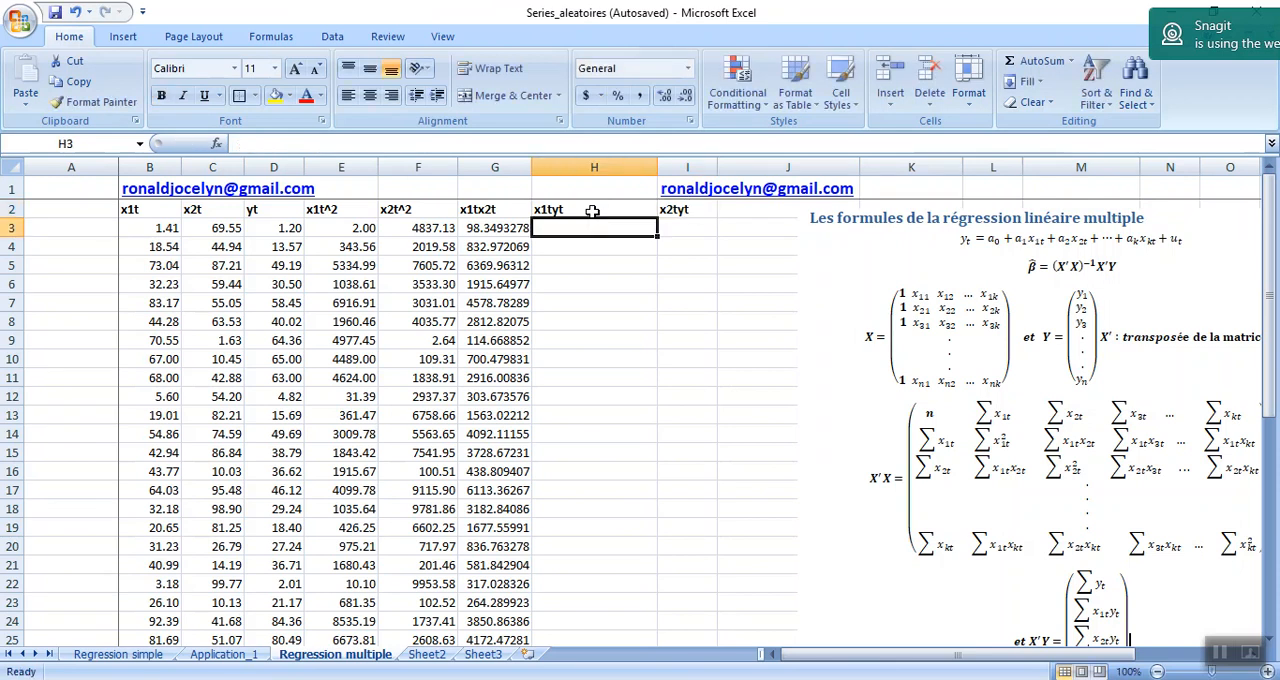
Calculate the first product of x1t and yt in H3 with =+B3*D3.
{"action": "type", "text": "+"}
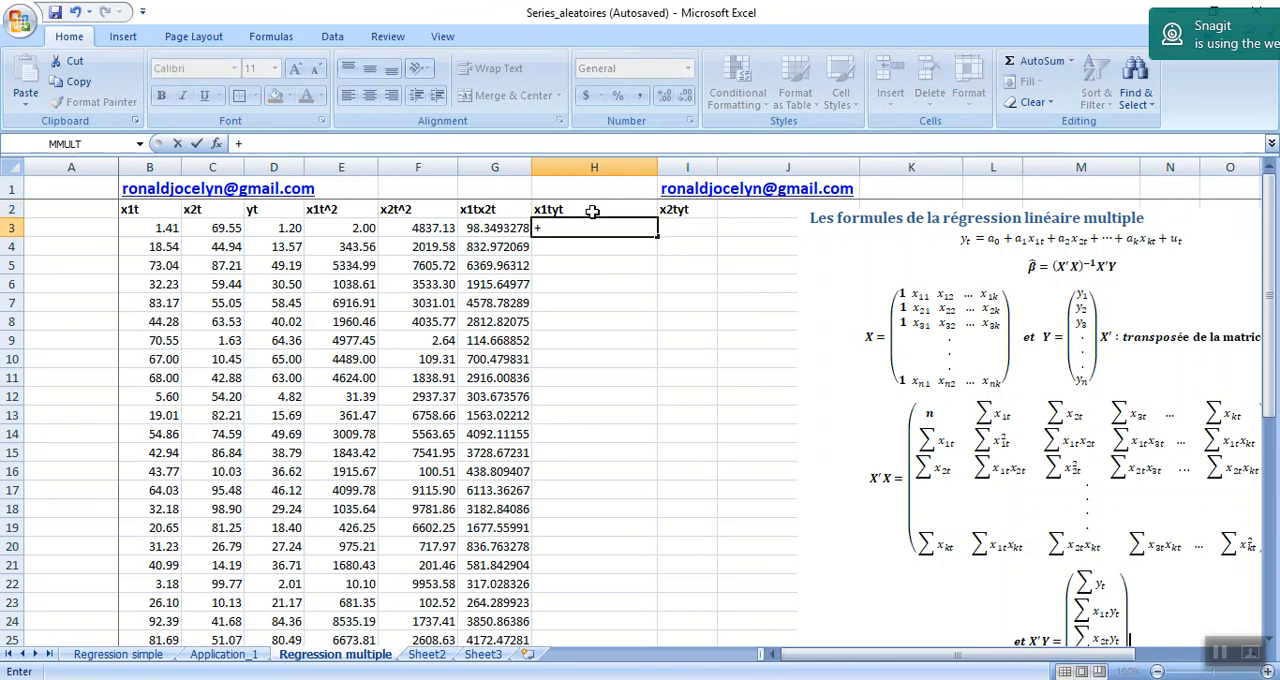
{"action": "left_click", "coordinate": [160, 229]}
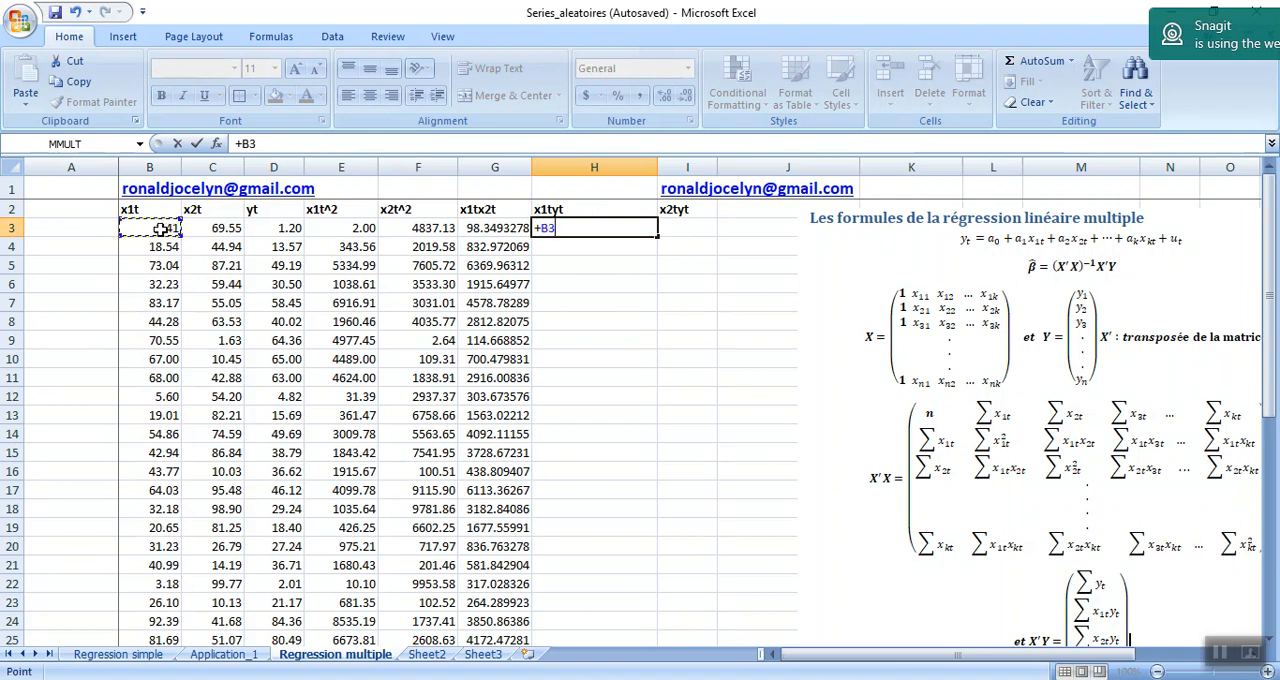
{"action": "type", "text": "*"}
{"action": "left_click", "coordinate": [284, 222]}
{"action": "key", "text": "Return"}
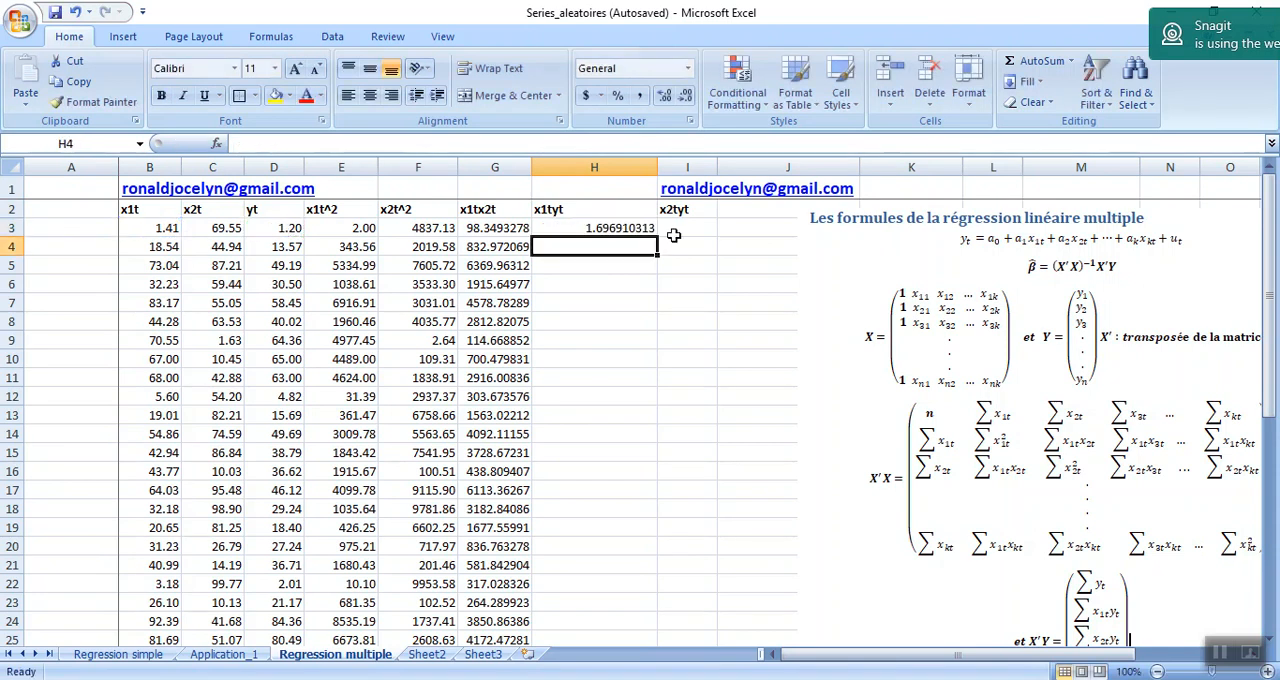
Calculate the first product of x2t and yt in I3 with =+C3*D3, and fill H3:I3 down to row 25.
{"action": "left_click", "coordinate": [677, 228]}
{"action": "type", "text": "+"}
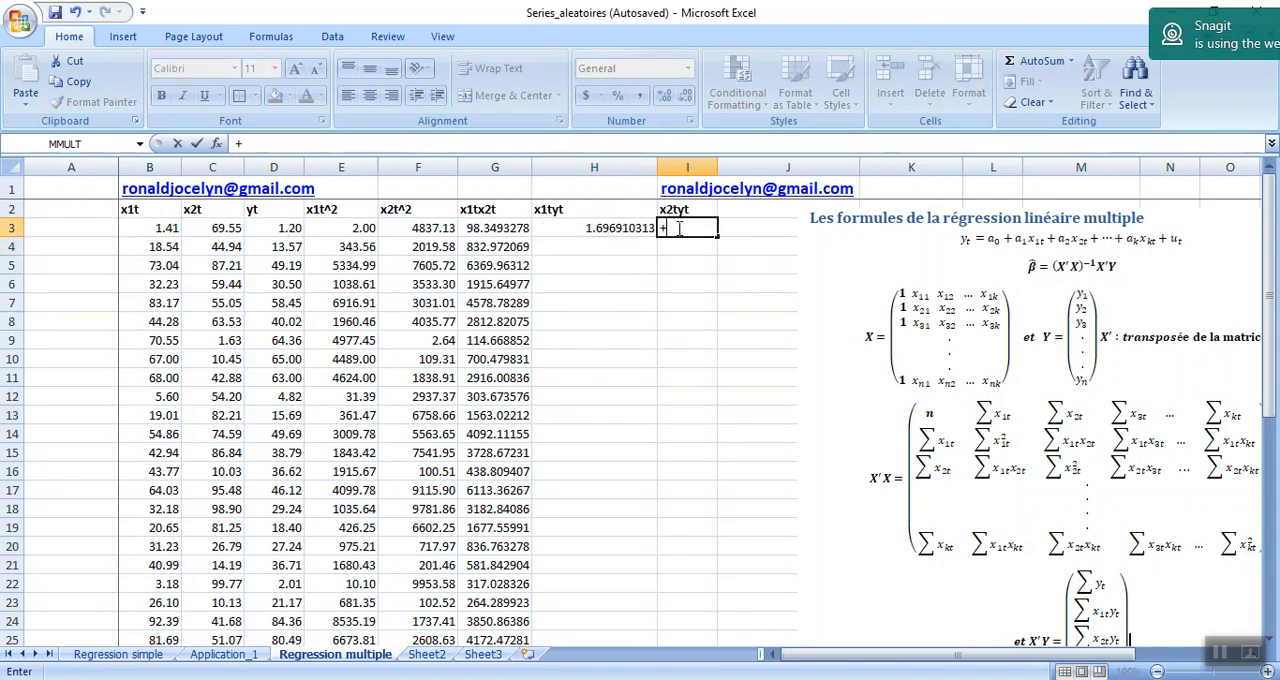
{"action": "left_click", "coordinate": [205, 228]}
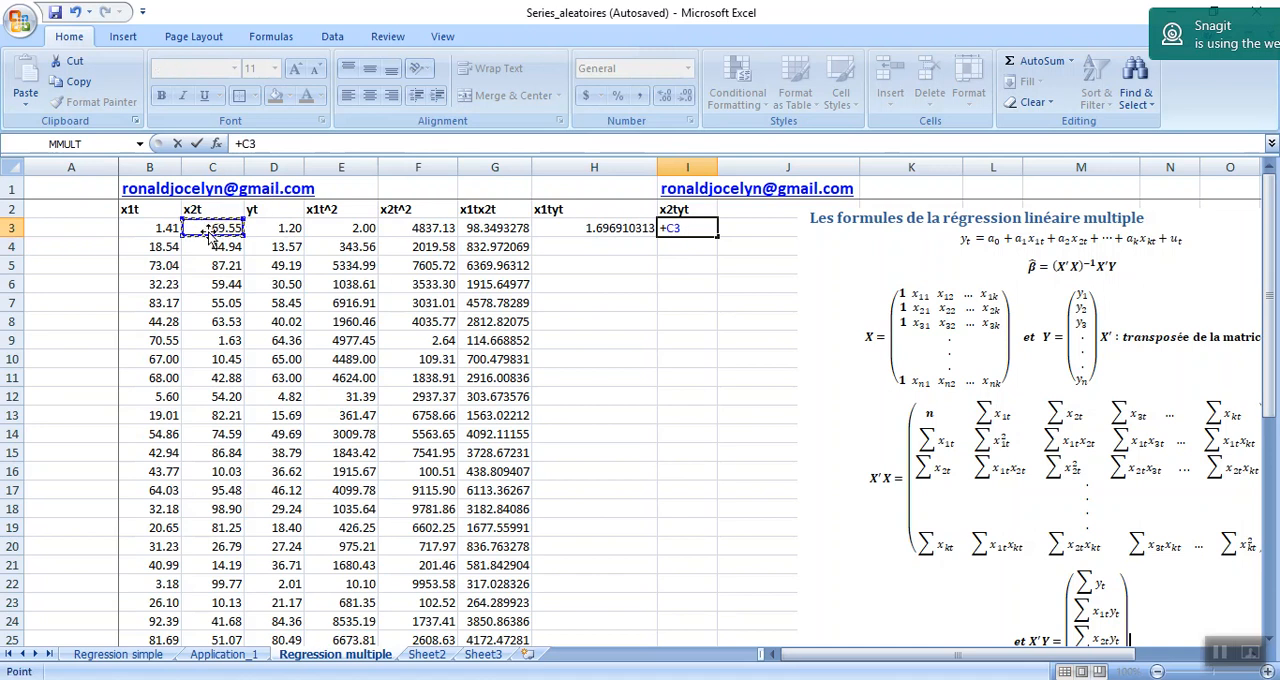
{"action": "type", "text": "*"}
{"action": "left_click", "coordinate": [262, 228]}
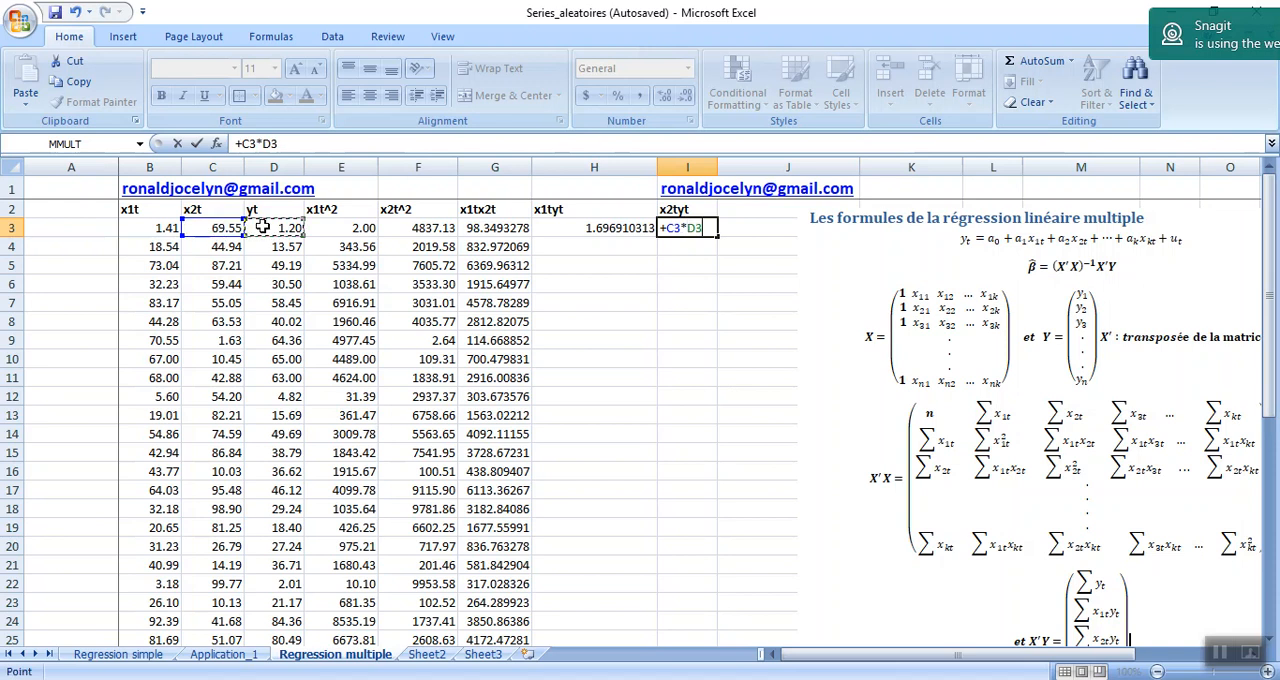
{"action": "key", "text": "Return"}
{"action": "left_click_drag", "start_coordinate": [610, 230], "coordinate": [717, 588]}
{"action": "scroll", "coordinate": [716, 585], "scroll_direction": "down", "scroll_amount": 1}
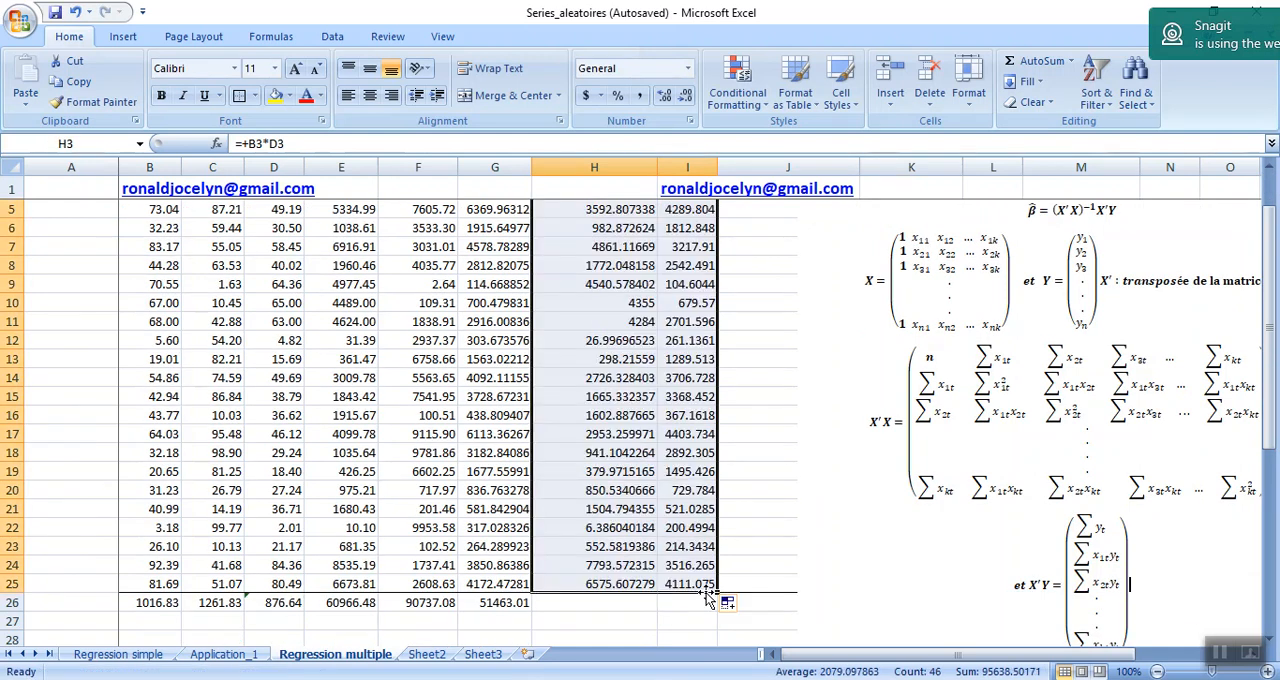
Copy the column total formula from G26 across to H26 and I26.
{"action": "left_click", "coordinate": [622, 608]}
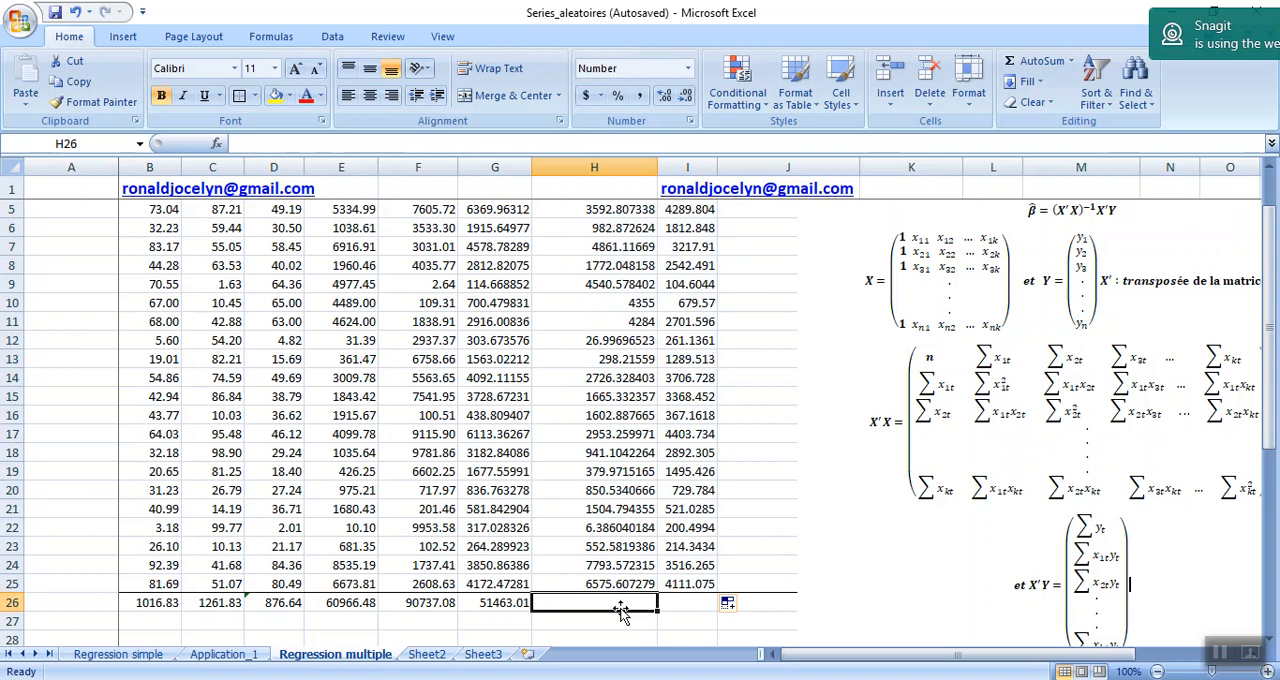
{"action": "left_click", "coordinate": [520, 603]}
{"action": "left_click_drag", "start_coordinate": [534, 610], "coordinate": [710, 608]}
Link the second element of the X'Y vector in H40 to the x1tyt total with =H26.
{"action": "left_click_drag", "start_coordinate": [1272, 418], "coordinate": [1275, 608]}
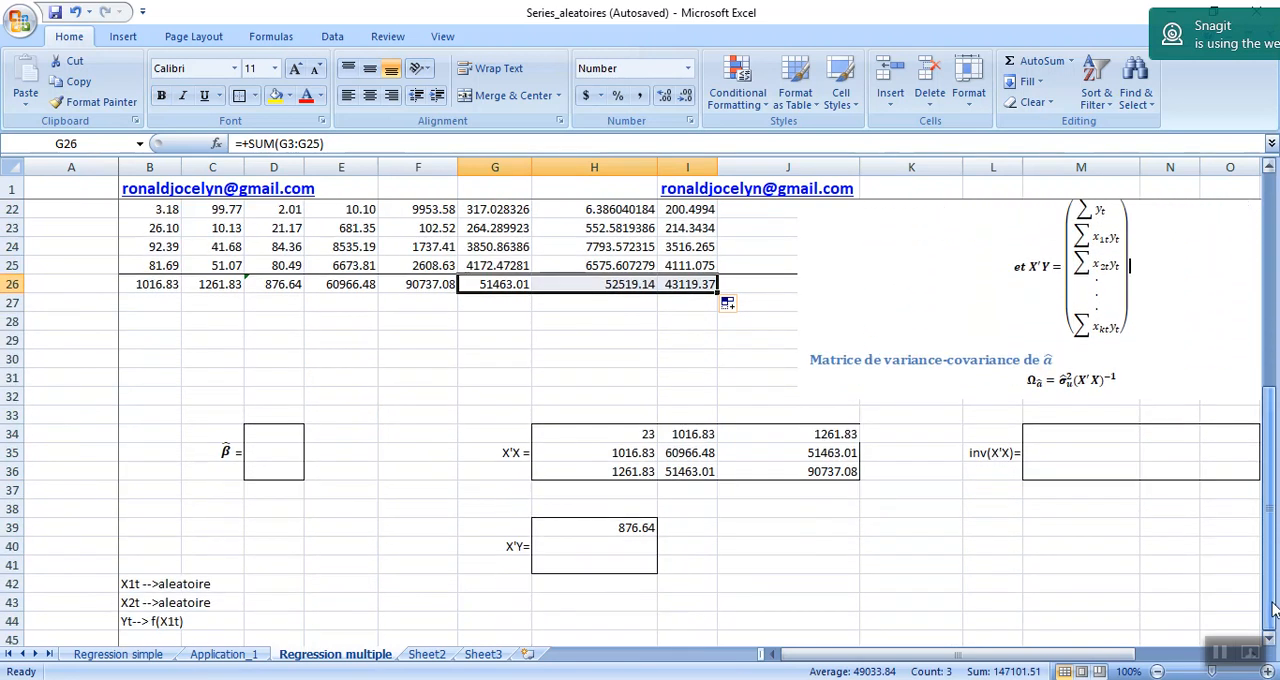
{"action": "left_click", "coordinate": [618, 285]}
{"action": "left_click", "coordinate": [1052, 531]}
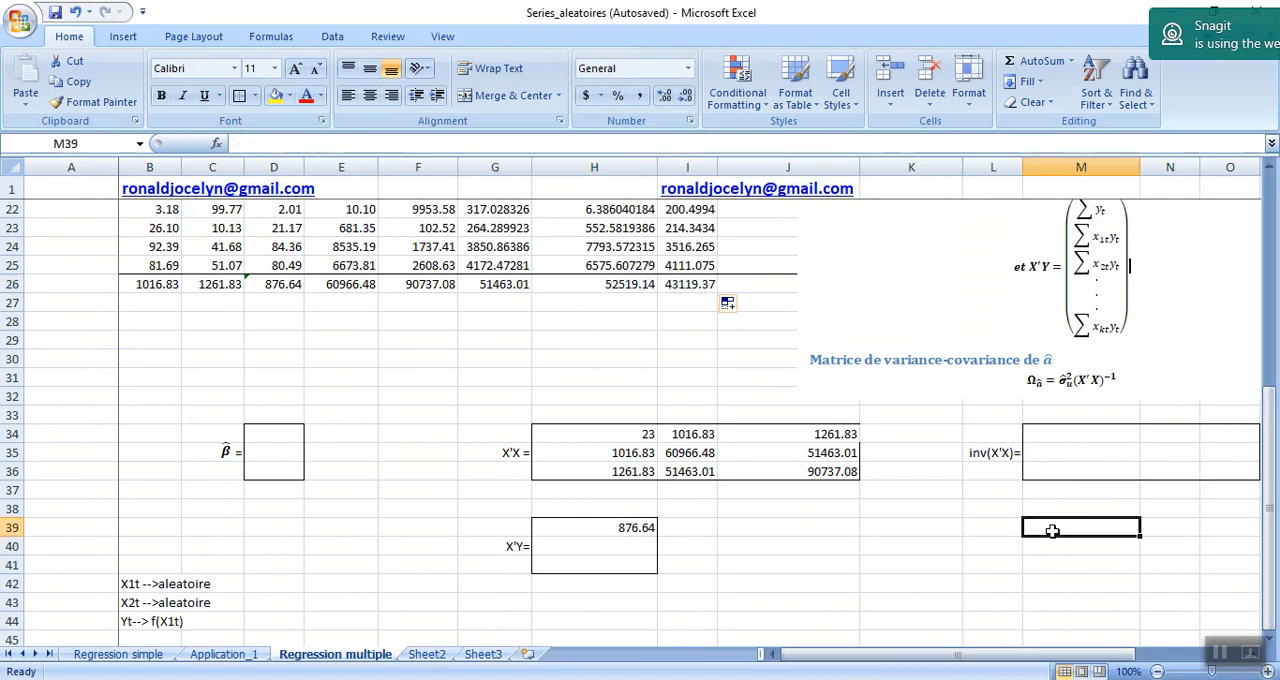
{"action": "key", "text": "Down"}
{"action": "key", "text": "Down"}
{"action": "key", "text": "Down"}
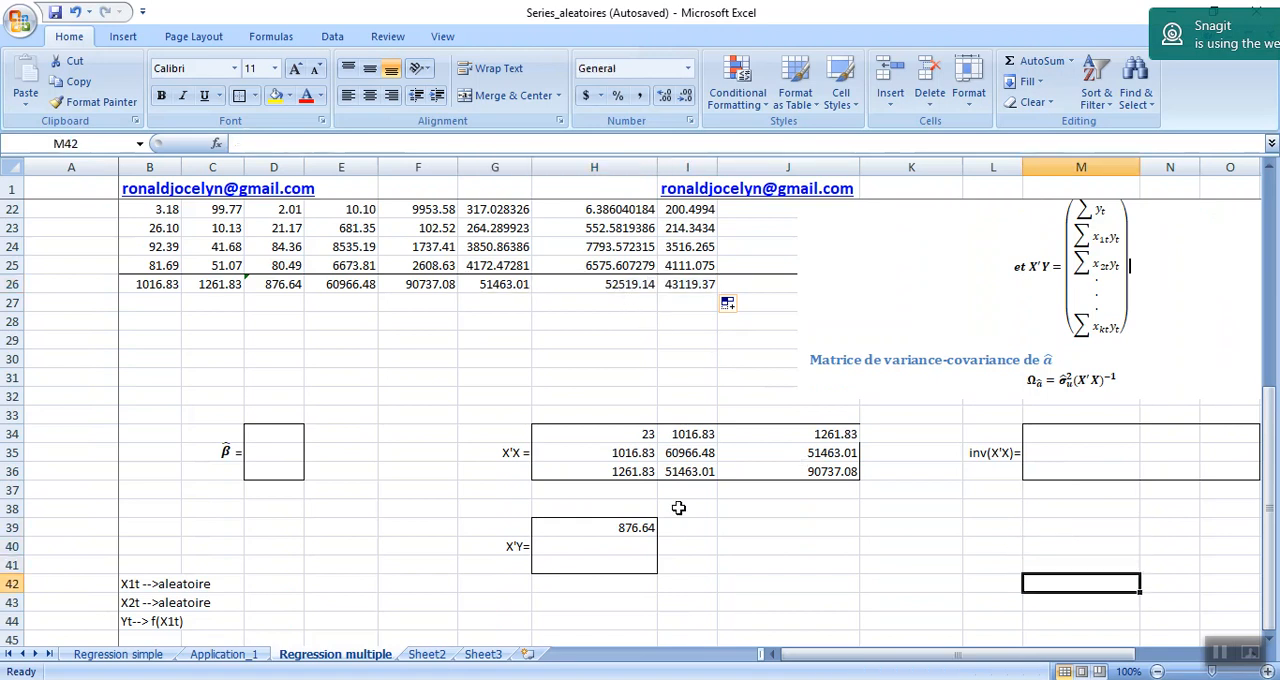
{"action": "left_click", "coordinate": [632, 543]}
{"action": "type", "text": "="}
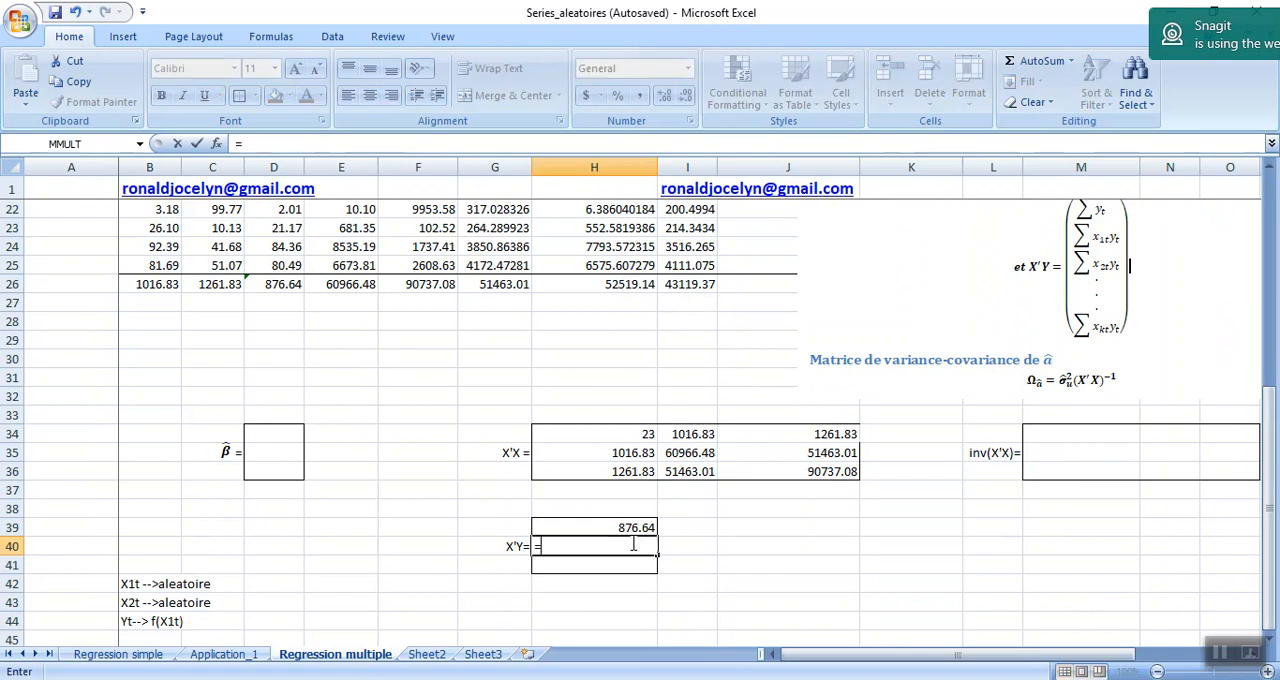
{"action": "left_click", "coordinate": [621, 286]}
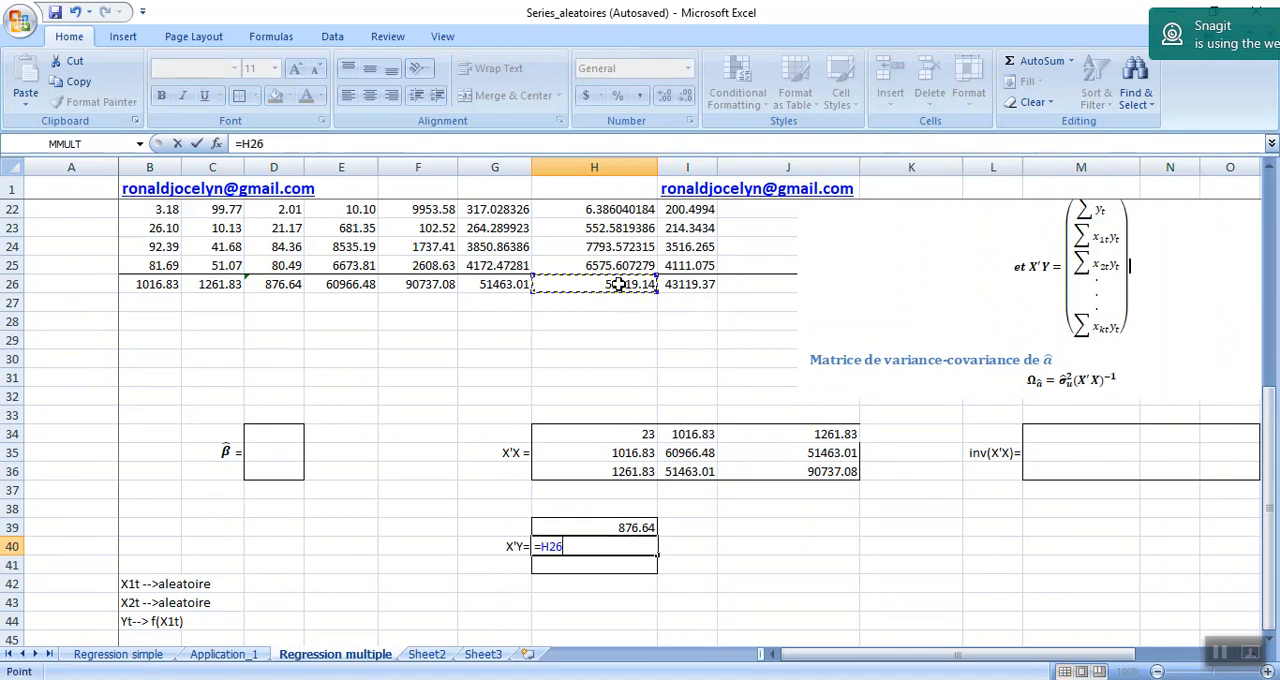
{"action": "key", "text": "Return"}
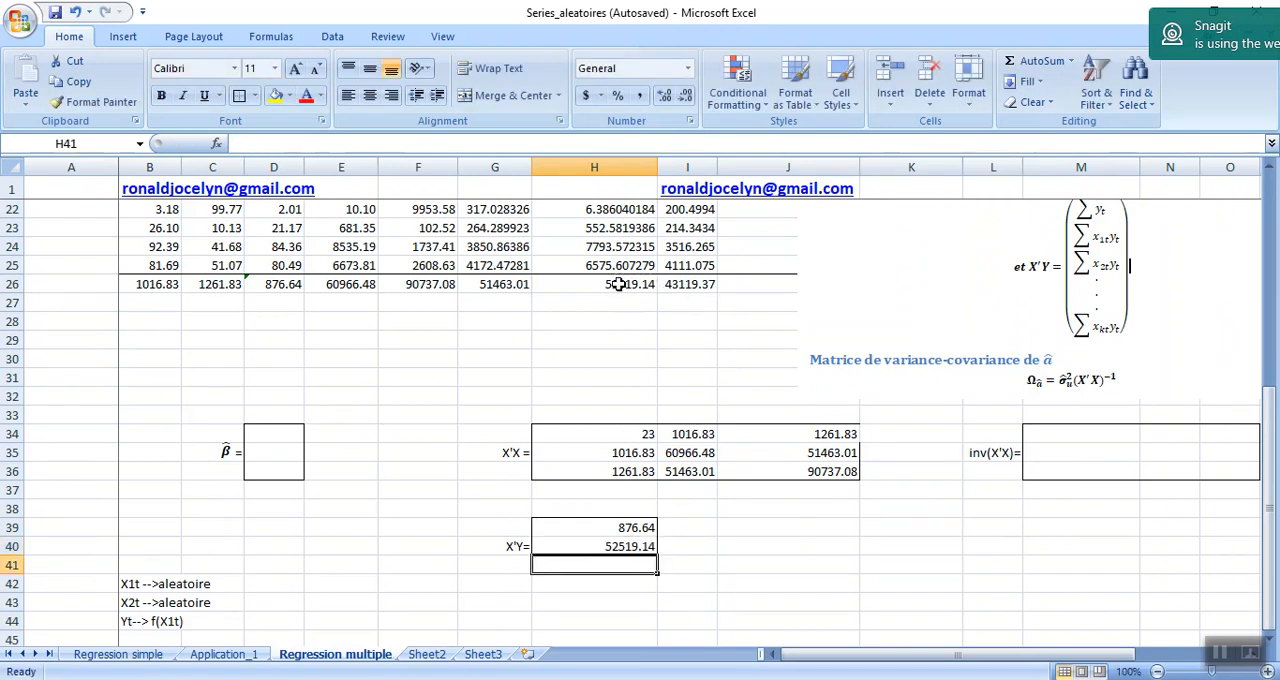
Link the third element of the X'Y vector in H41 to the x2tyt total with =I26.
{"action": "type", "text": "="}
{"action": "left_click", "coordinate": [690, 284]}
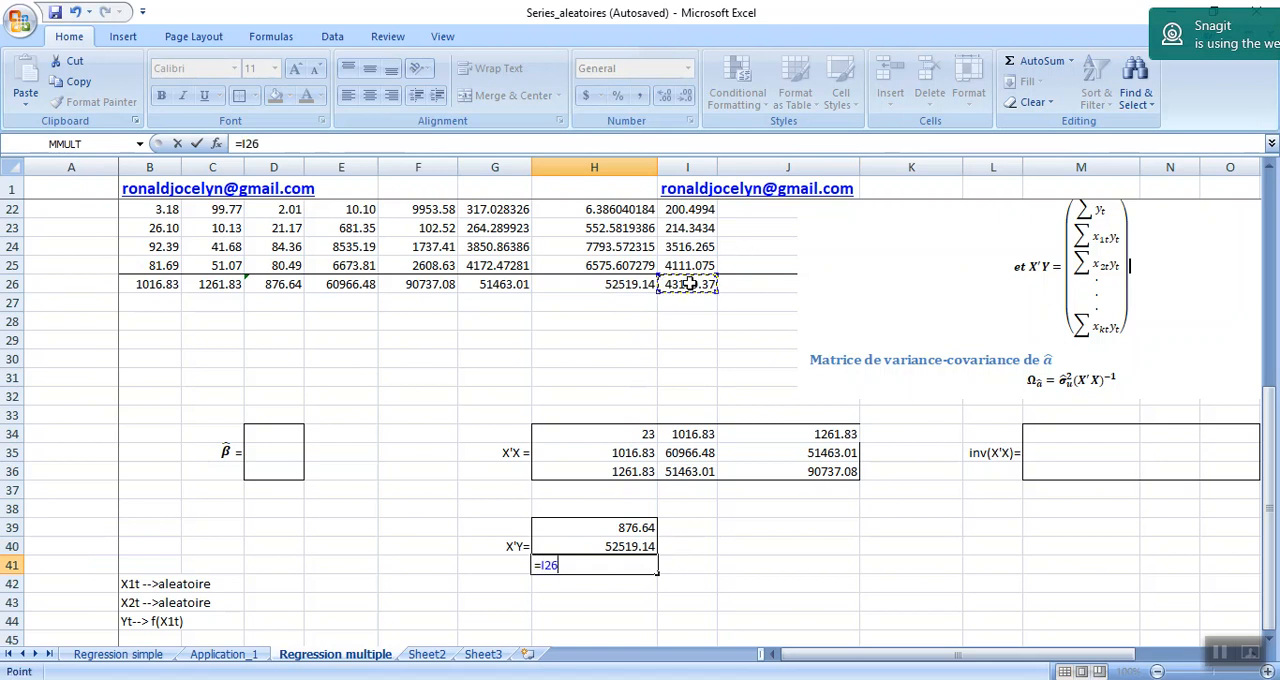
{"action": "key", "text": "Return"}
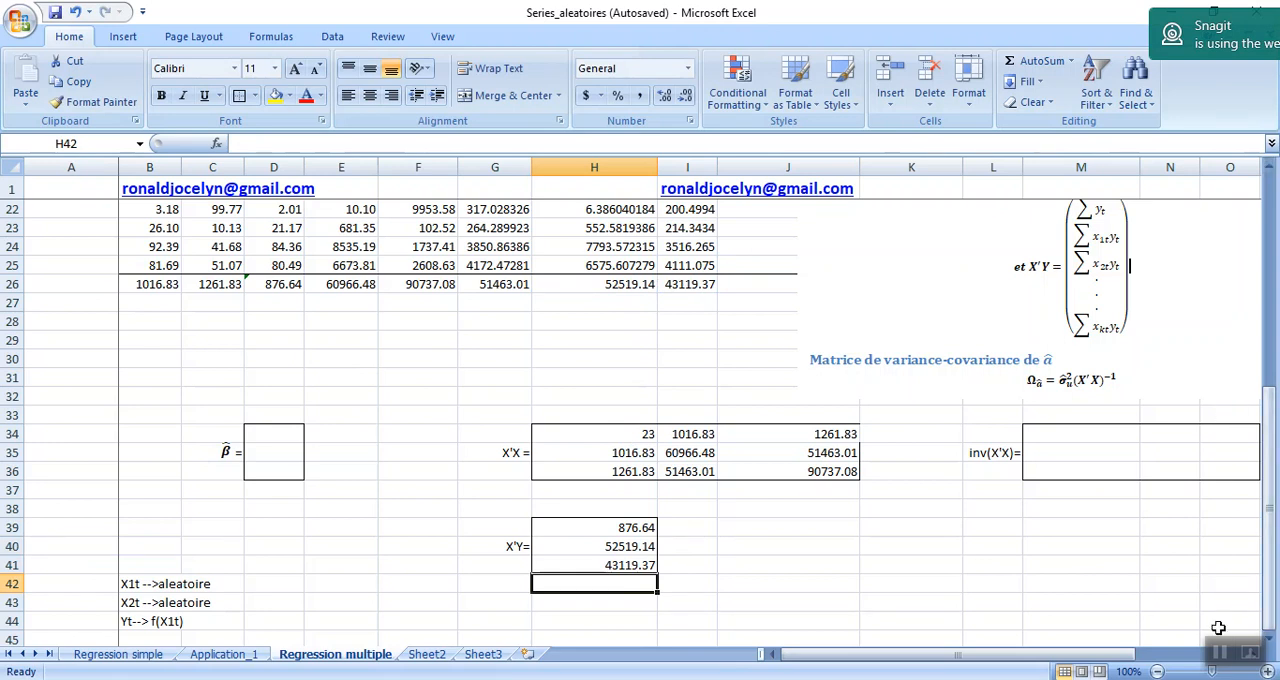
Select the empty 3-by-3 block M34:O36 beside the inv(X'X) label.
{"action": "mouse_move", "coordinate": [1274, 478]}
{"action": "left_mouse_down"}
{"action": "mouse_move", "coordinate": [1275, 405]}
{"action": "mouse_move", "coordinate": [1275, 472]}
{"action": "left_mouse_up"}
{"action": "left_click", "coordinate": [1061, 434]}
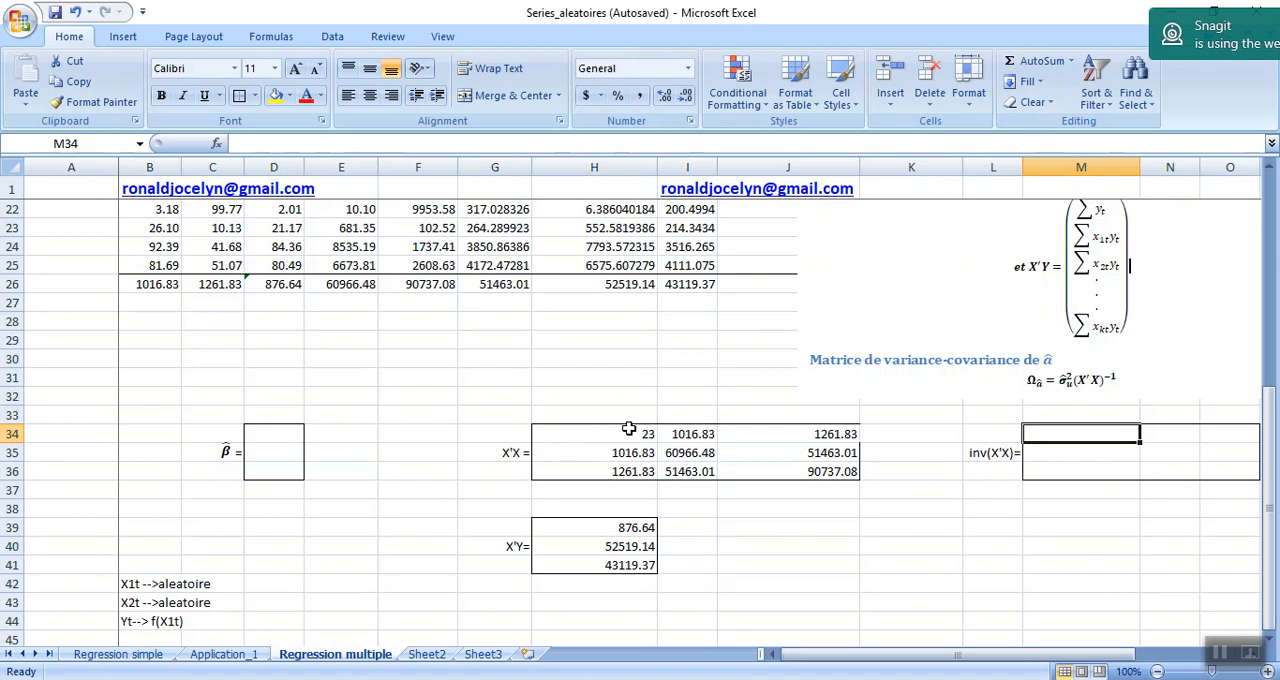
{"action": "left_click_drag", "start_coordinate": [884, 658], "coordinate": [915, 657]}
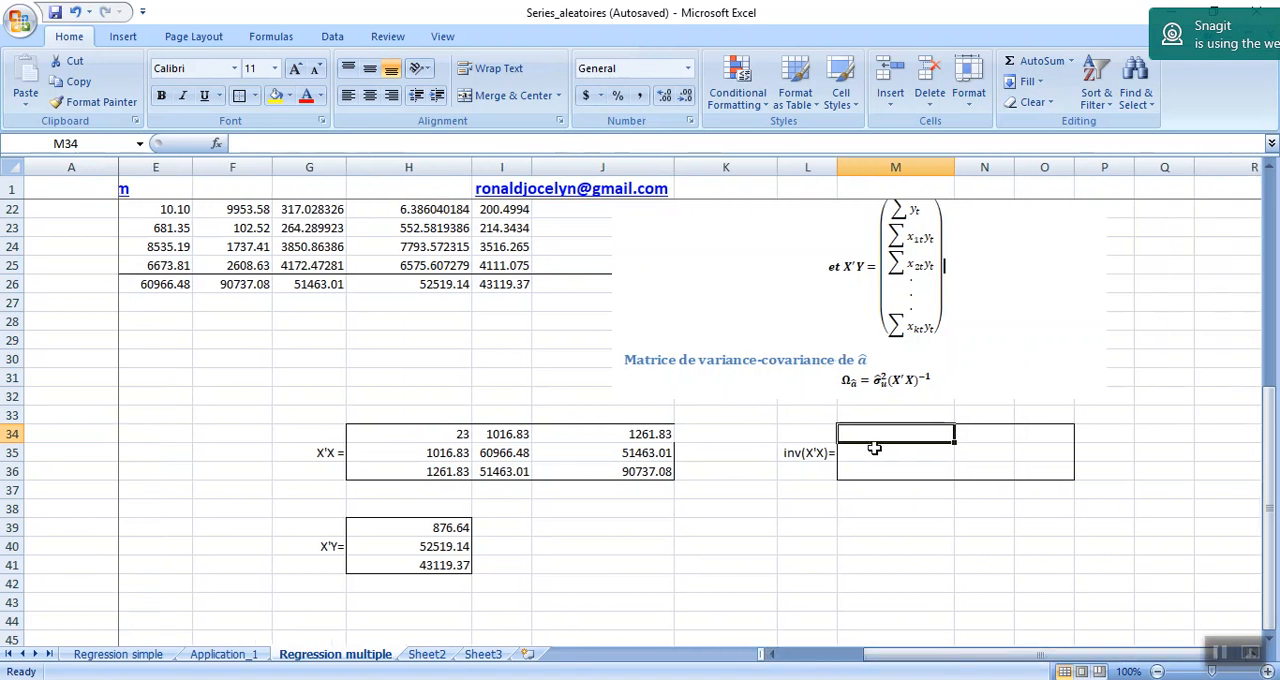
{"action": "left_click_drag", "start_coordinate": [890, 432], "coordinate": [1024, 484]}
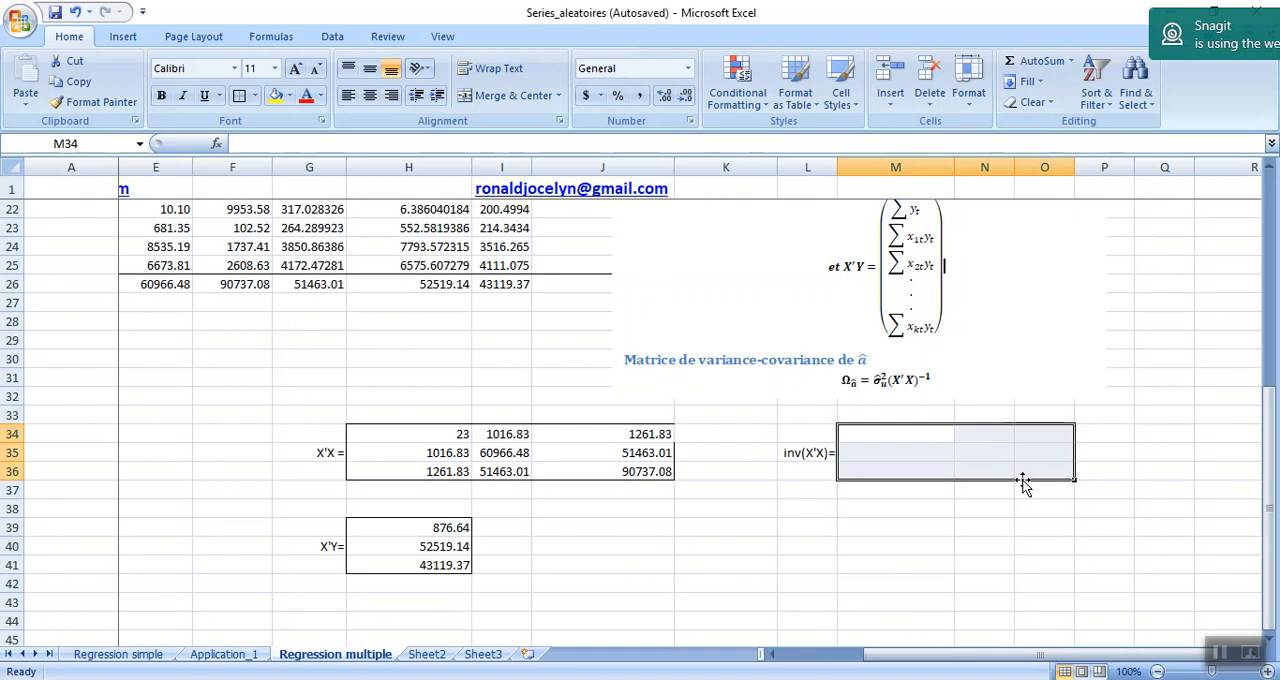
{"action": "type", "text": "="}
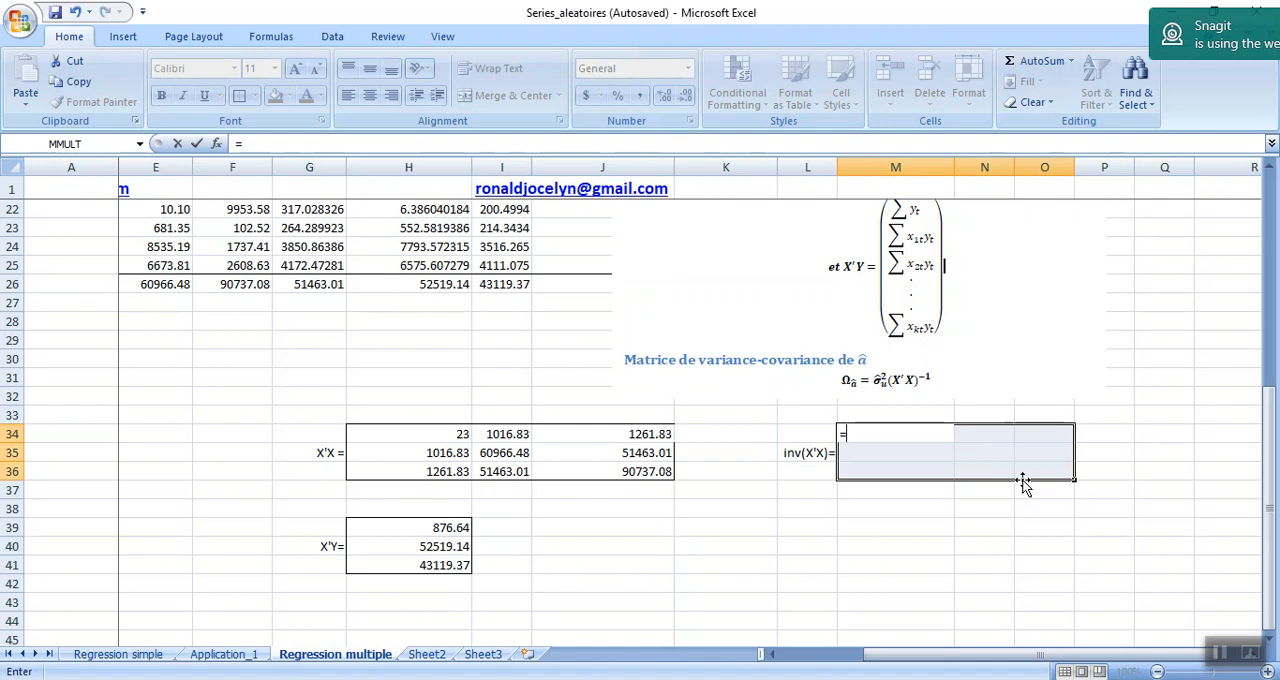
{"action": "type", "text": "in"}
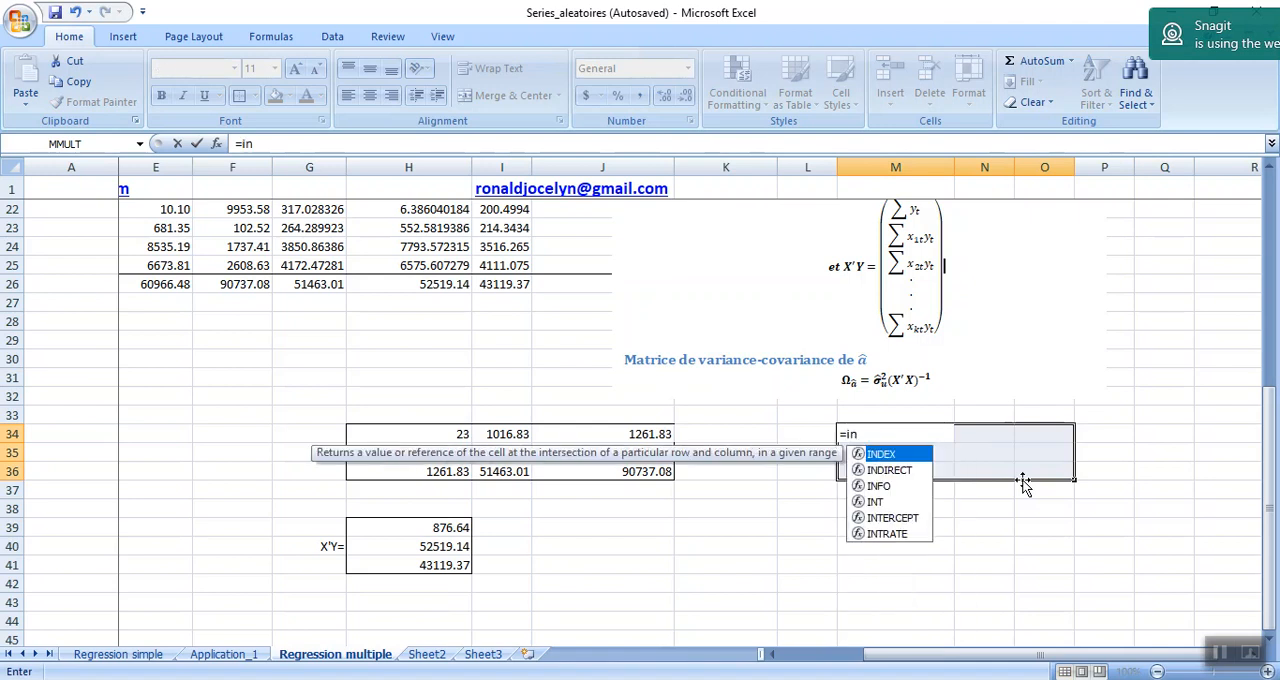
{"action": "key", "text": "BackSpace"}
{"action": "key", "text": "BackSpace"}
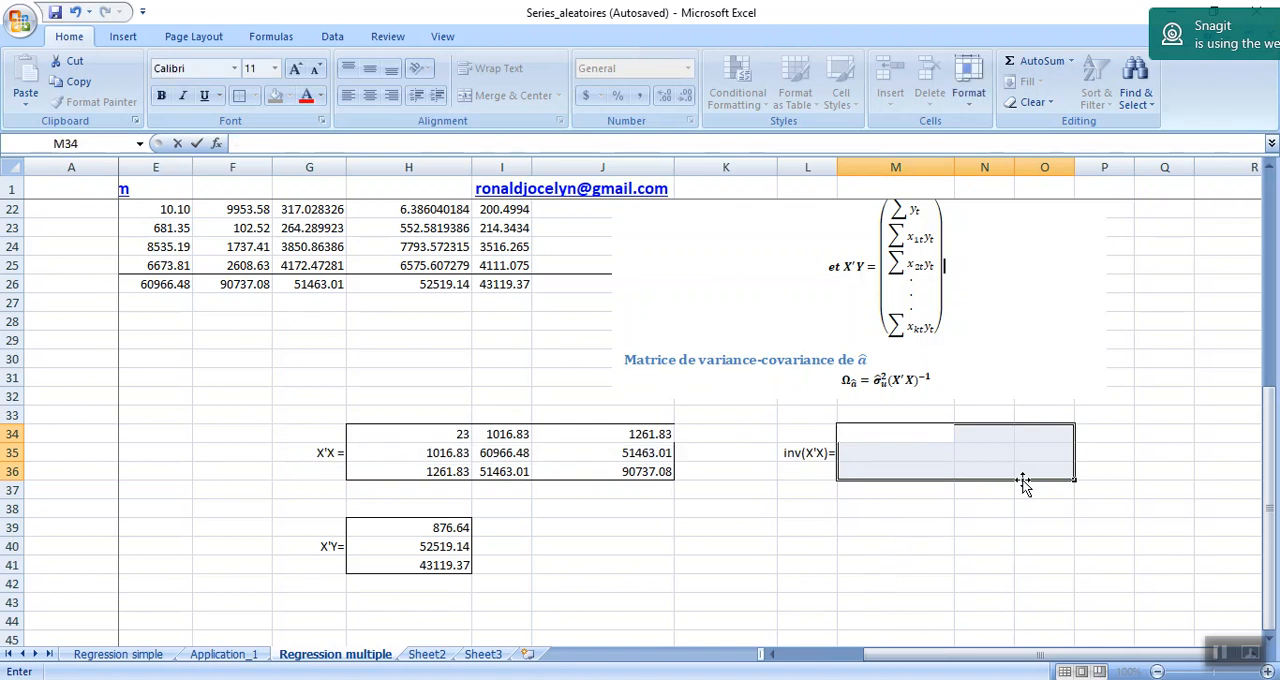
Insert the MINVERSE function from the Math & Trig category into the selected inv(X'X) block.
{"action": "left_click", "coordinate": [218, 144]}
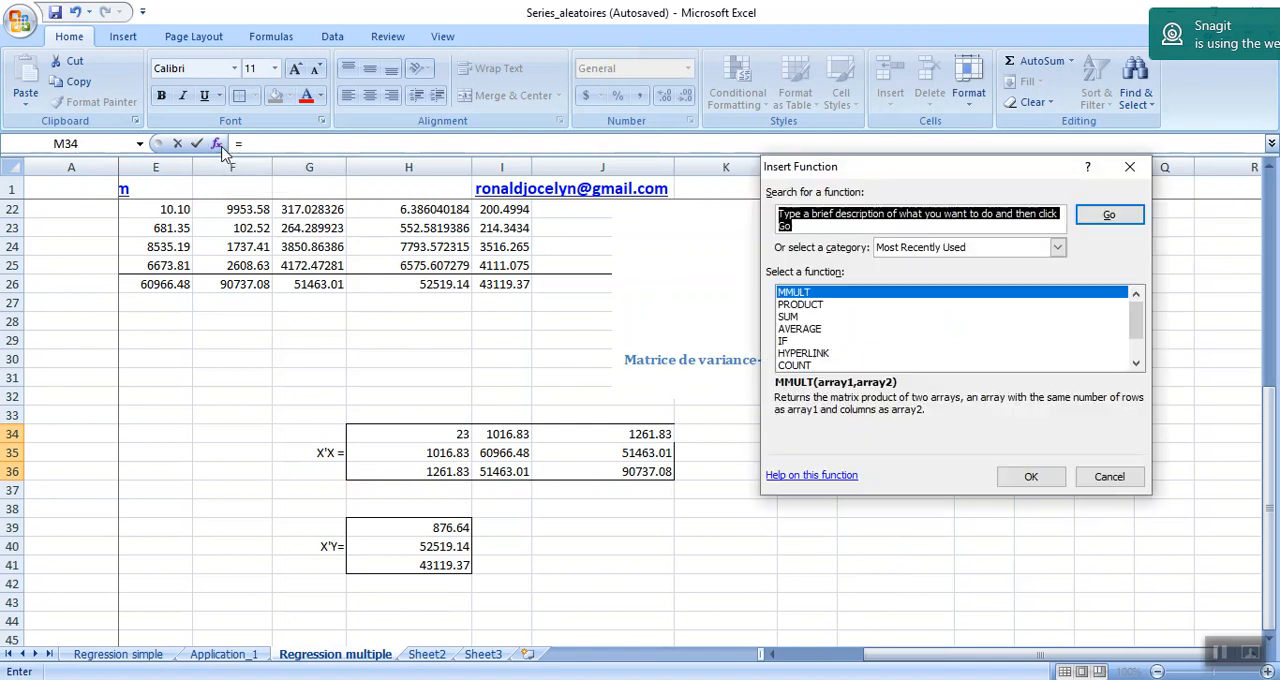
{"action": "left_click", "coordinate": [1057, 248]}
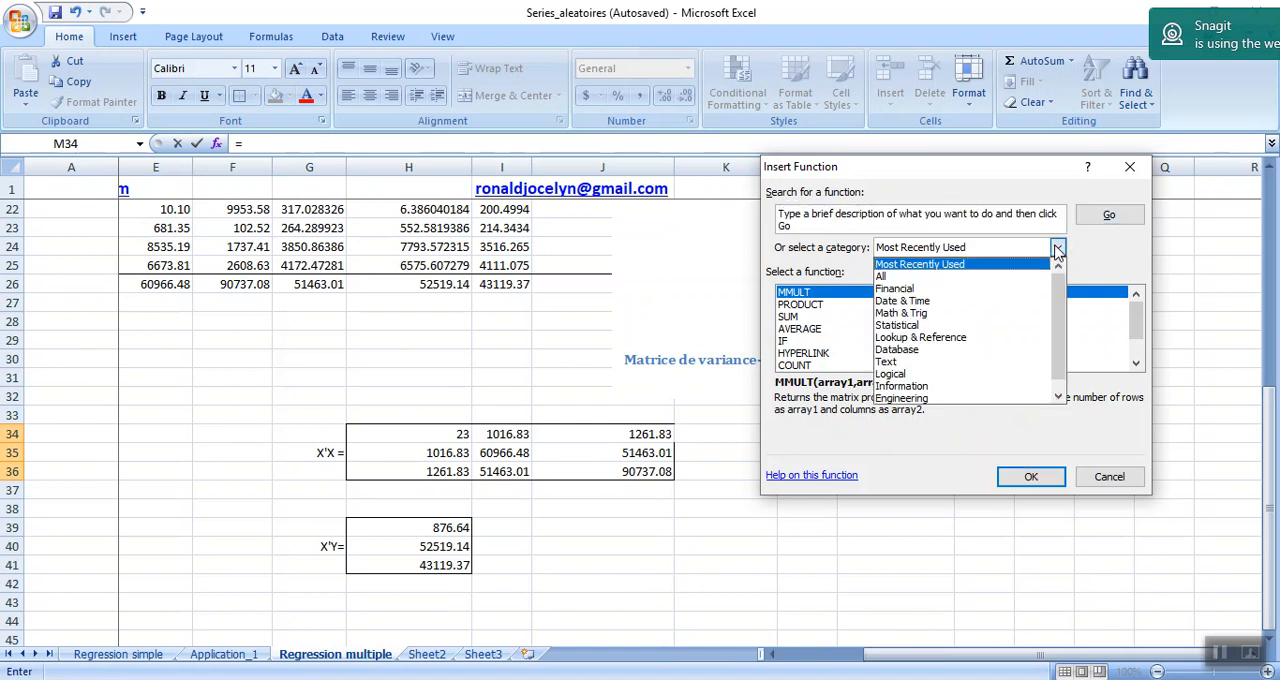
{"action": "left_click_drag", "start_coordinate": [1059, 293], "coordinate": [1060, 322]}
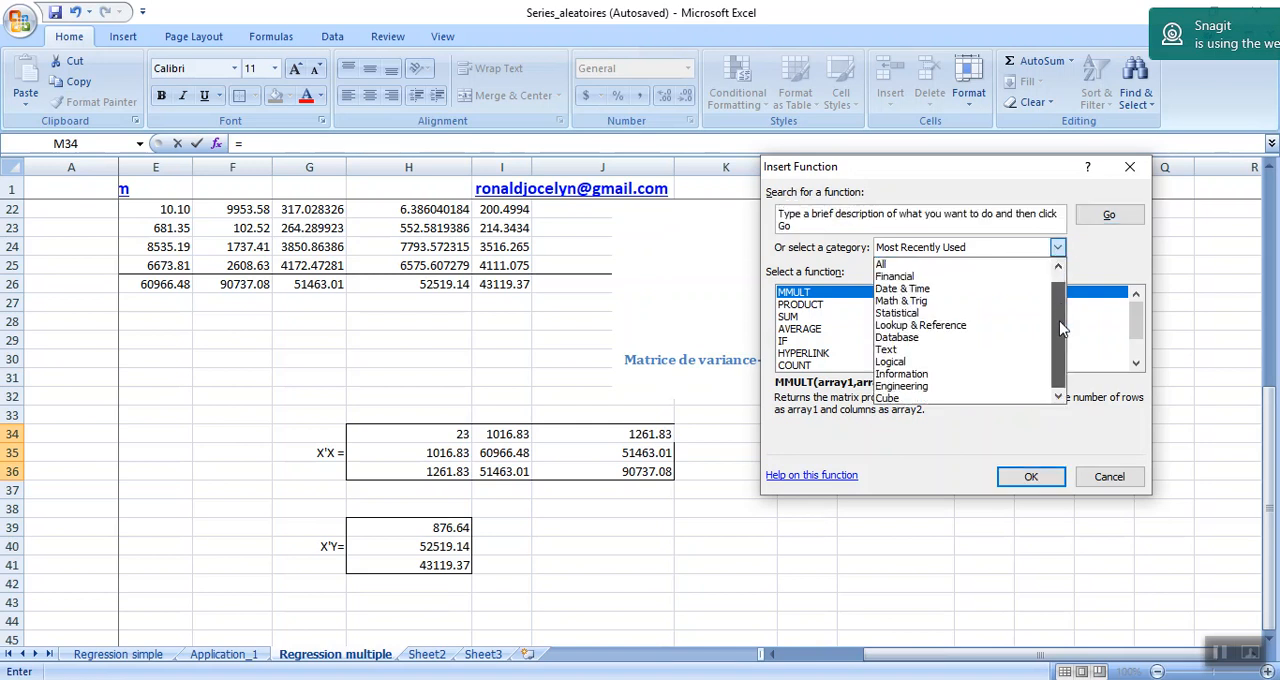
{"action": "left_click", "coordinate": [939, 301]}
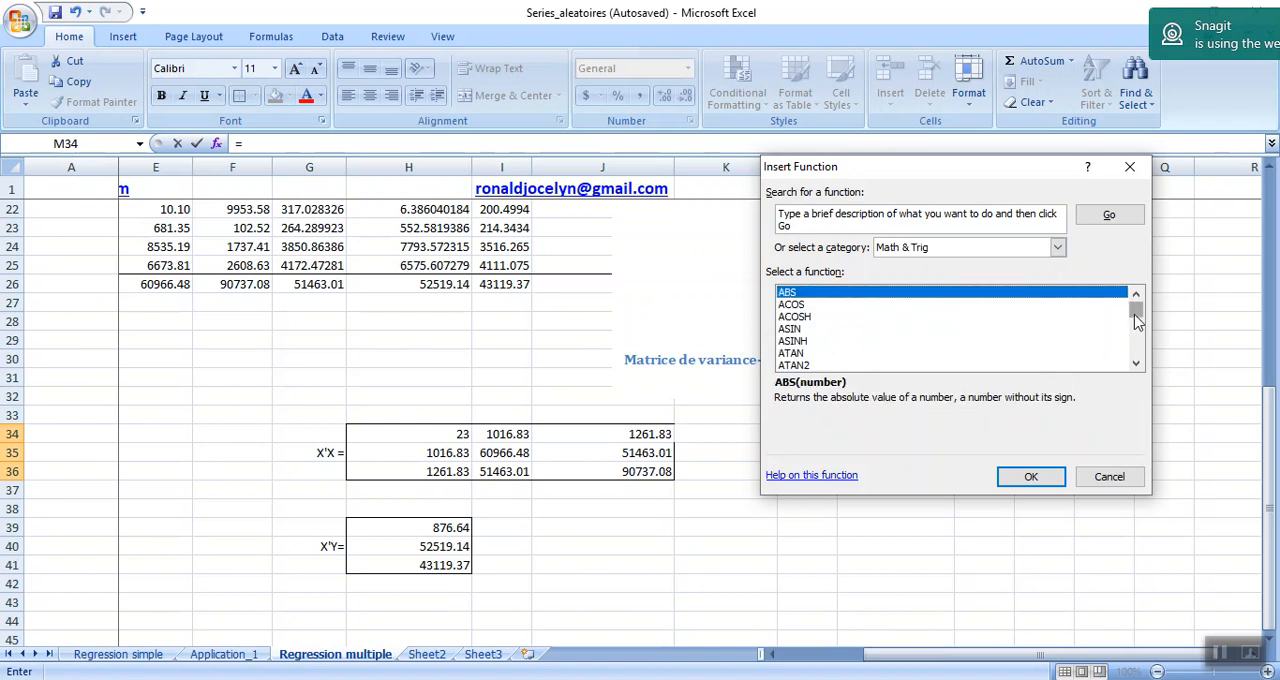
{"action": "mouse_move", "coordinate": [1134, 318]}
{"action": "left_mouse_down"}
{"action": "mouse_move", "coordinate": [1134, 352]}
{"action": "mouse_move", "coordinate": [1131, 338]}
{"action": "left_mouse_up"}
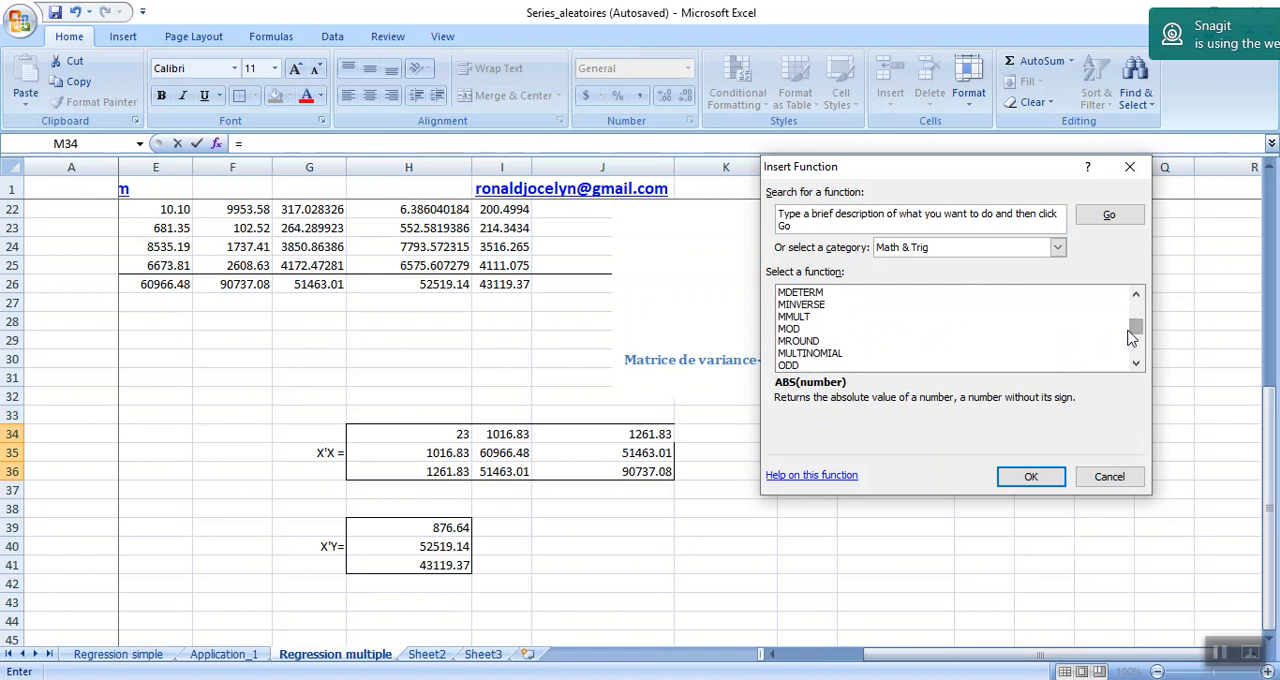
{"action": "left_click", "coordinate": [793, 305]}
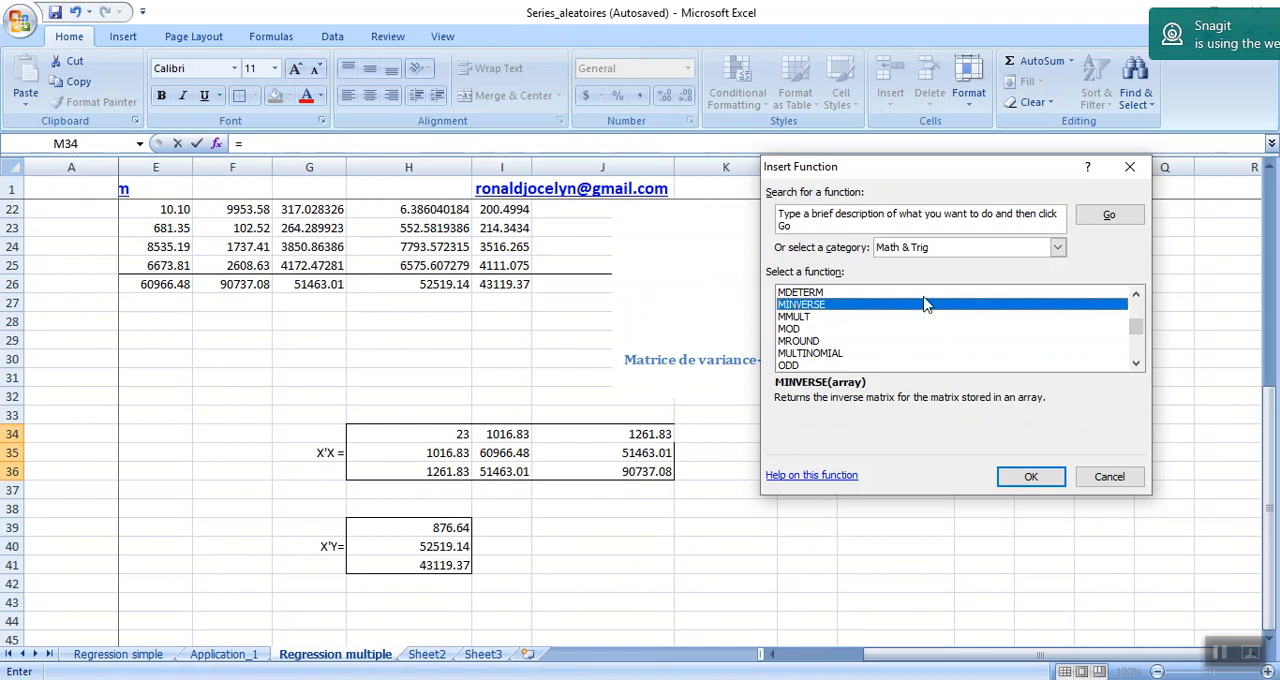
{"action": "left_click", "coordinate": [1028, 477]}
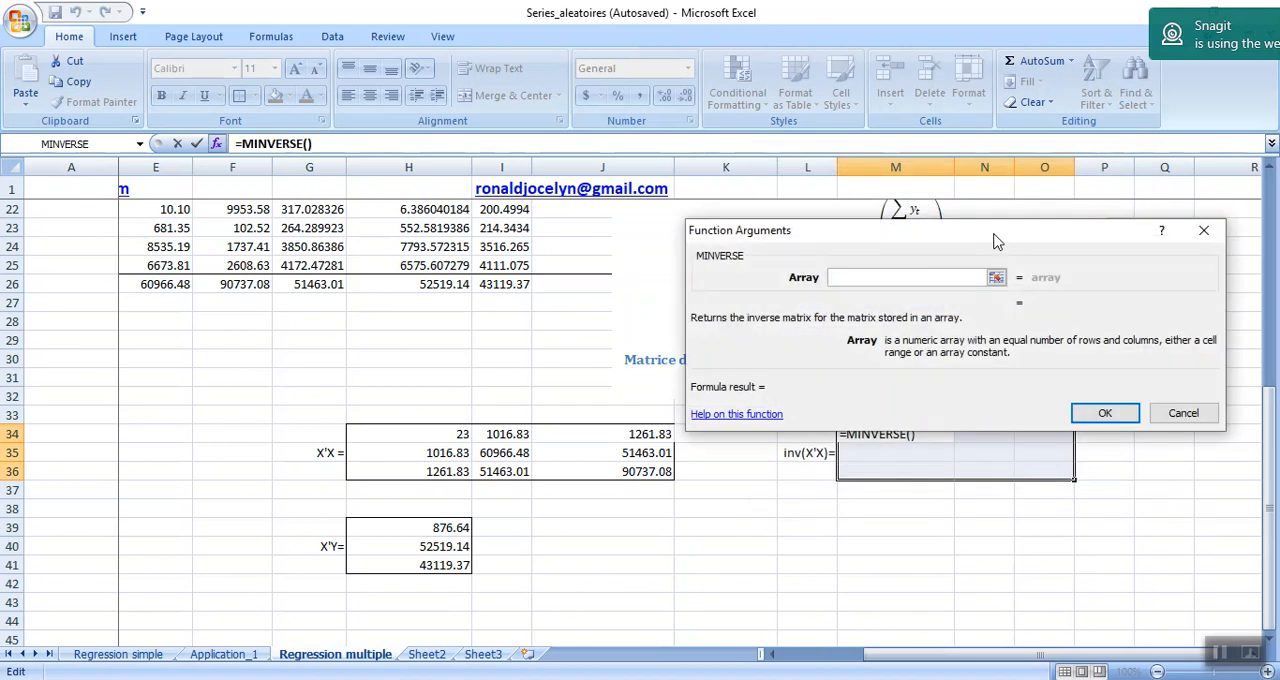
Give MINVERSE the X'X matrix H34:J36 as its array and enter it as an array formula across M34:O36.
{"action": "left_click_drag", "start_coordinate": [425, 433], "coordinate": [604, 466]}
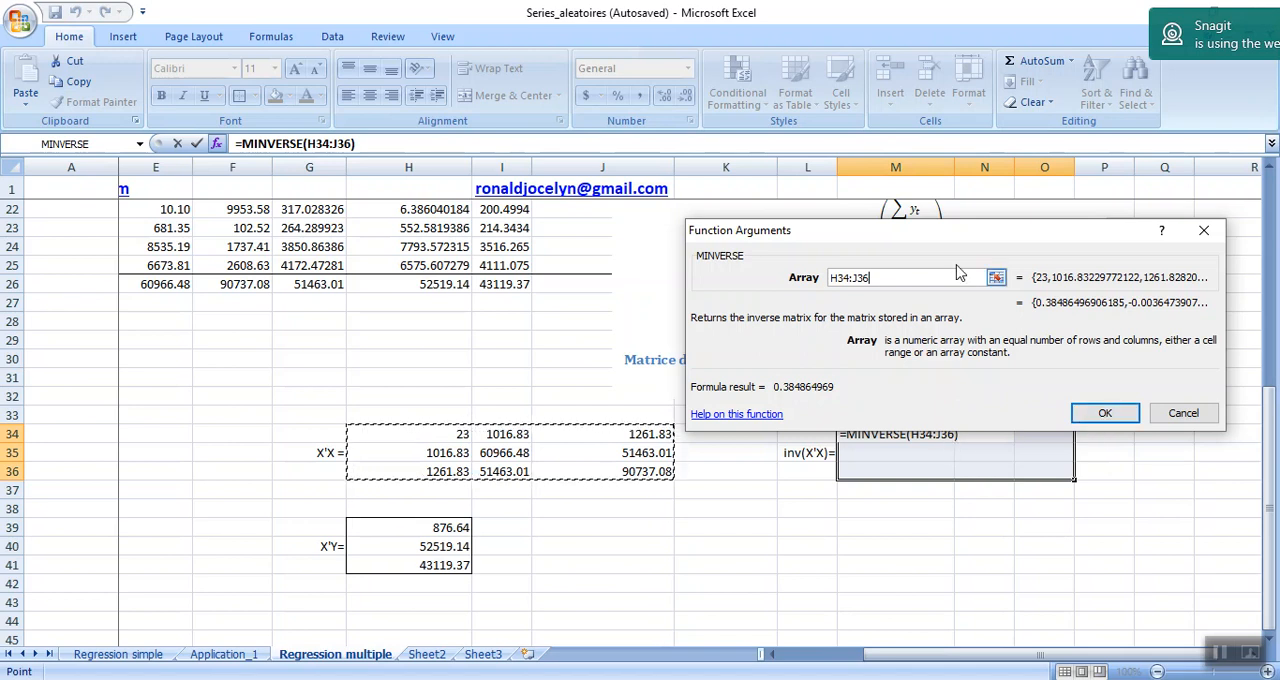
{"action": "left_click_drag", "start_coordinate": [950, 234], "coordinate": [694, 185]}
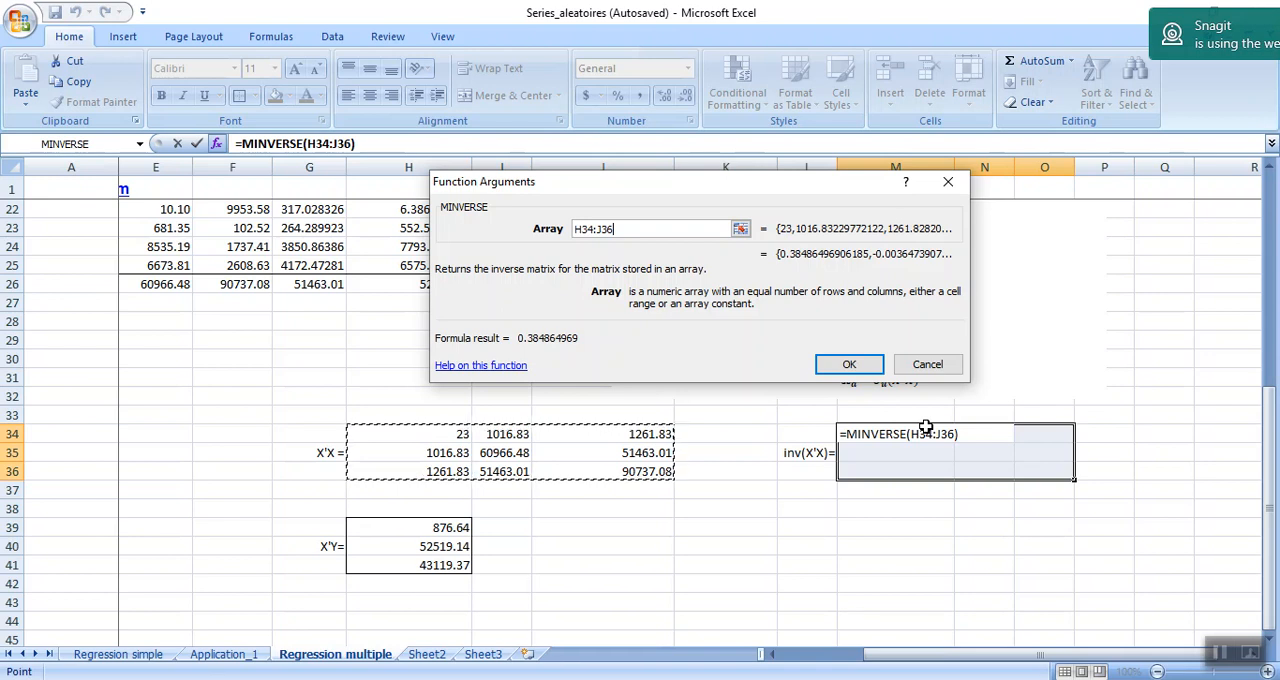
{"action": "key", "text": "ctrl+shift+Return"}
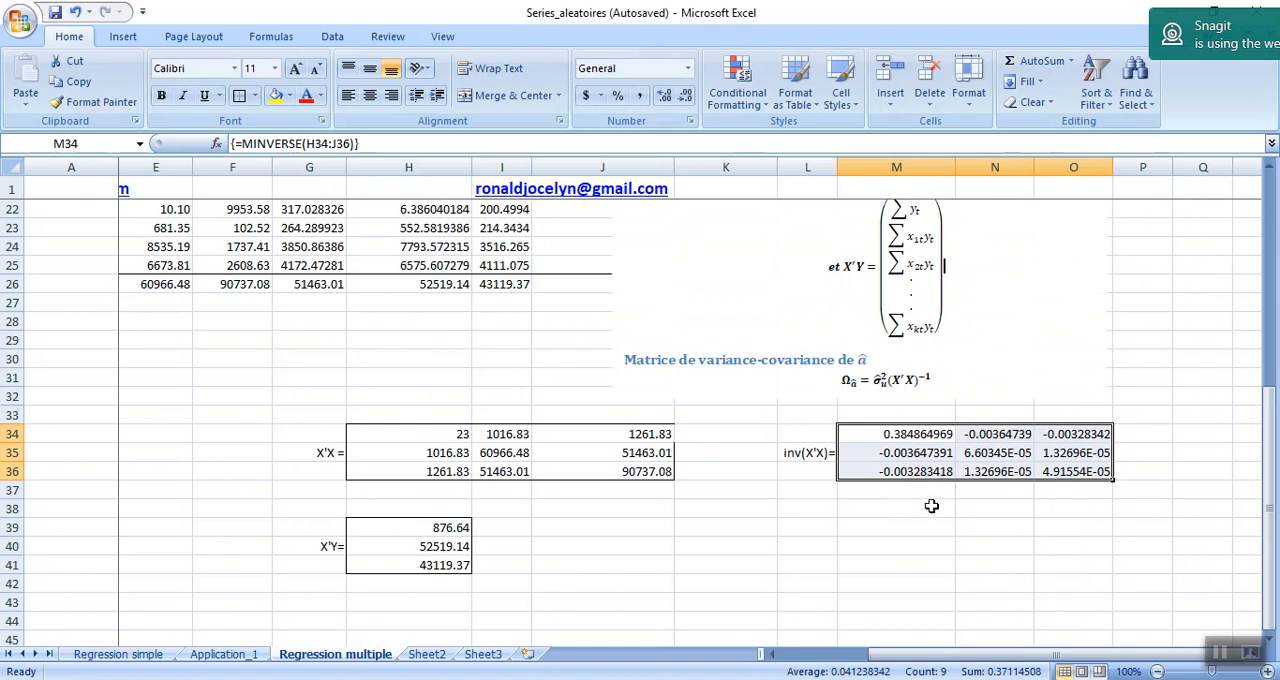
Examine the β̂ formula in the regression formulas picture and the computed X'X, X'Y and inv(X'X) matrices.
{"action": "left_click", "coordinate": [1273, 440]}
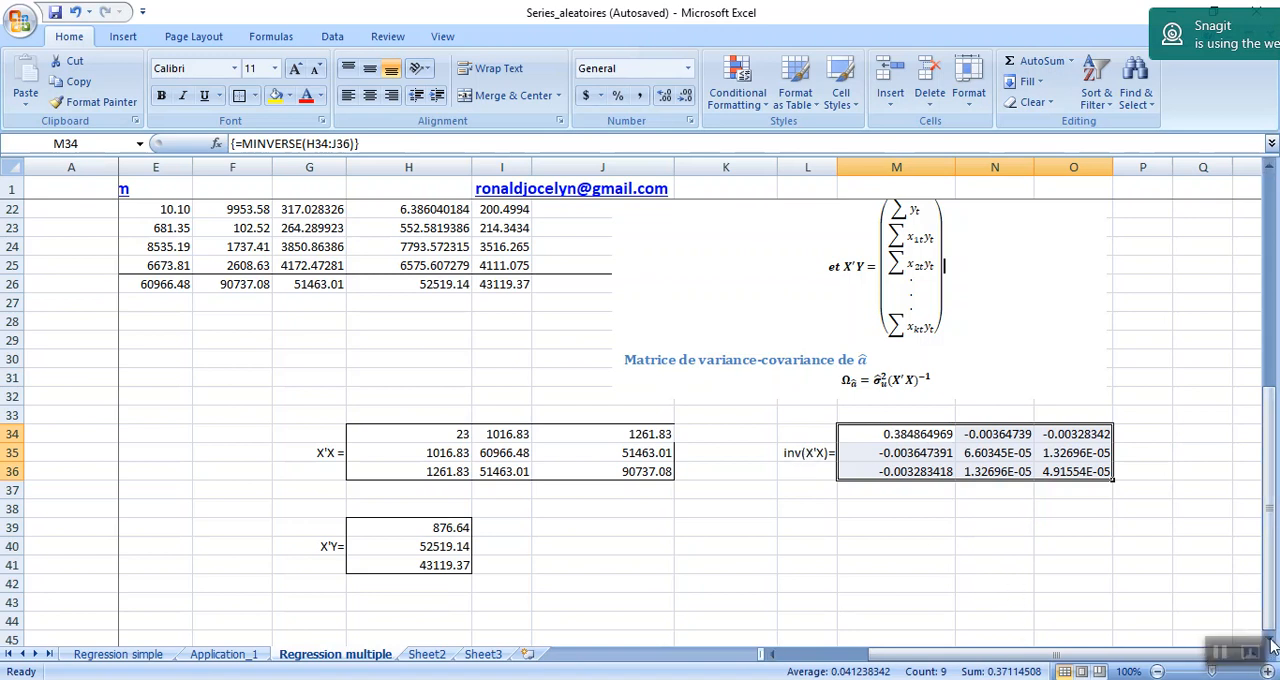
{"action": "left_click", "coordinate": [678, 598]}
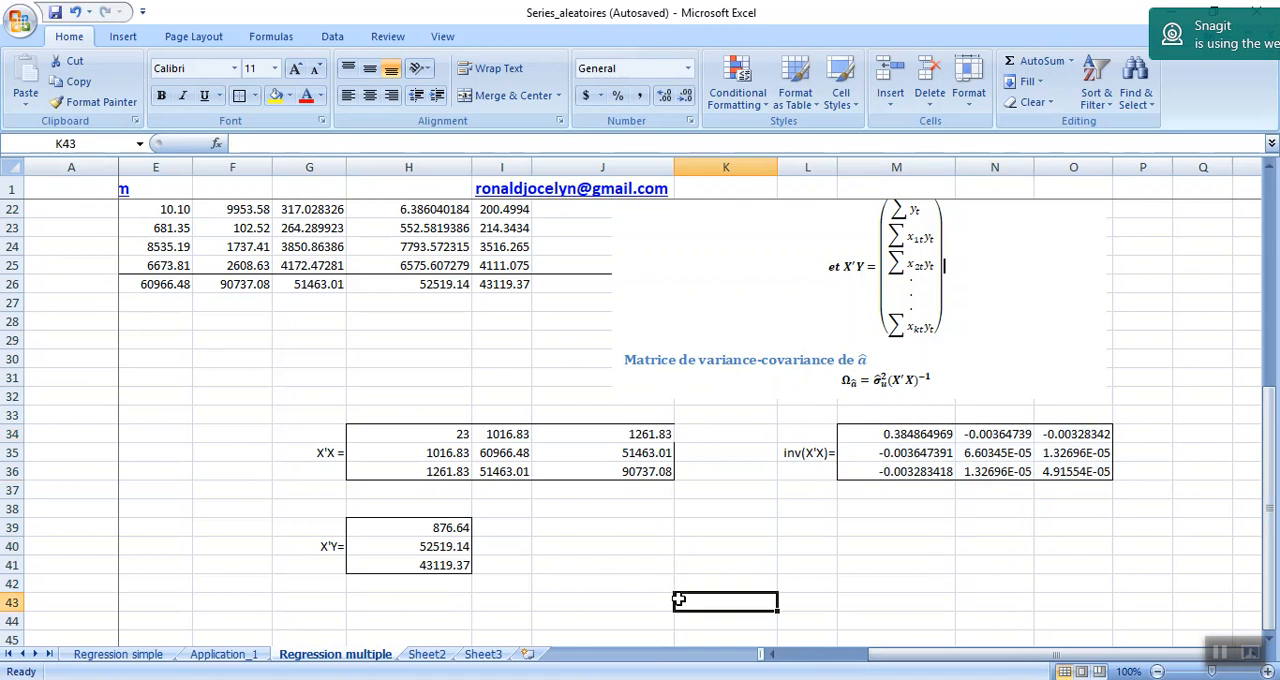
{"action": "left_click_drag", "start_coordinate": [1266, 413], "coordinate": [1266, 215]}
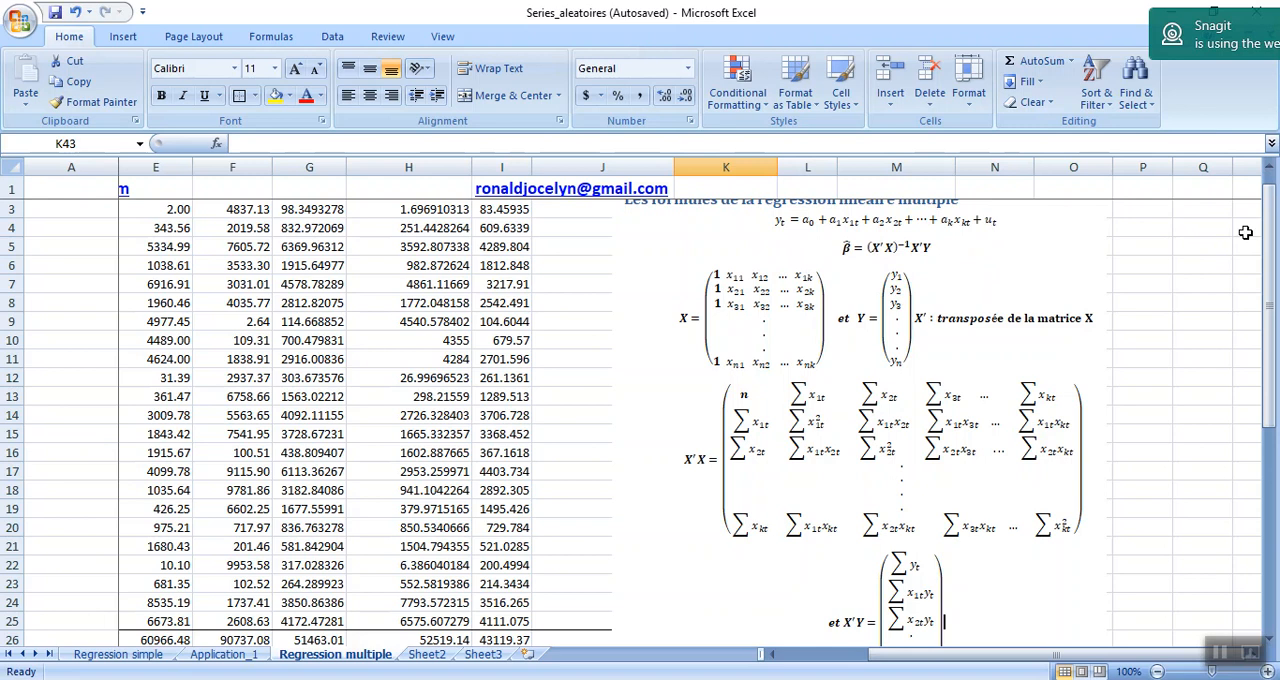
{"action": "left_click_drag", "start_coordinate": [1270, 246], "coordinate": [1276, 460]}
{"action": "left_click", "coordinate": [794, 548]}
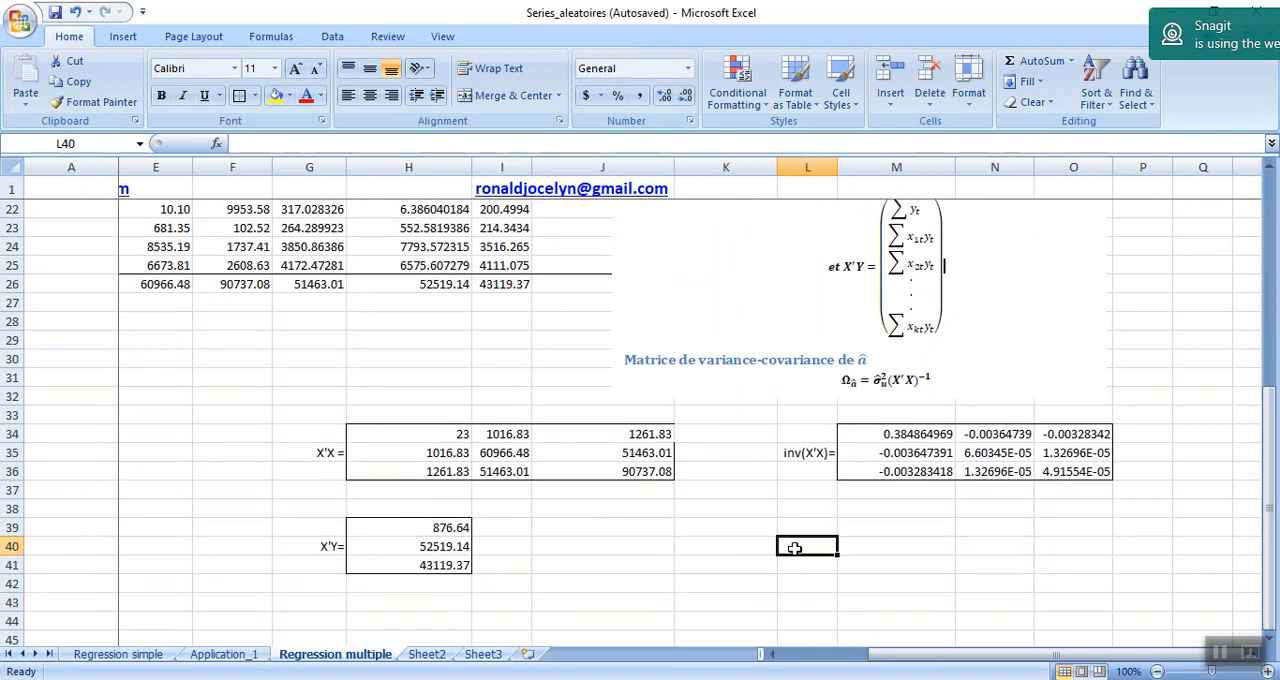
{"action": "key", "text": "Down"}
{"action": "key", "text": "Down"}
{"action": "key", "text": "Down"}
{"action": "key", "text": "Down"}
{"action": "key", "text": "Down"}
{"action": "key", "text": "Down"}
{"action": "key", "text": "Down"}
{"action": "key", "text": "Down"}
{"action": "key", "text": "Down"}
{"action": "key", "text": "Down"}
{"action": "key", "text": "Down"}
{"action": "key", "text": "Down"}
{"action": "key", "text": "Down"}
{"action": "key", "text": "Down"}
{"action": "key", "text": "Down"}
{"action": "key", "text": "Down"}
{"action": "key", "text": "Down"}
{"action": "key", "text": "Down"}
{"action": "key", "text": "Down"}
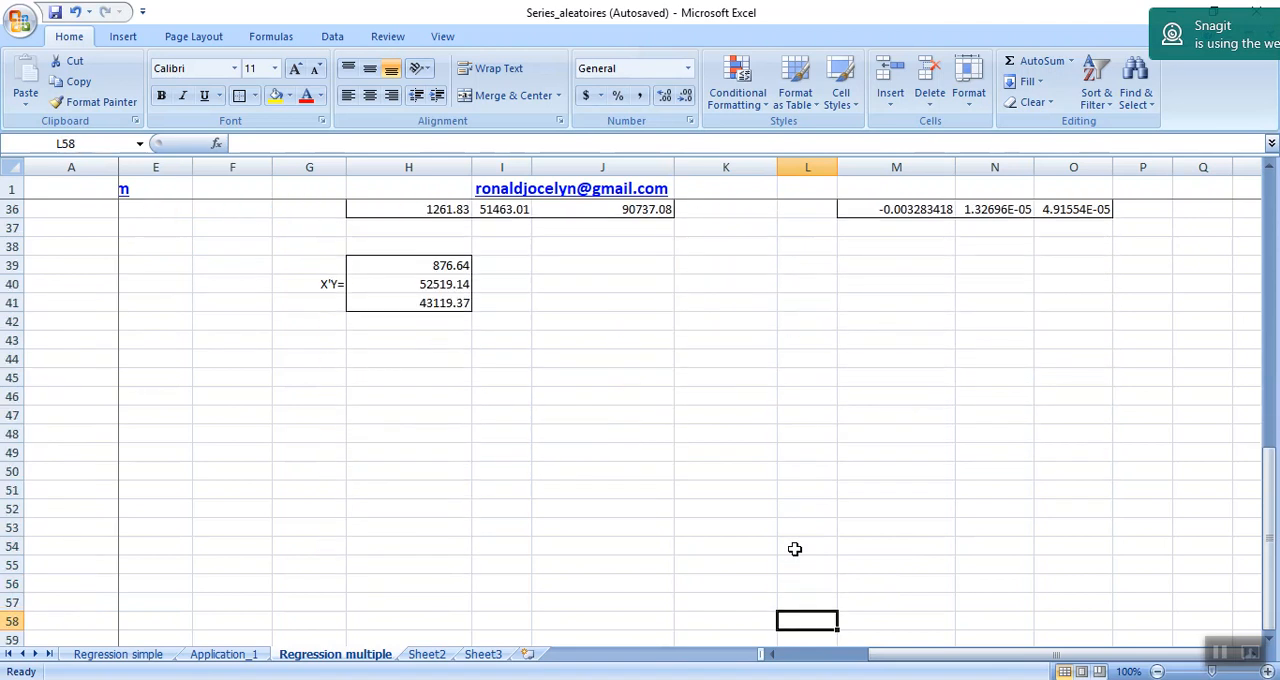
{"action": "left_click", "coordinate": [794, 548]}
{"action": "key", "text": "Up"}
{"action": "key", "text": "Up"}
{"action": "key", "text": "Up"}
{"action": "key", "text": "Up"}
{"action": "key", "text": "Up"}
{"action": "key", "text": "Up"}
{"action": "key", "text": "Up"}
{"action": "key", "text": "Up"}
{"action": "key", "text": "Up"}
{"action": "key", "text": "Up"}
{"action": "key", "text": "Up"}
{"action": "key", "text": "Up"}
{"action": "key", "text": "Up"}
{"action": "key", "text": "Up"}
{"action": "key", "text": "Up"}
{"action": "key", "text": "Up"}
{"action": "key", "text": "Up"}
{"action": "key", "text": "Up"}
{"action": "key", "text": "Up"}
{"action": "key", "text": "Up"}
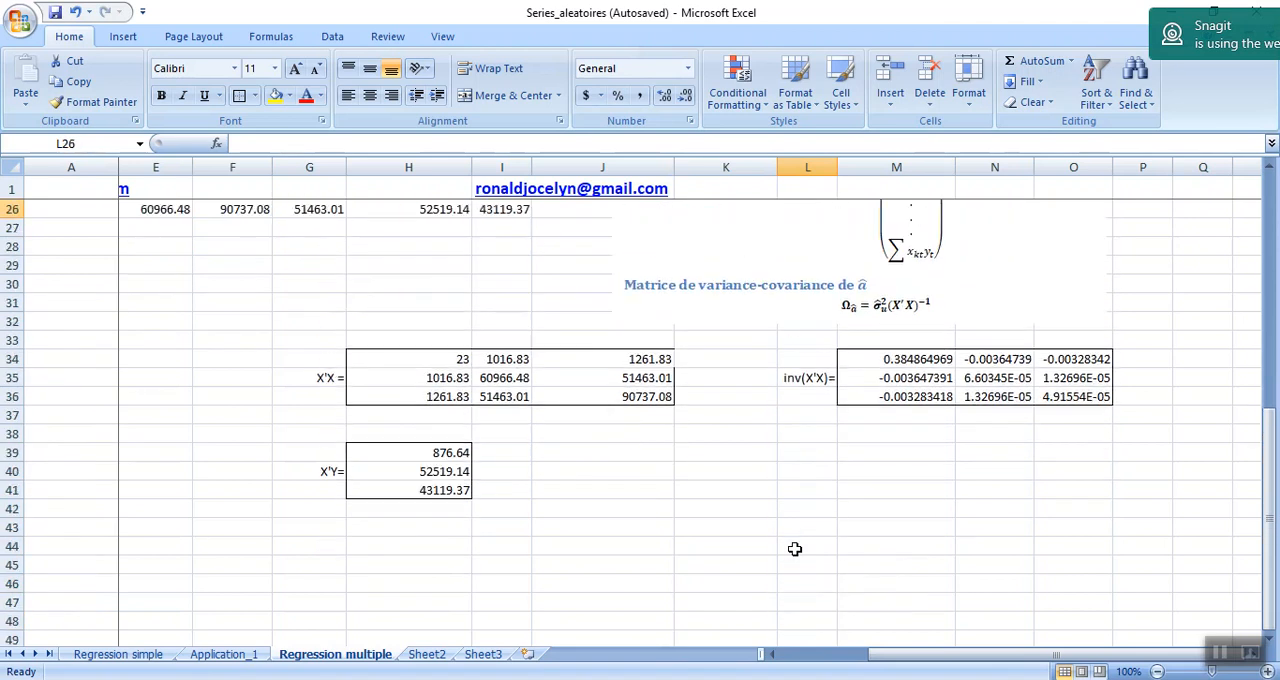
Select the empty three-cell block D34:D36 beside the β̂ label.
{"action": "key", "text": "Left"}
{"action": "key", "text": "Left"}
{"action": "key", "text": "Left"}
{"action": "key", "text": "Left"}
{"action": "key", "text": "Left"}
{"action": "key", "text": "Left"}
{"action": "key", "text": "Left"}
{"action": "key", "text": "Left"}
{"action": "key", "text": "Left"}
{"action": "key", "text": "Left"}
{"action": "key", "text": "Left"}
{"action": "key", "text": "Down"}
{"action": "key", "text": "Down"}
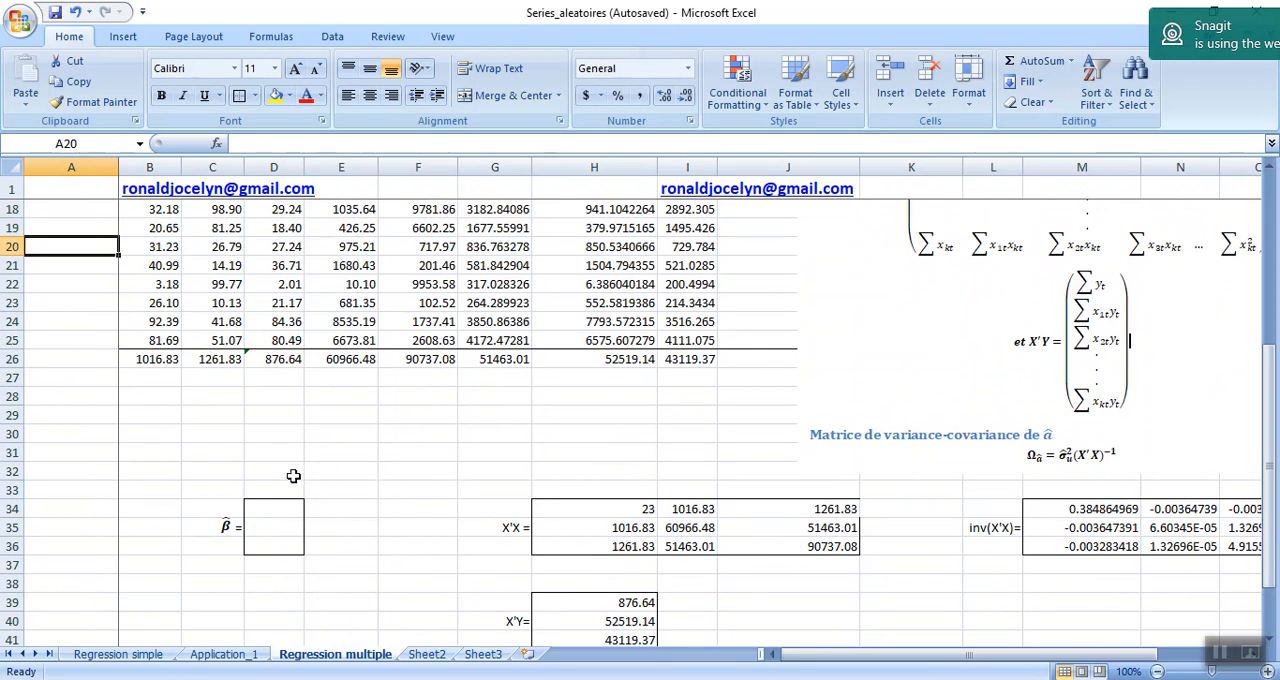
{"action": "left_click_drag", "start_coordinate": [273, 503], "coordinate": [273, 548]}
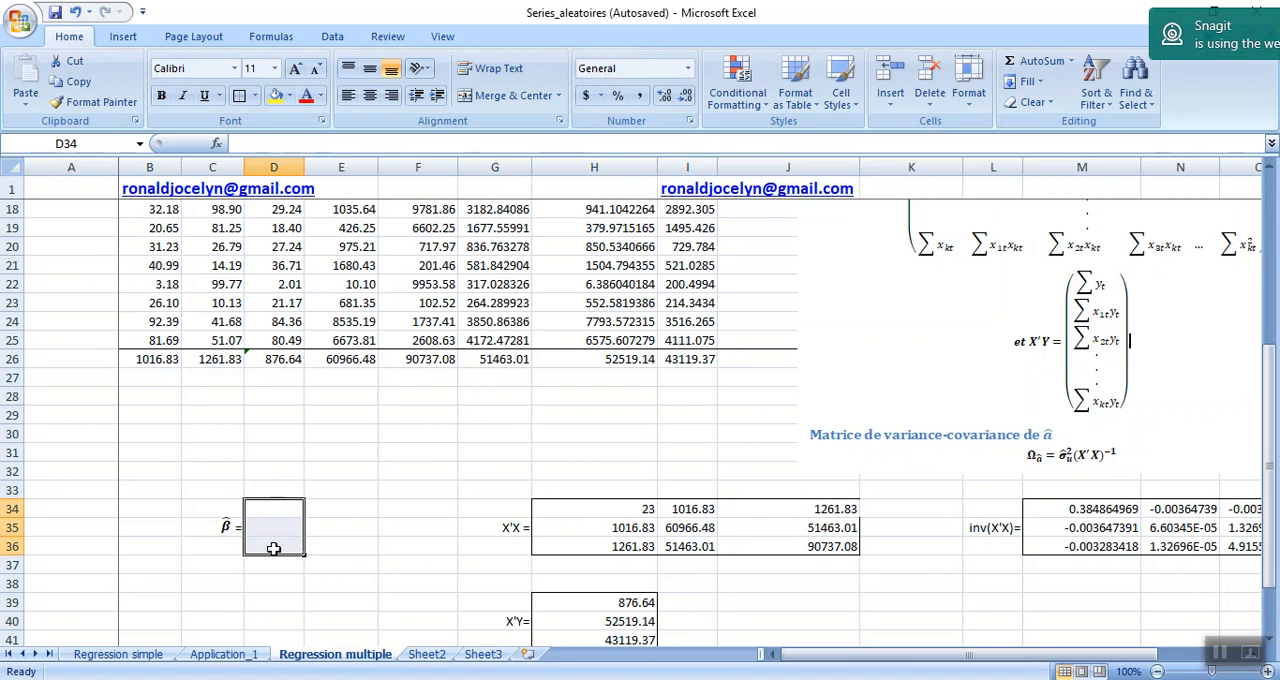
Insert the MMULT function from the Math & Trig category into the selected β̂ block.
{"action": "left_click", "coordinate": [217, 144]}
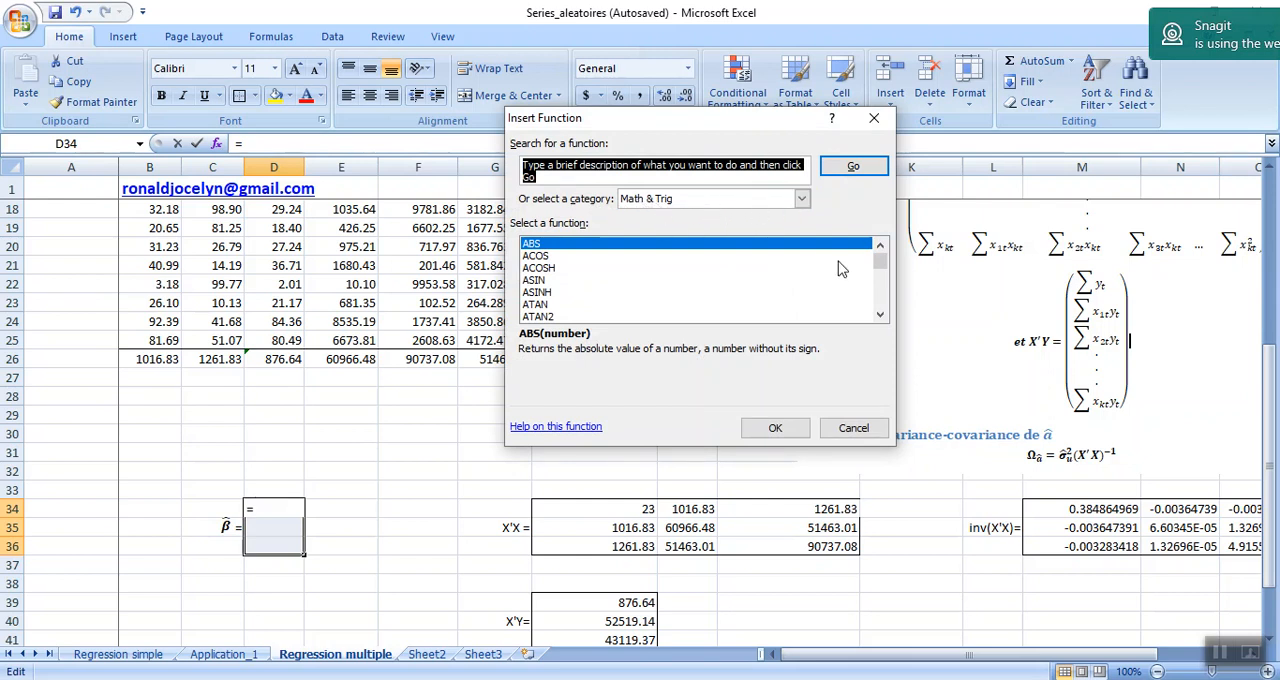
{"action": "left_click", "coordinate": [880, 315]}
{"action": "left_click", "coordinate": [880, 315]}
{"action": "left_click", "coordinate": [880, 315]}
{"action": "left_click", "coordinate": [880, 315]}
{"action": "left_click", "coordinate": [880, 315]}
{"action": "left_click", "coordinate": [880, 315]}
{"action": "left_click", "coordinate": [880, 315]}
{"action": "left_click", "coordinate": [880, 315]}
{"action": "left_click", "coordinate": [880, 315]}
{"action": "left_click", "coordinate": [880, 315]}
{"action": "left_click", "coordinate": [880, 315]}
{"action": "left_click", "coordinate": [880, 315]}
{"action": "left_click", "coordinate": [880, 315]}
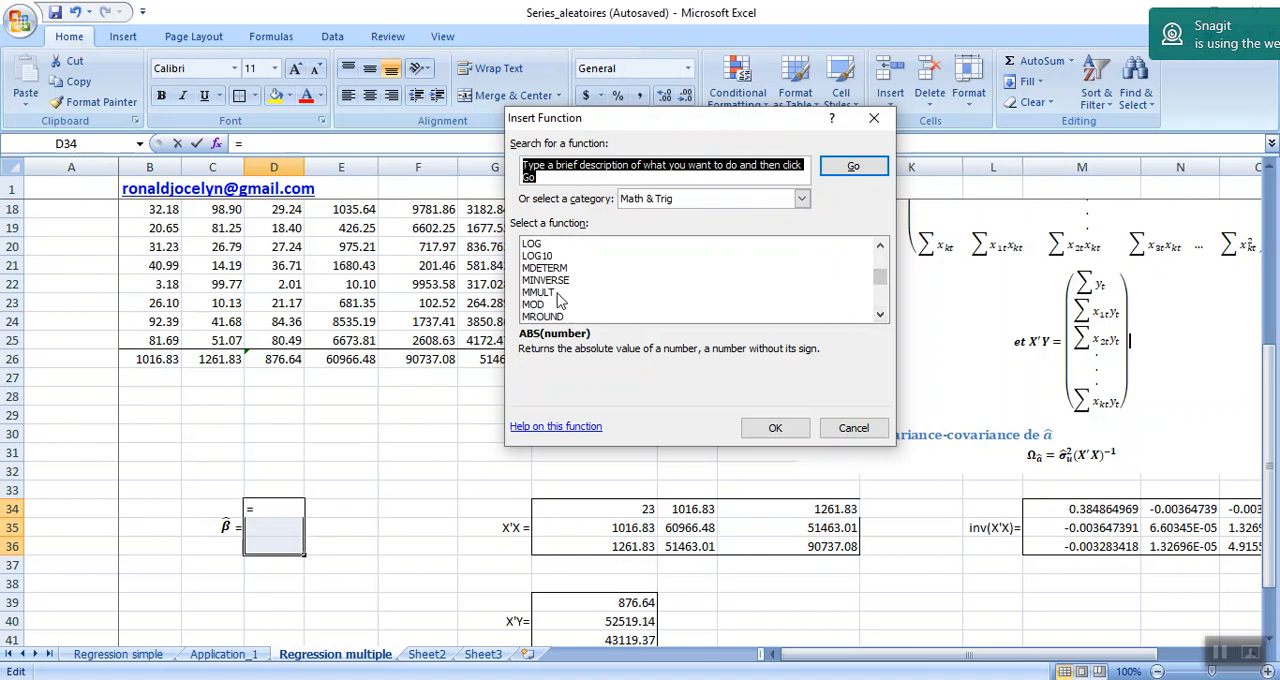
{"action": "left_click", "coordinate": [540, 292]}
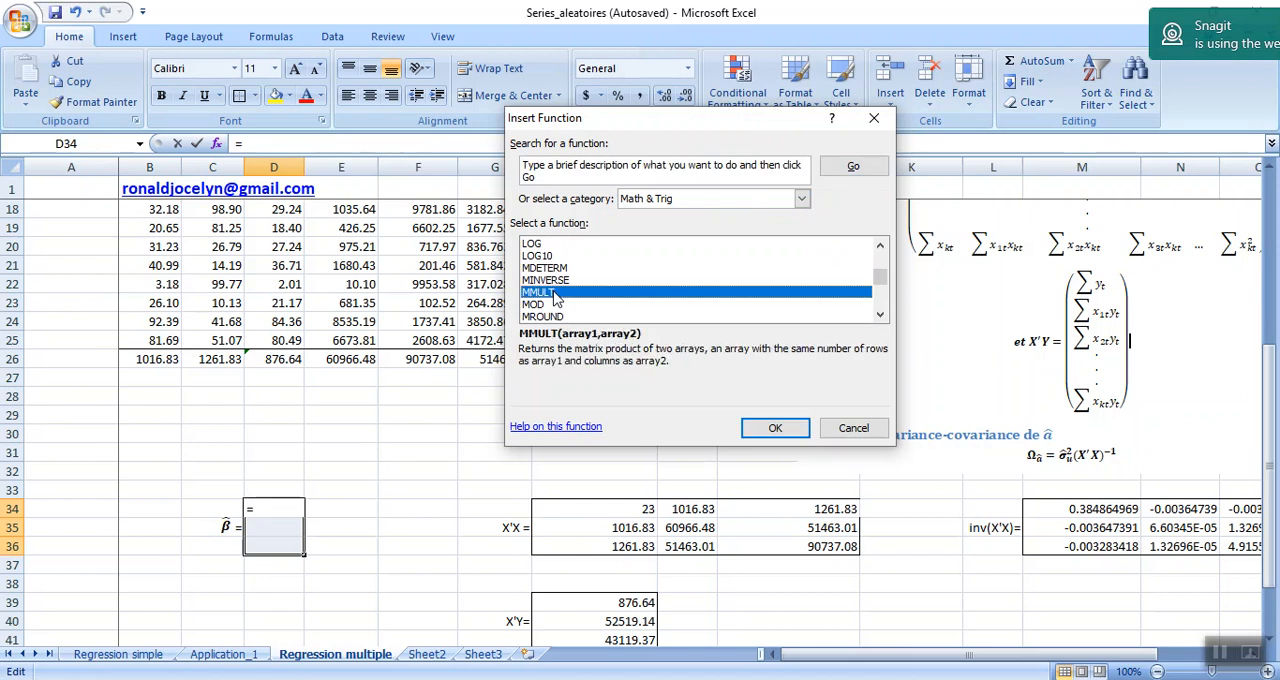
{"action": "left_click", "coordinate": [775, 428]}
{"action": "left_click", "coordinate": [768, 424]}
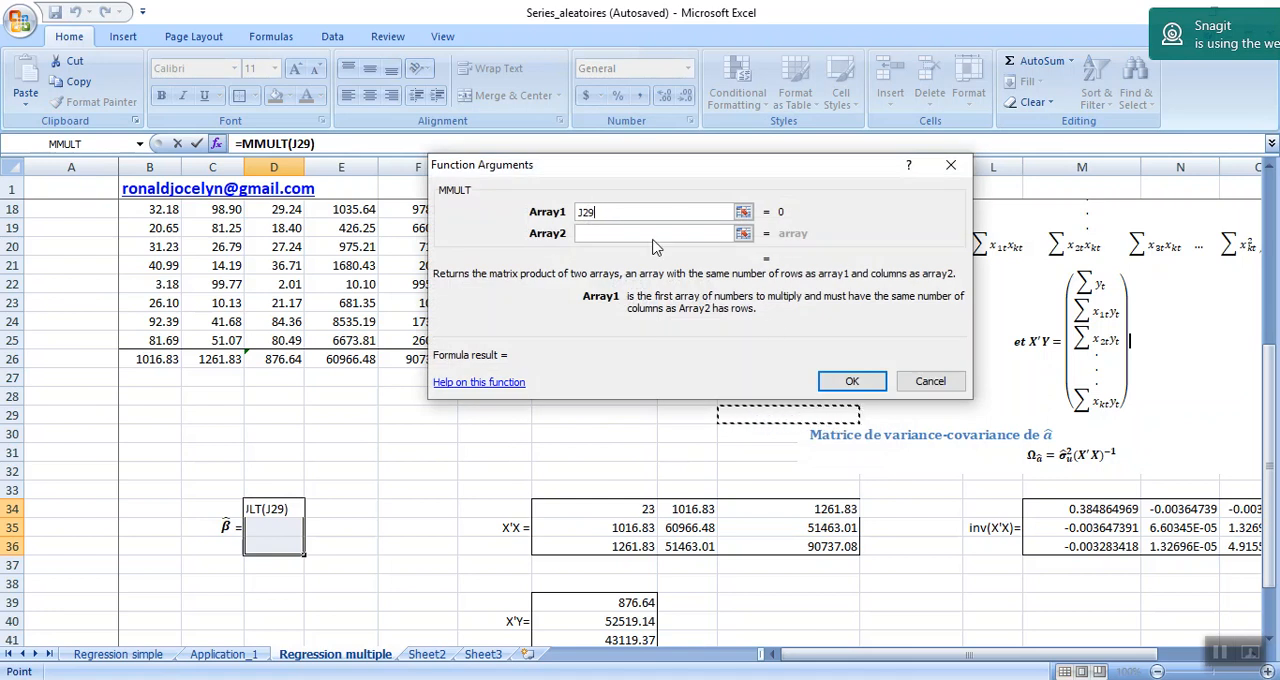
Give MMULT the arrays M34:O36 and H39:H41, replacing any stray reference, and enter it as an array formula across D34:D36.
{"action": "left_click", "coordinate": [604, 212]}
{"action": "key", "text": "BackSpace"}
{"action": "key", "text": "BackSpace"}
{"action": "key", "text": "BackSpace"}
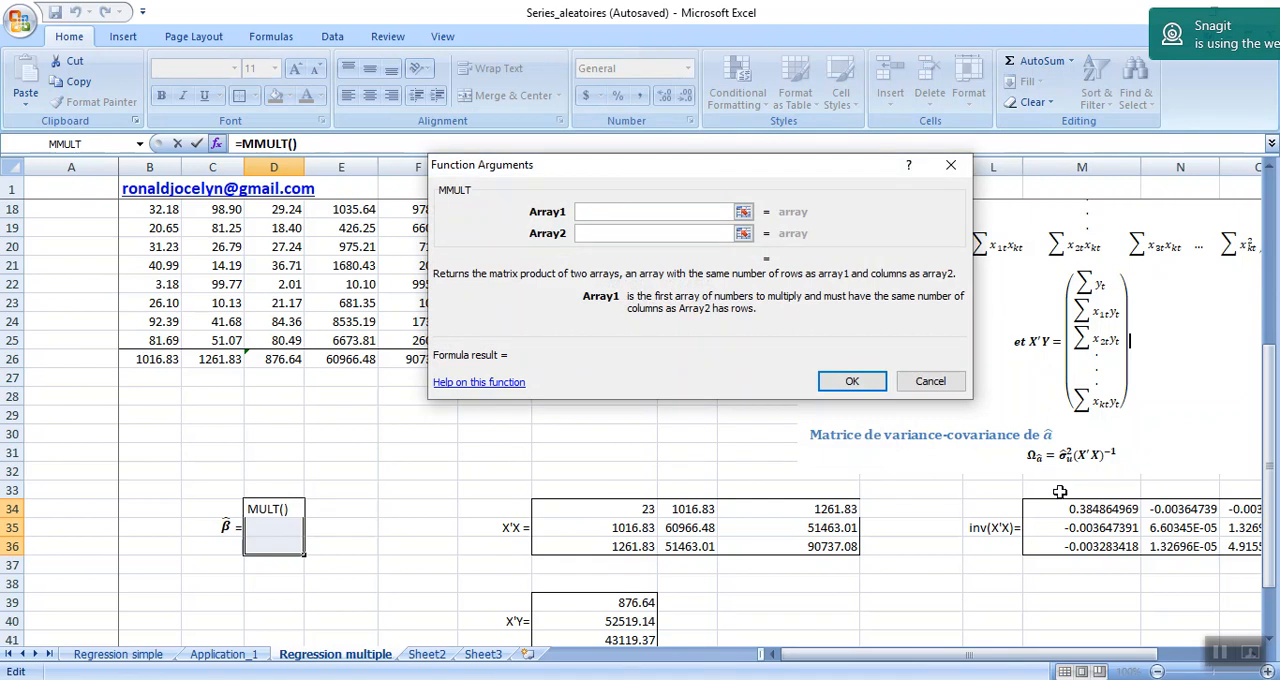
{"action": "left_click_drag", "start_coordinate": [1067, 508], "coordinate": [1127, 546]}
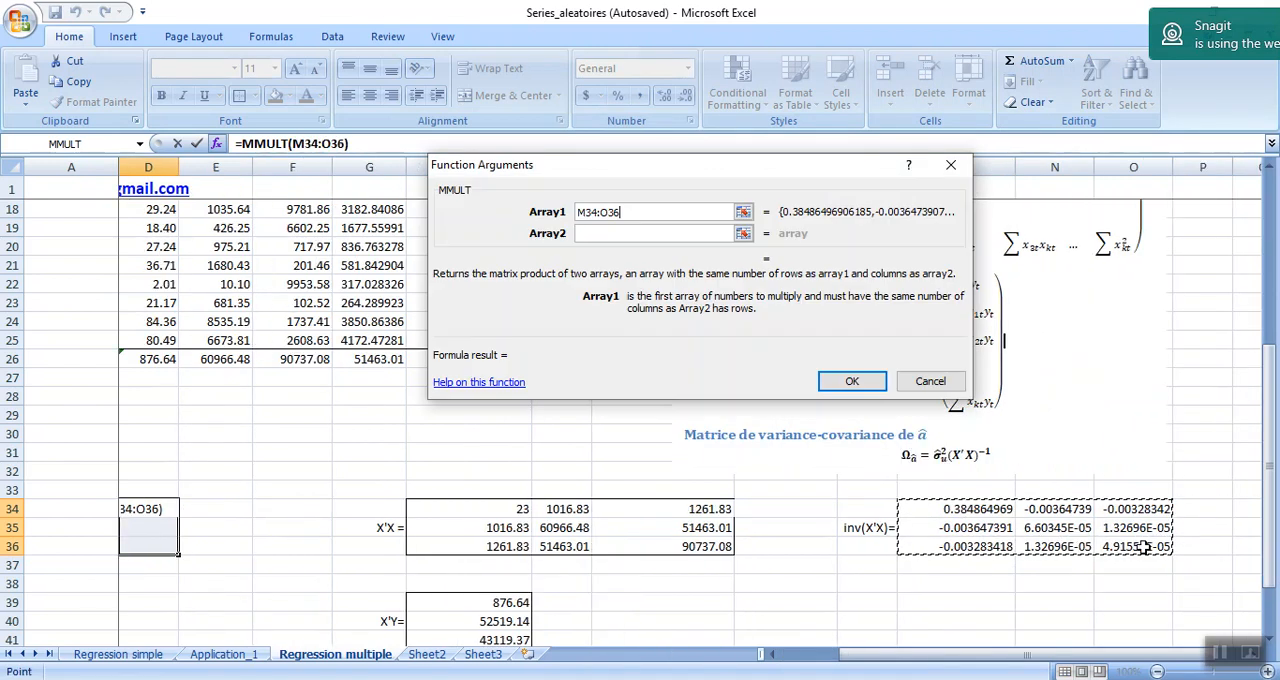
{"action": "left_click", "coordinate": [594, 235]}
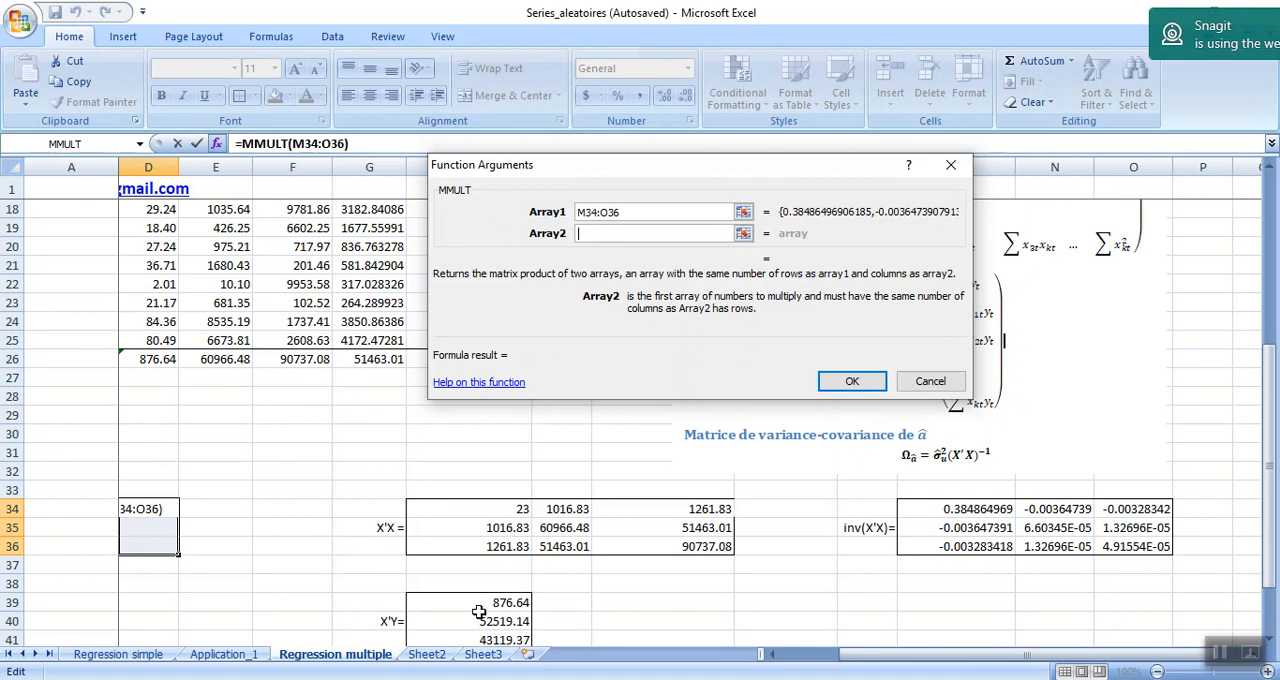
{"action": "mouse_move", "coordinate": [479, 602]}
{"action": "left_mouse_down"}
{"action": "mouse_move", "coordinate": [480, 655]}
{"action": "mouse_move", "coordinate": [460, 588]}
{"action": "left_mouse_up"}
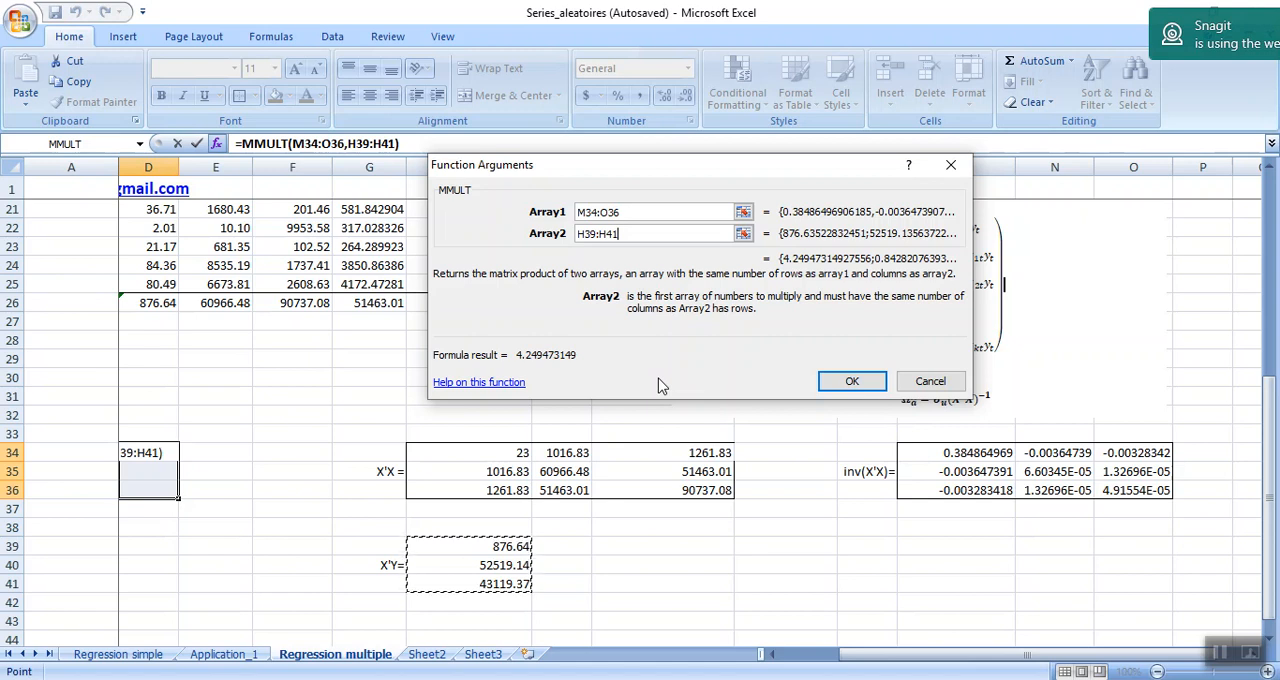
{"action": "key", "text": "ctrl+shift+Return"}
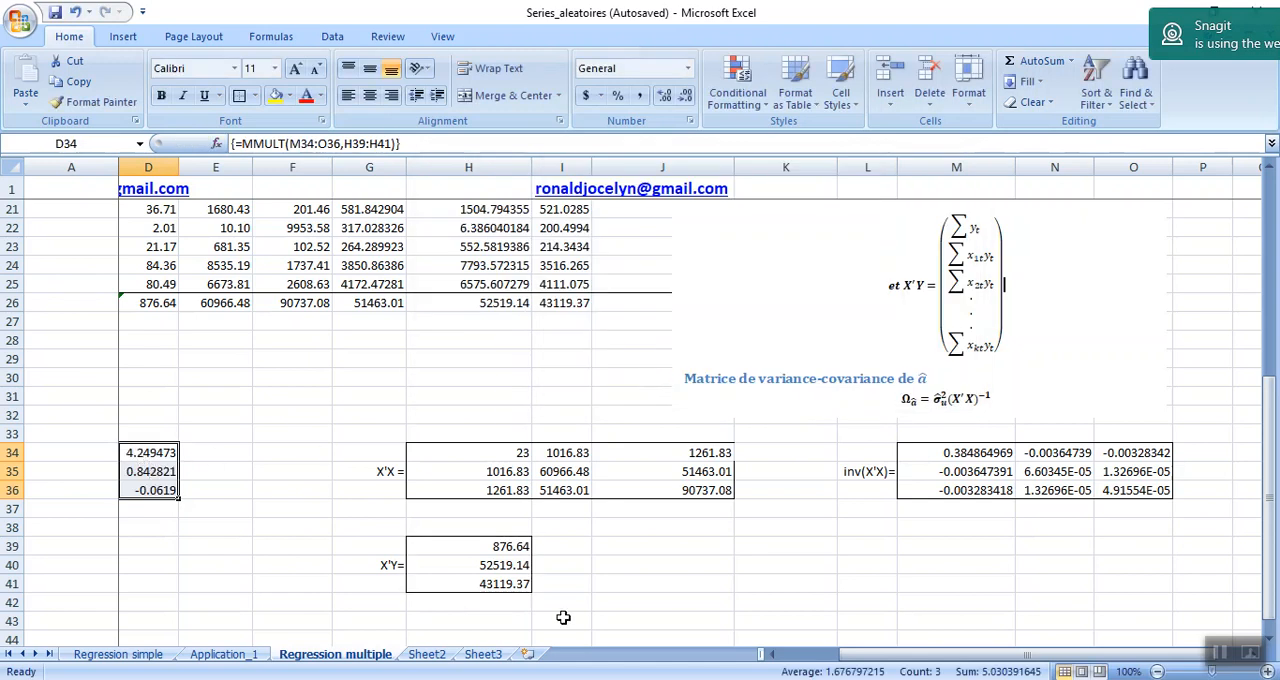
Highlight the β̂ results in D34:D36 with a yellow fill and make them bold.
{"action": "left_click_drag", "start_coordinate": [931, 661], "coordinate": [898, 662]}
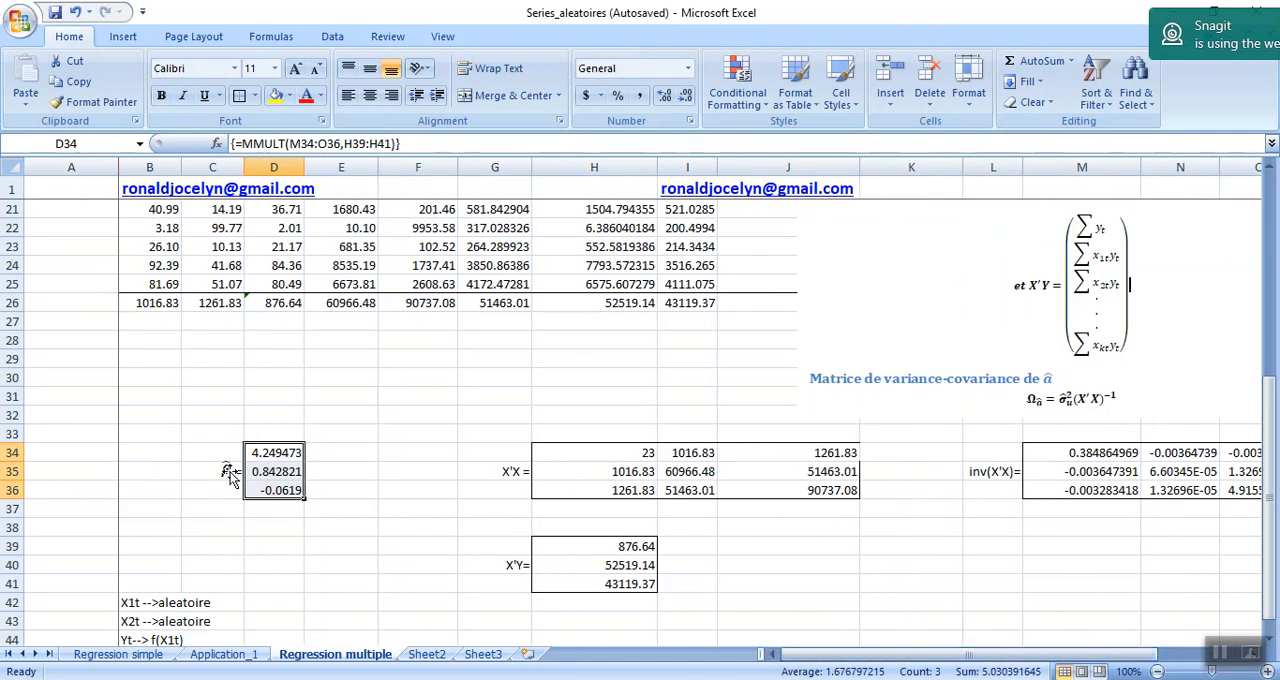
{"action": "left_click", "coordinate": [288, 522]}
{"action": "left_click_drag", "start_coordinate": [232, 450], "coordinate": [266, 491]}
{"action": "left_click", "coordinate": [275, 95]}
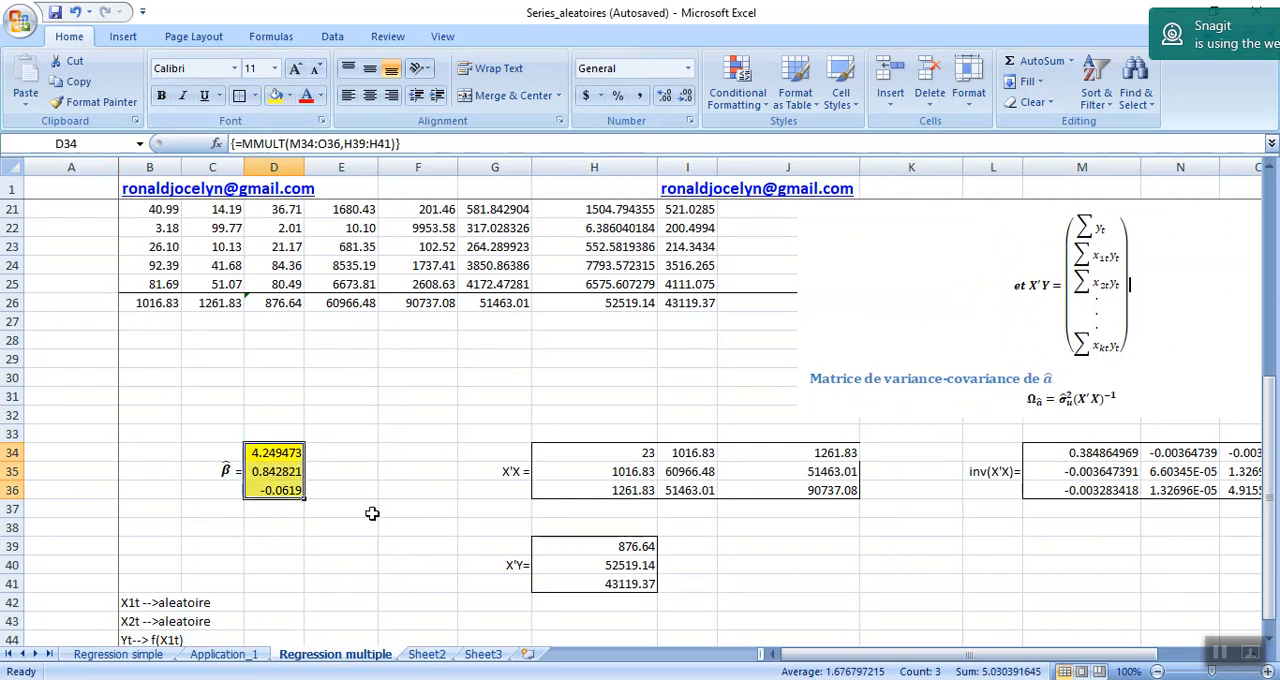
{"action": "left_click", "coordinate": [161, 96]}
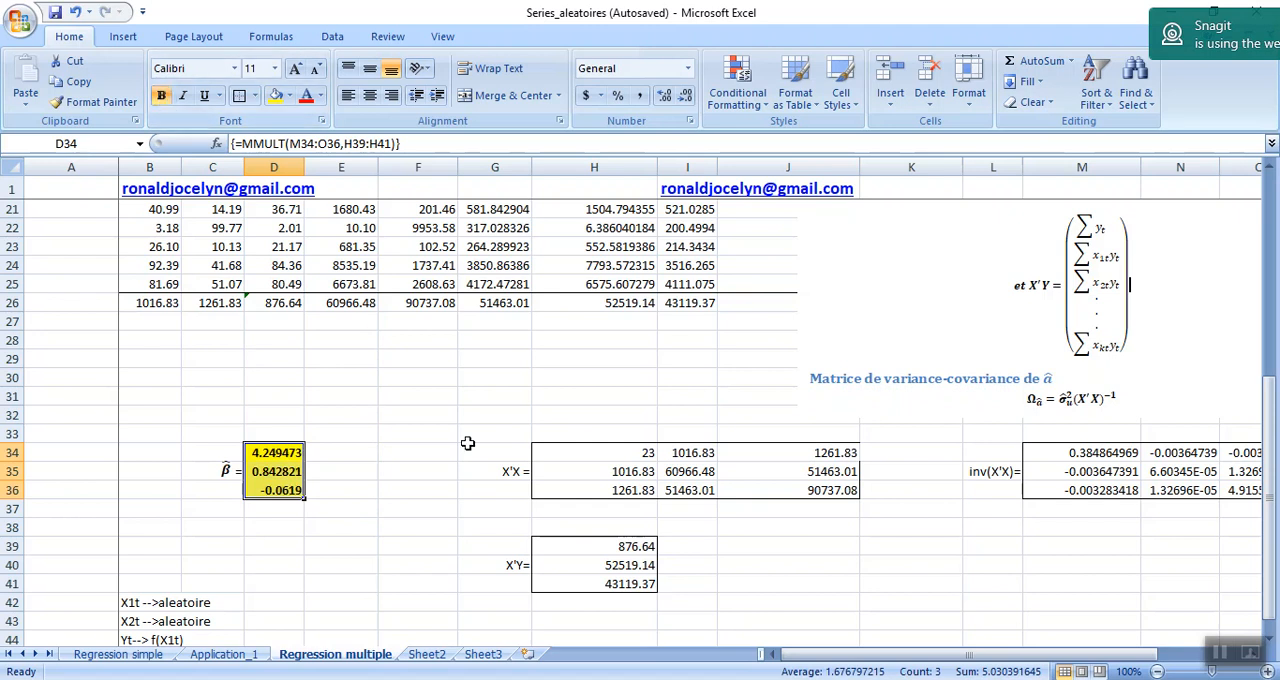